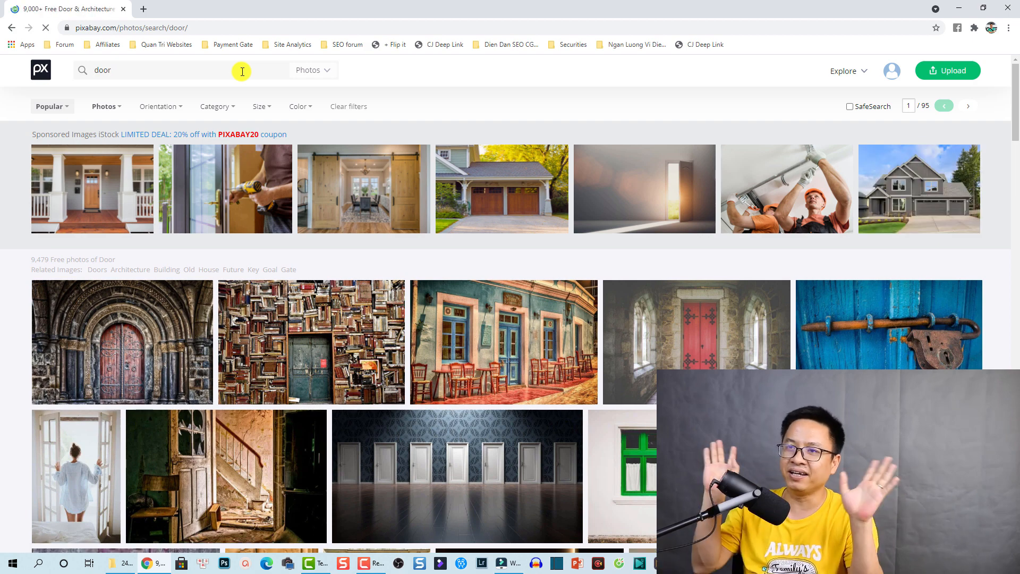
Step: Find the dark wooden double door with iron hinges in the Pixabay results and download it as a 1920×1857 JPG
scroll(319, 181, down, 6)
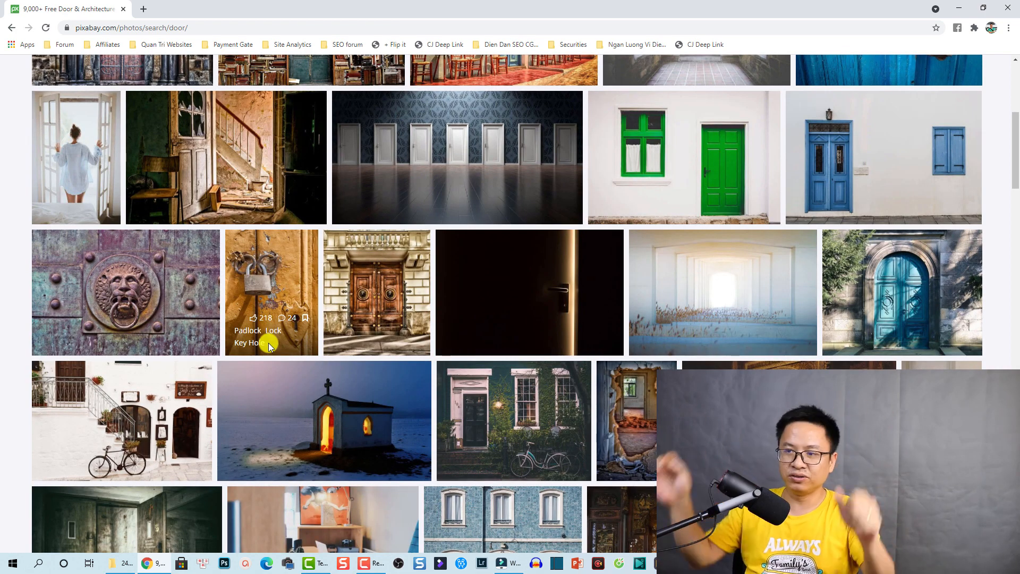
scroll(270, 346, down, 20)
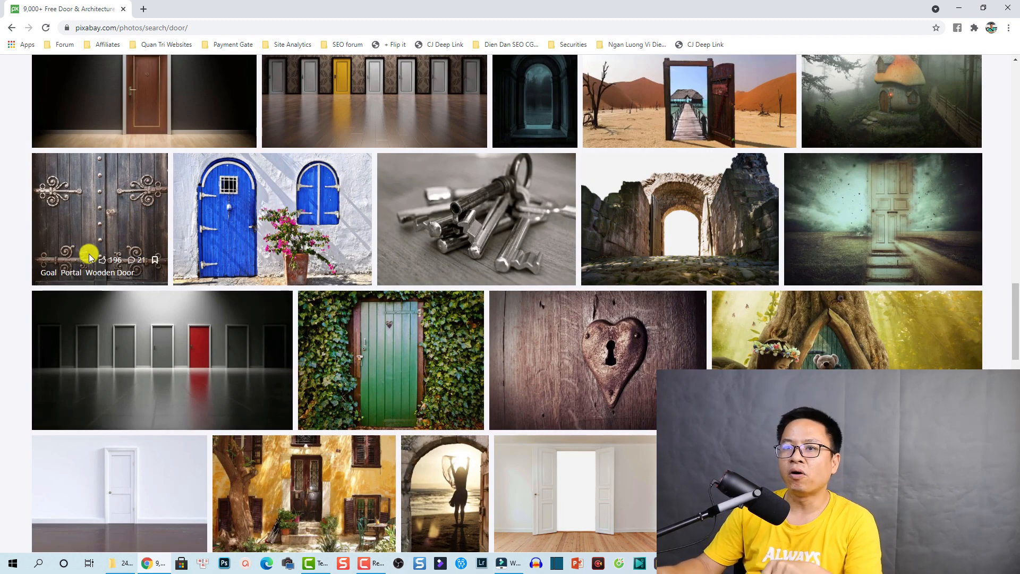
click(106, 218)
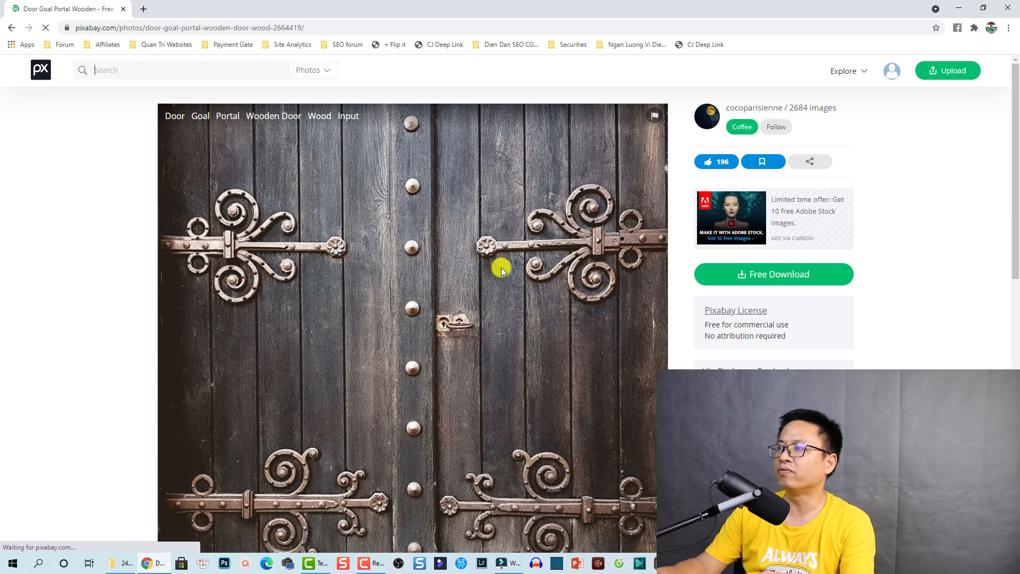
click(754, 273)
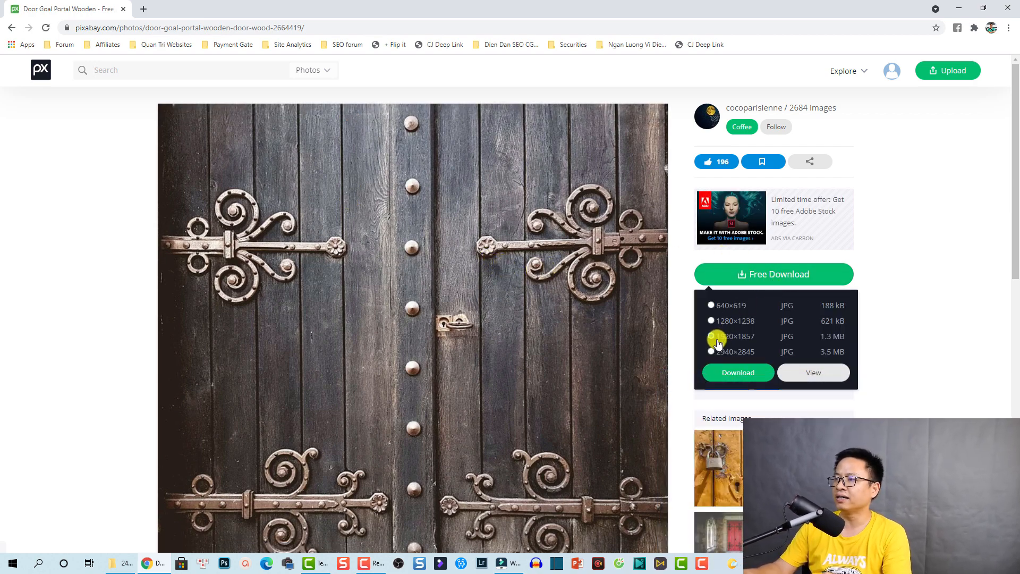
click(740, 375)
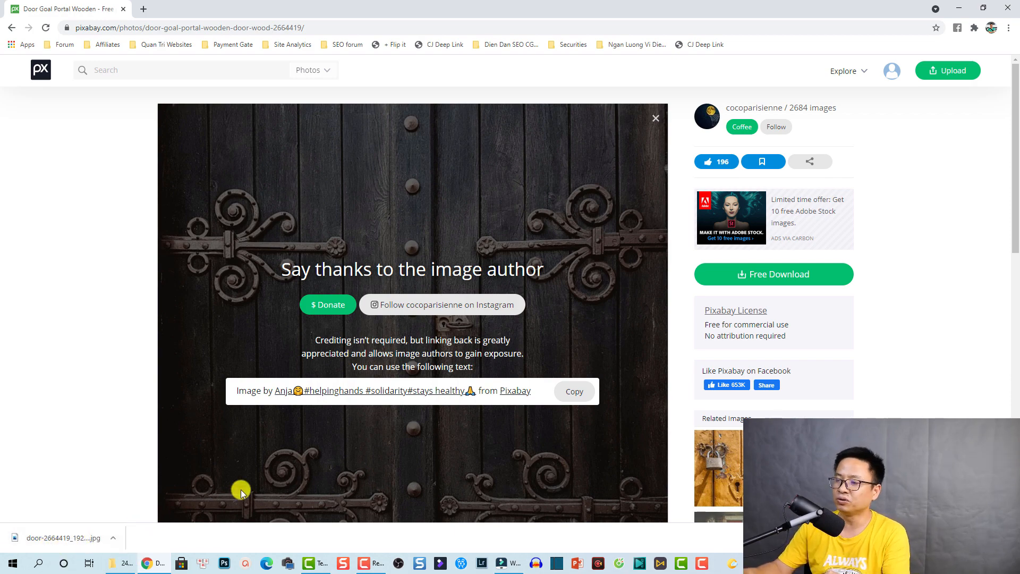
Step: Switch to Wondershare Filmora and examine the Door Transition project's video and audio tracks from the opening to the closing section
click(514, 565)
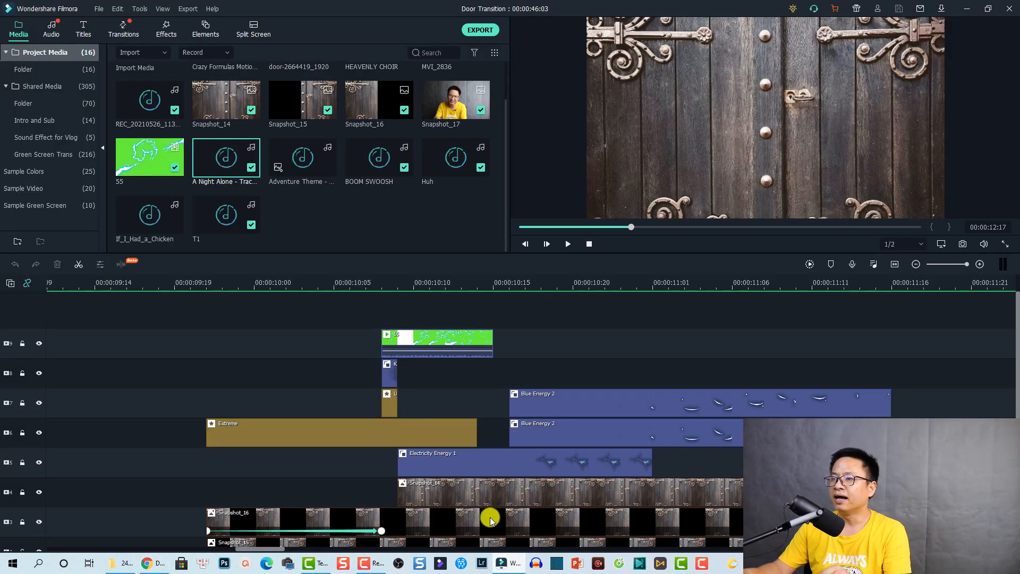
scroll(349, 379, down, 3)
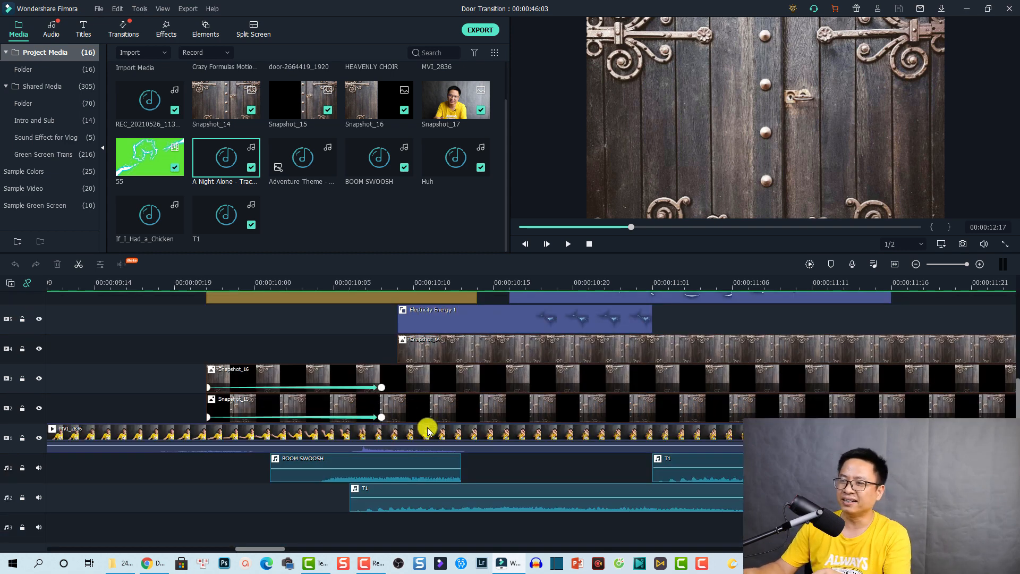
scroll(433, 426, up, 2)
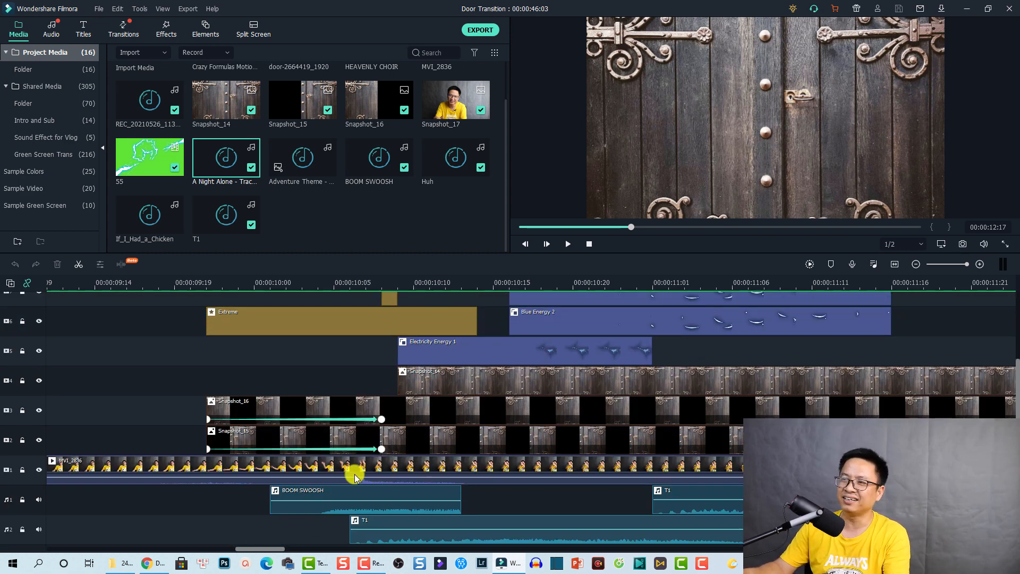
scroll(387, 449, down, 1)
scroll(386, 450, down, 5)
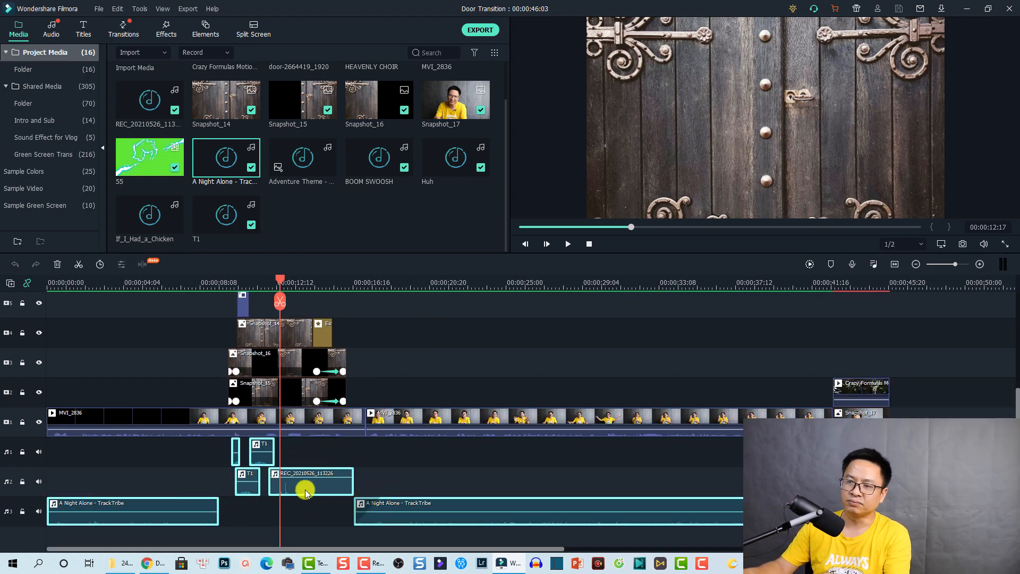
click(387, 518)
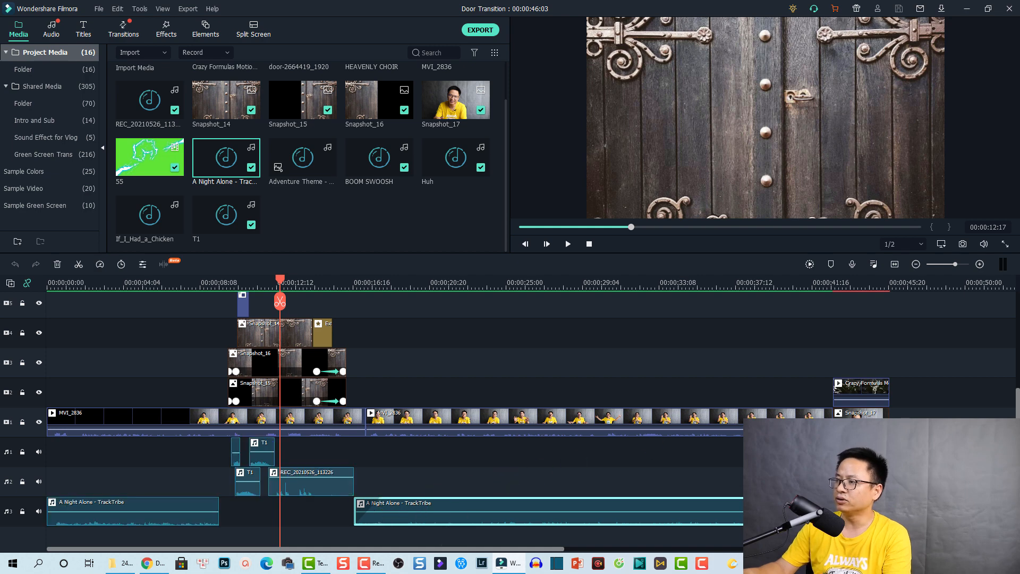
click(862, 283)
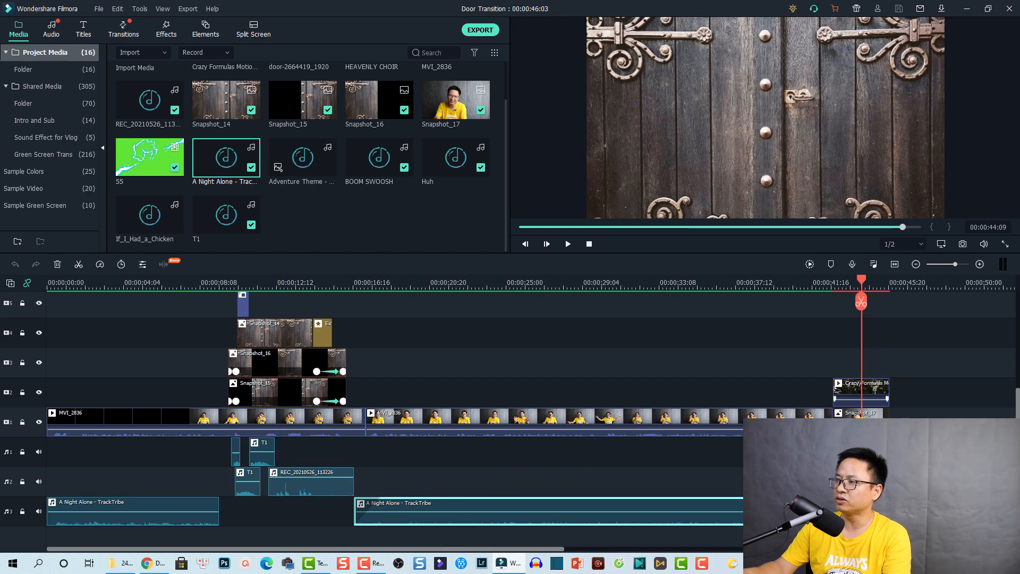
scroll(850, 414, up, 1)
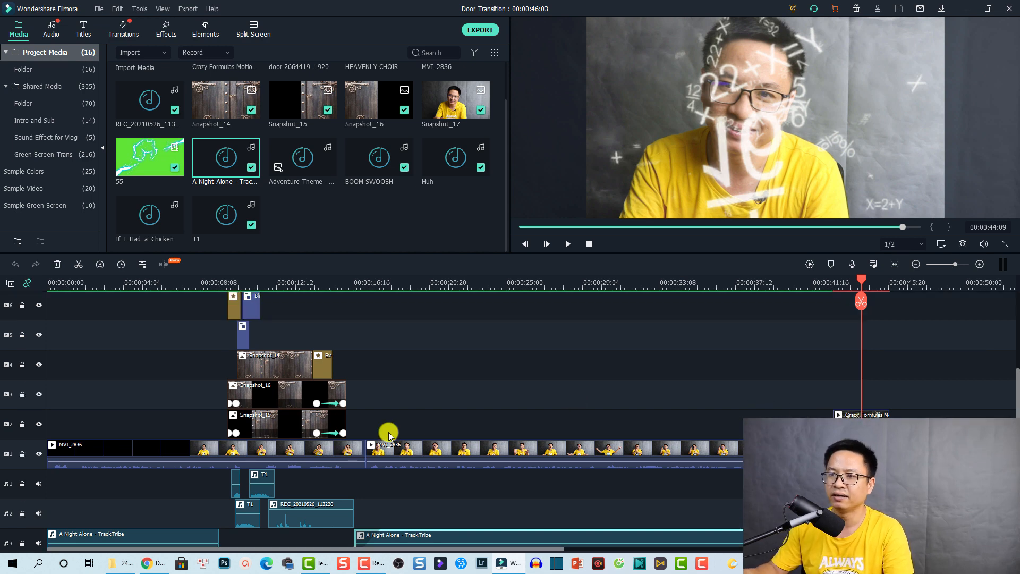
Step: Examine the first MVI_2836 clip and the Snapshot_15, Snapshot_16 and Snapshot_14 door layers above it
click(319, 449)
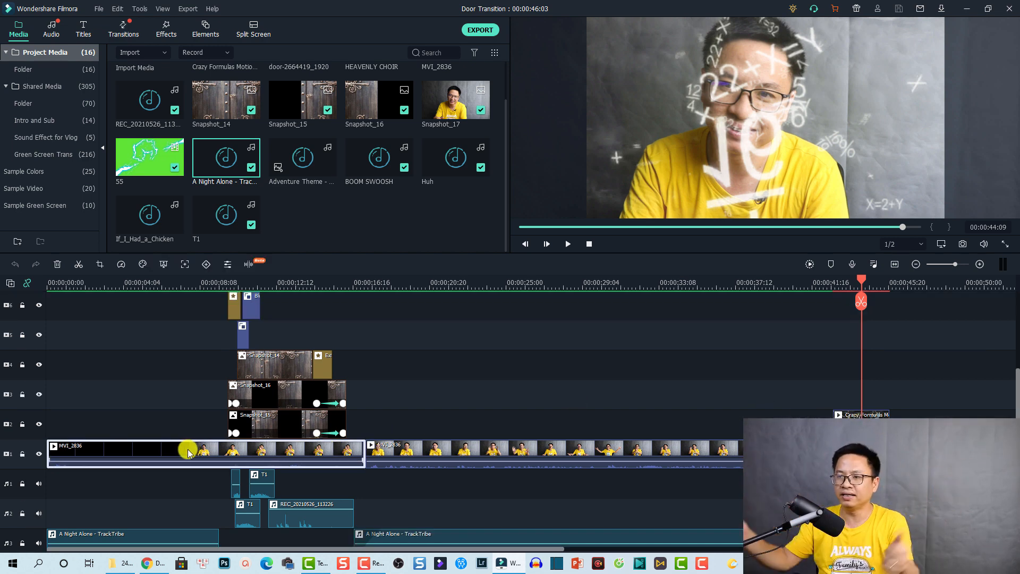
drag(367, 396, 276, 421)
click(268, 423)
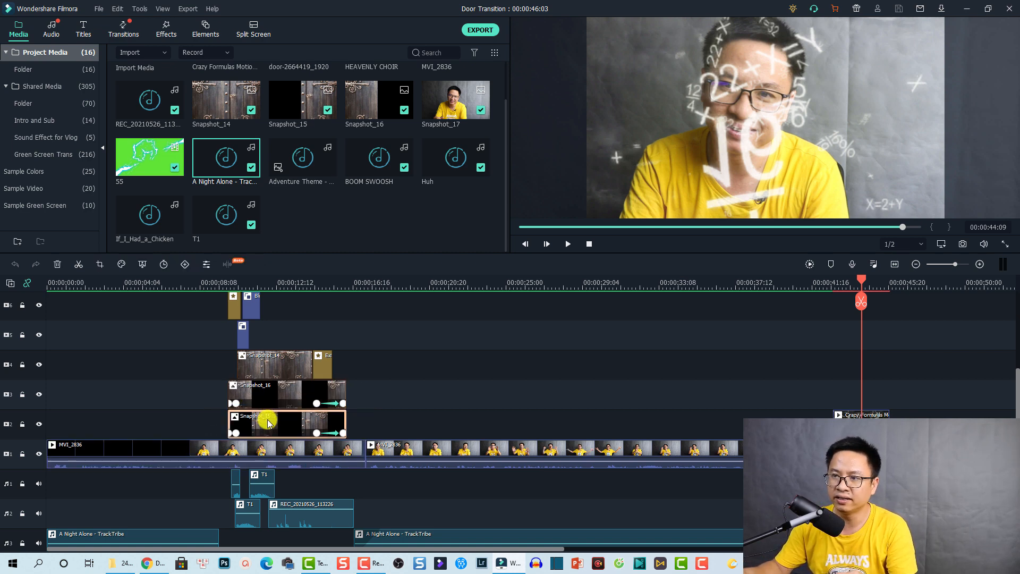
click(267, 404)
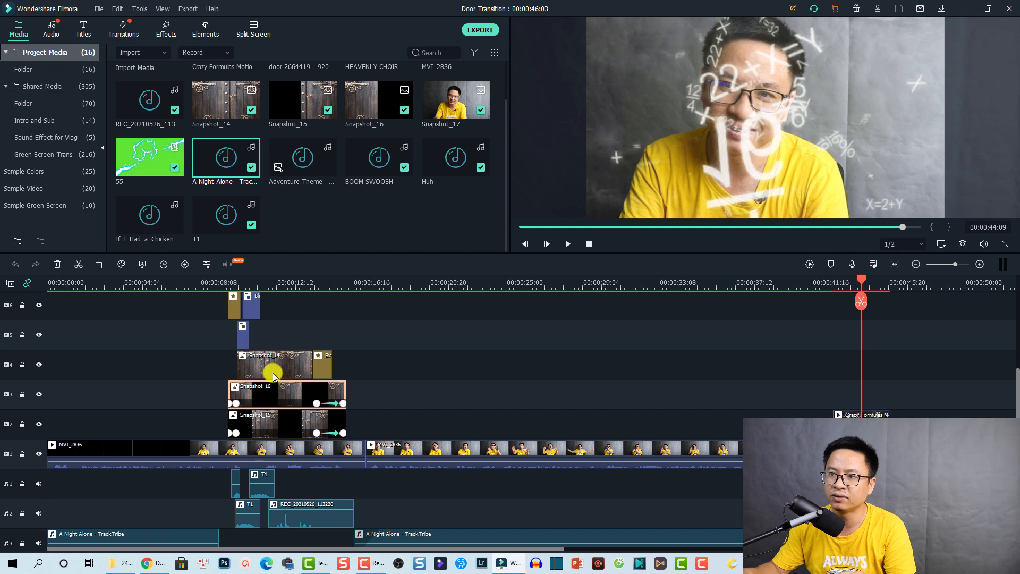
click(274, 376)
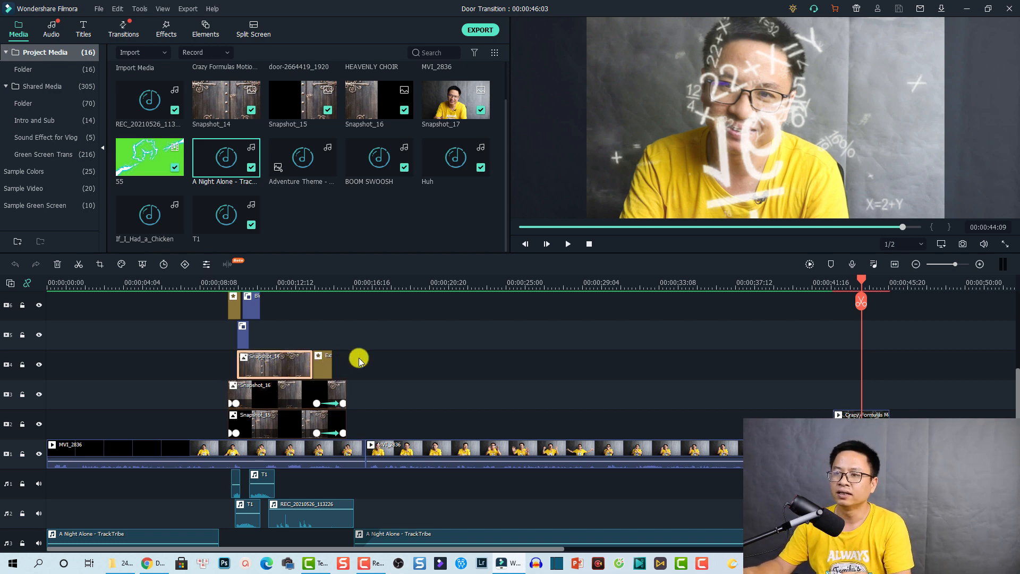
drag(386, 383, 254, 415)
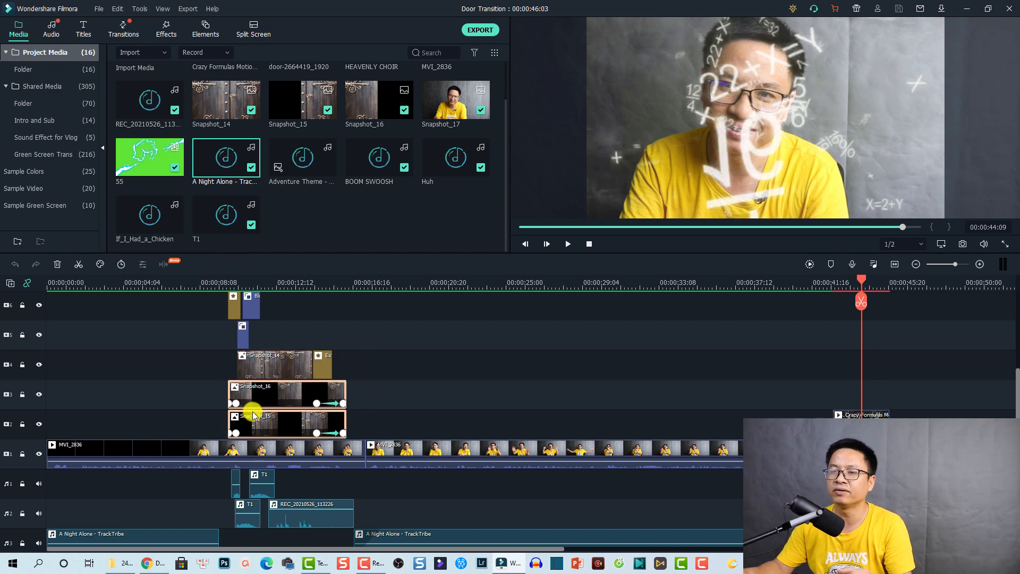
Step: Inspect the effect clips over the door's closing and opening, previewing the frames at 00:00:10:01 and 00:00:15:02
scroll(297, 383, up, 2)
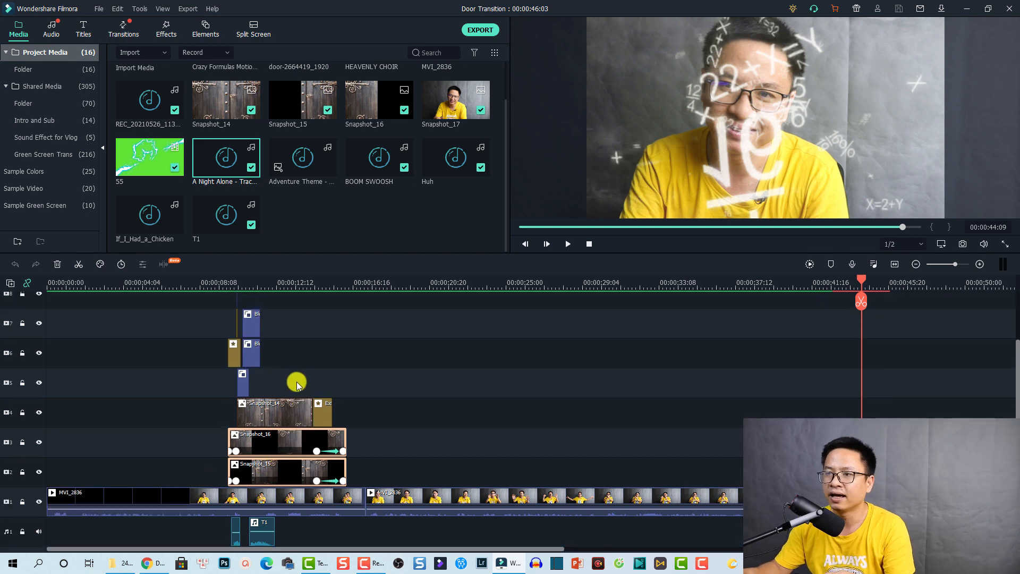
click(231, 282)
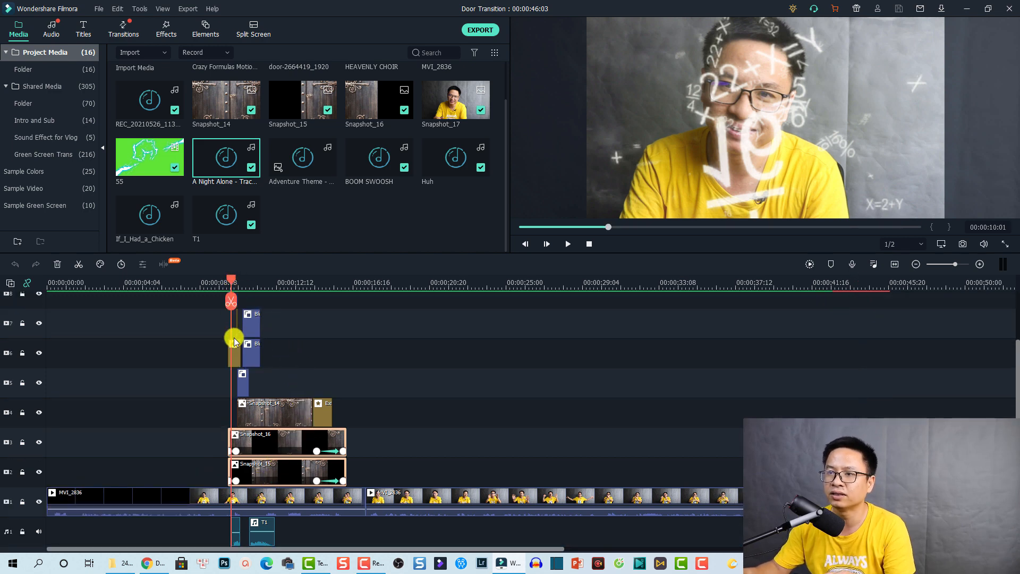
click(235, 355)
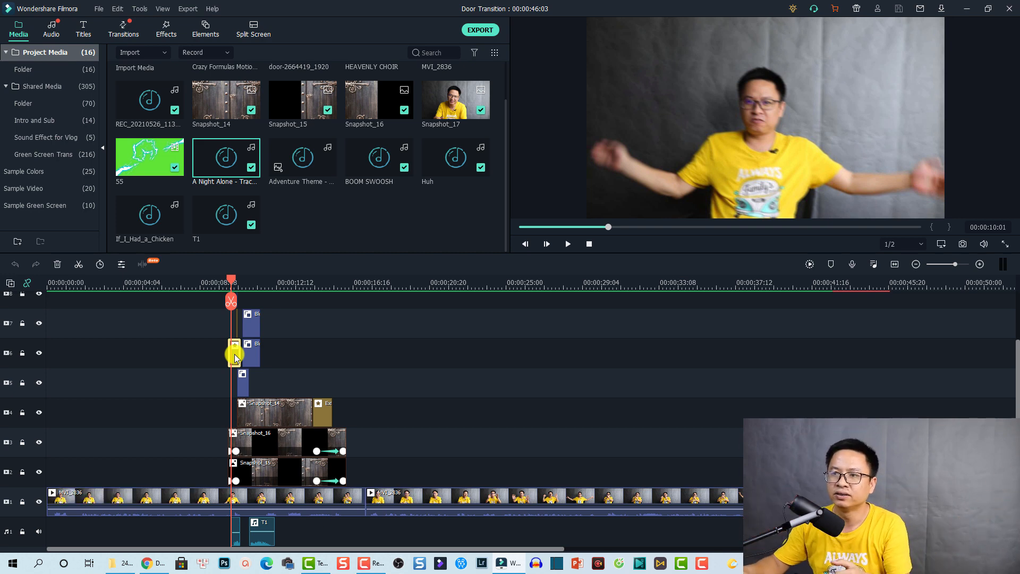
click(323, 282)
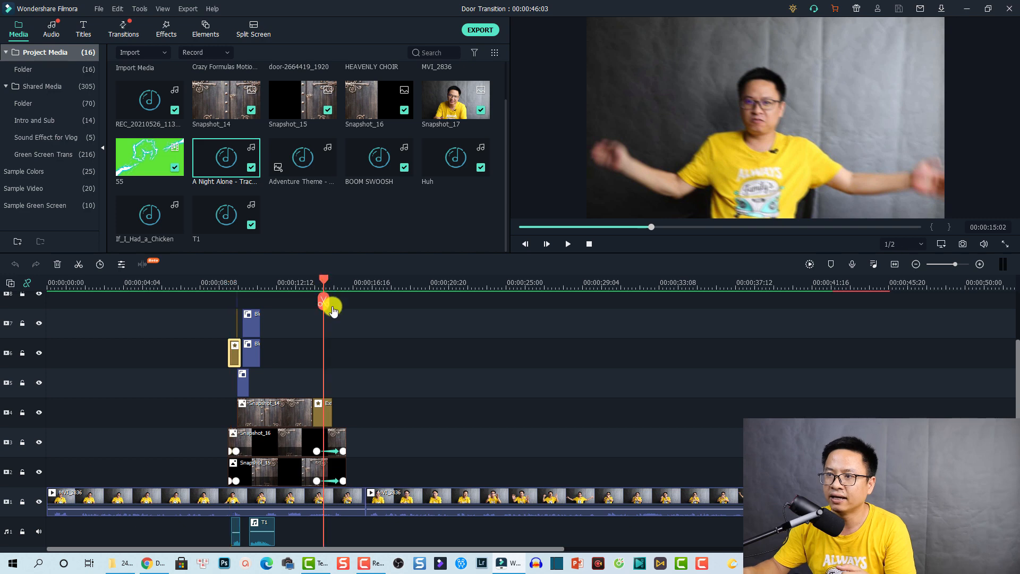
click(321, 421)
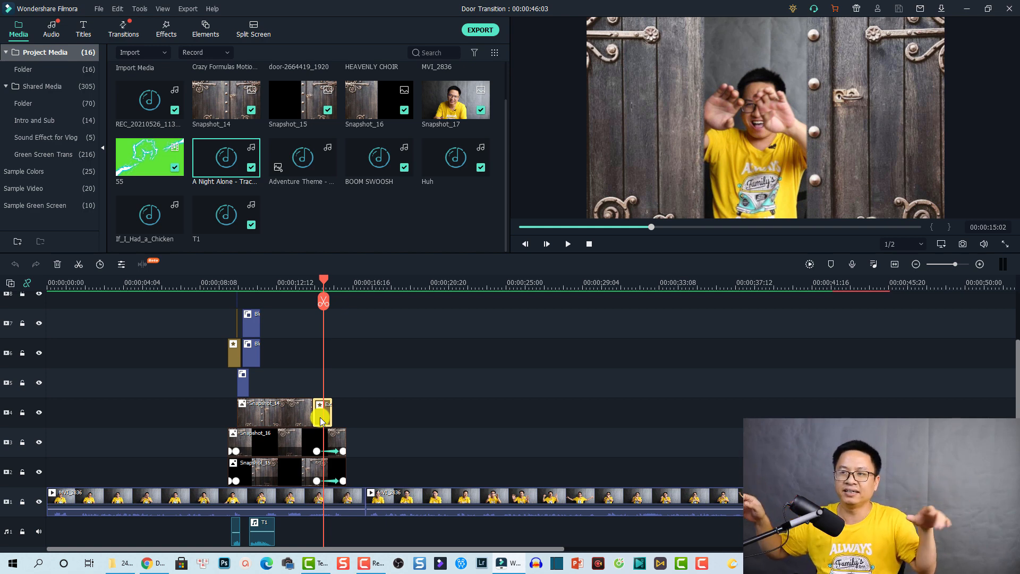
Step: Preview the Blue Energy 2 and green-screen lightning overlays on the closed door, around 00:00:10:22 and 00:00:10:10
click(247, 281)
scroll(251, 370, up, 2)
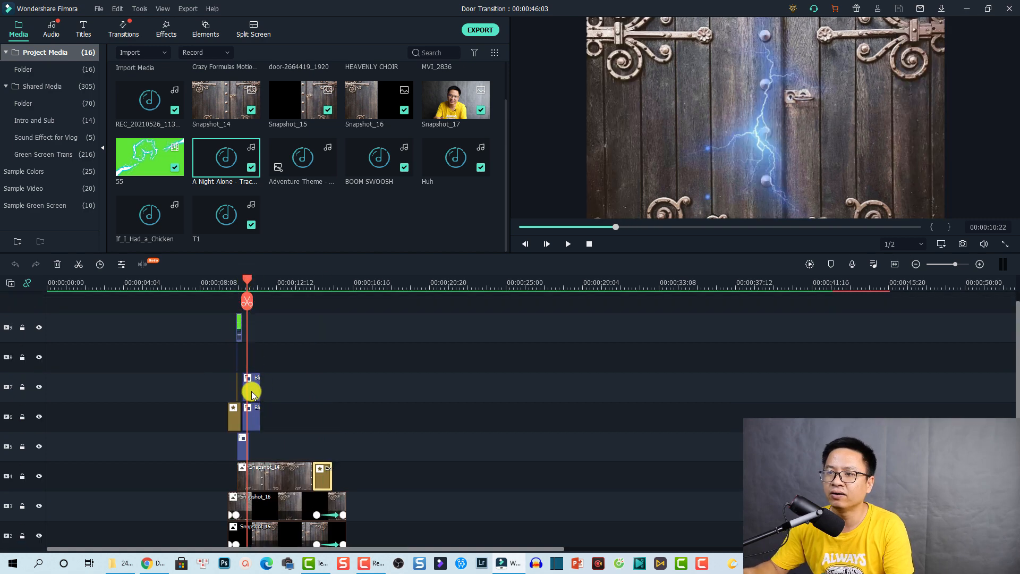
click(252, 394)
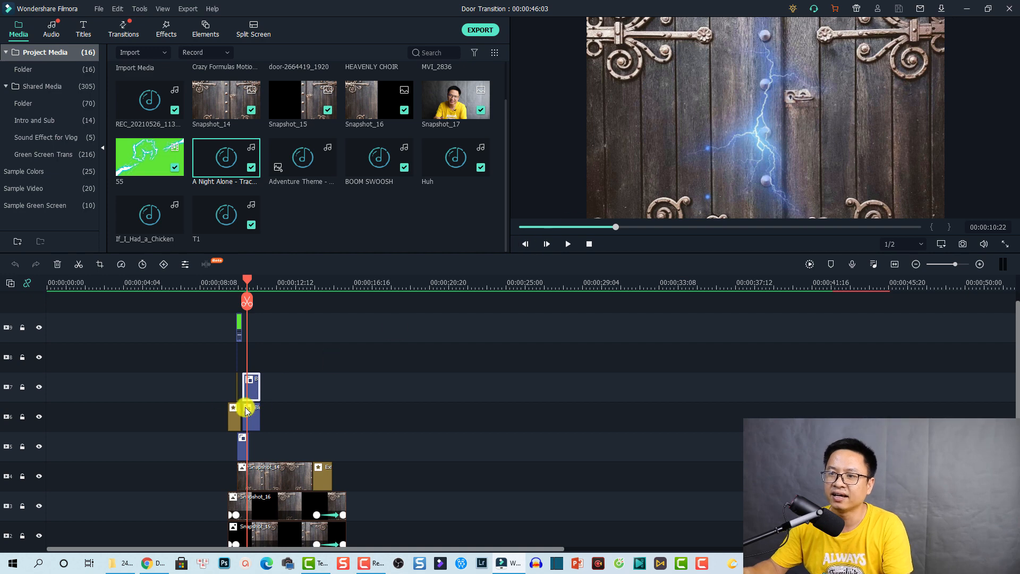
scroll(260, 409, up, 1)
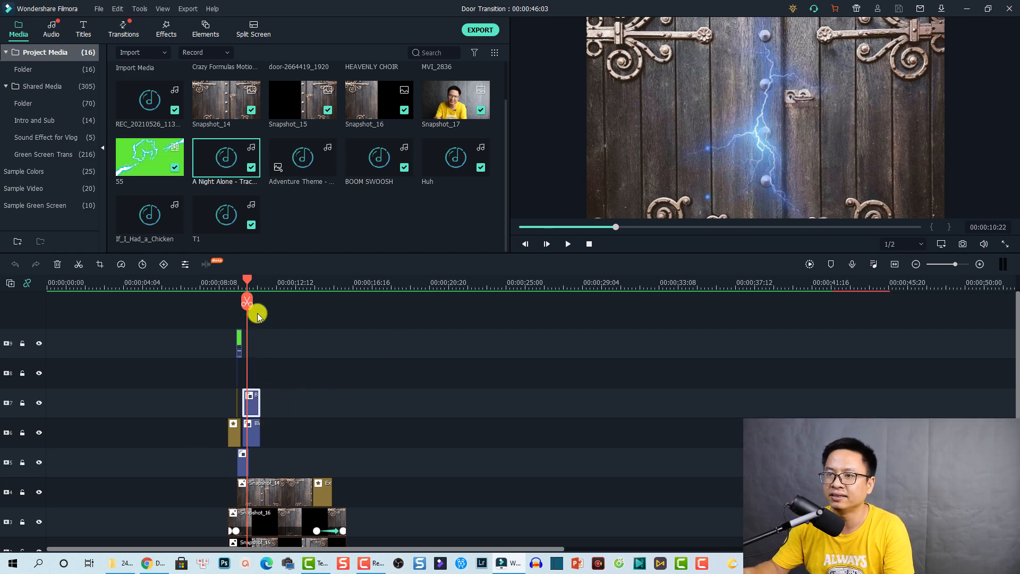
click(239, 289)
drag(252, 288, 360, 297)
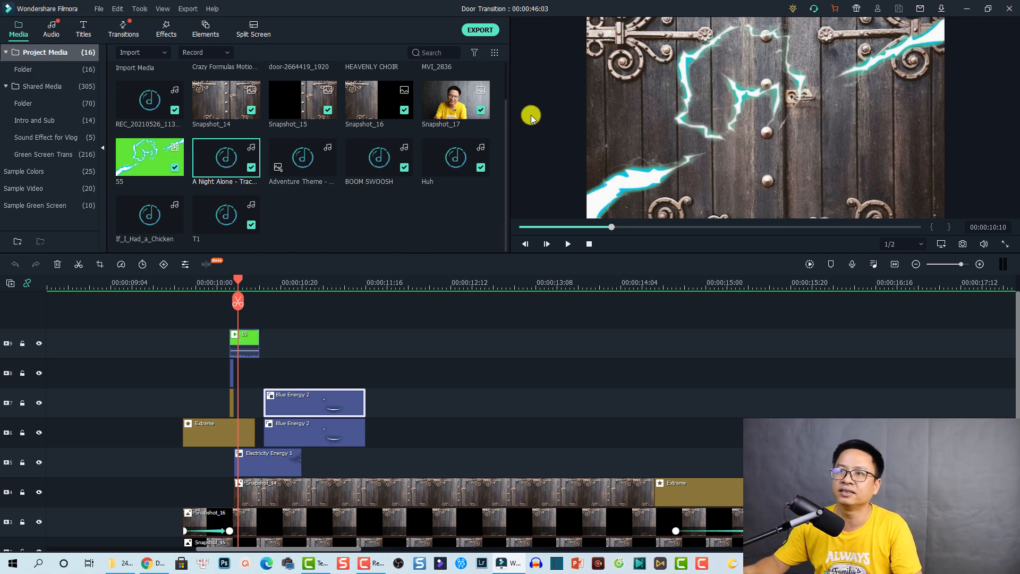
Step: Review the Martial Arts Pack elements and the lower door layers, and select every clip on the timeline
mouse_move(147, 155)
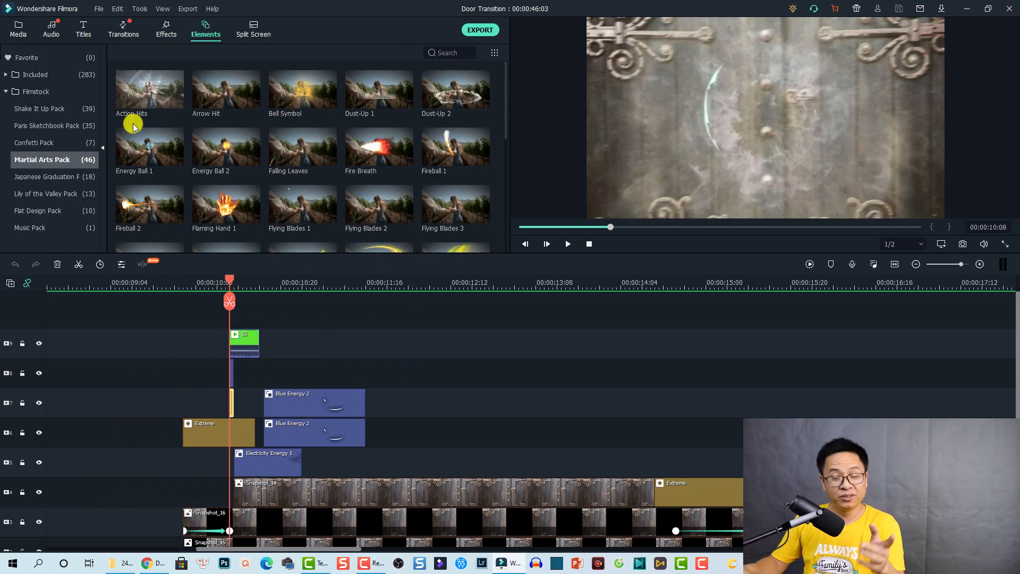
scroll(376, 455, down, 3)
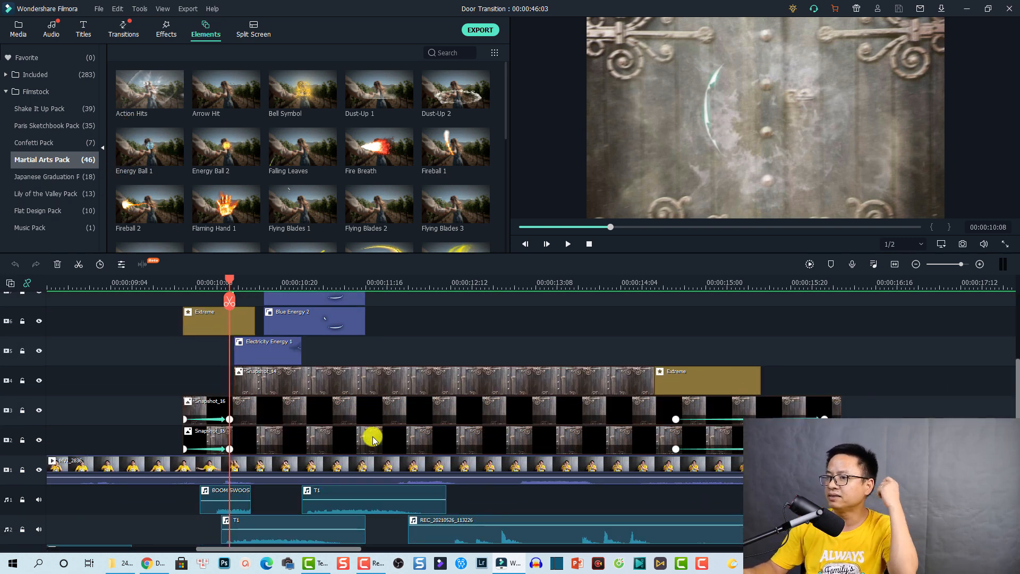
click(354, 435)
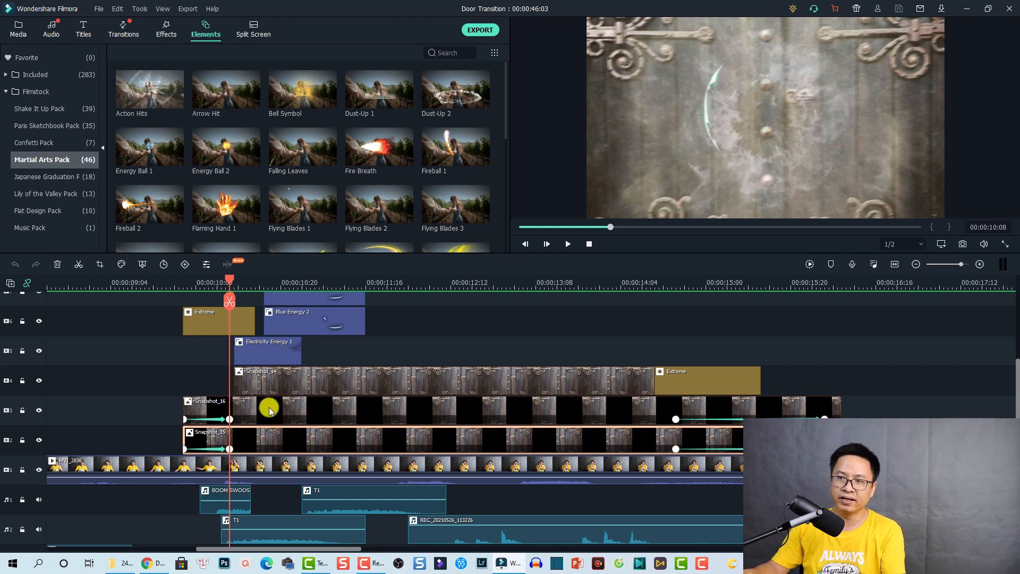
key(ctrl+a)
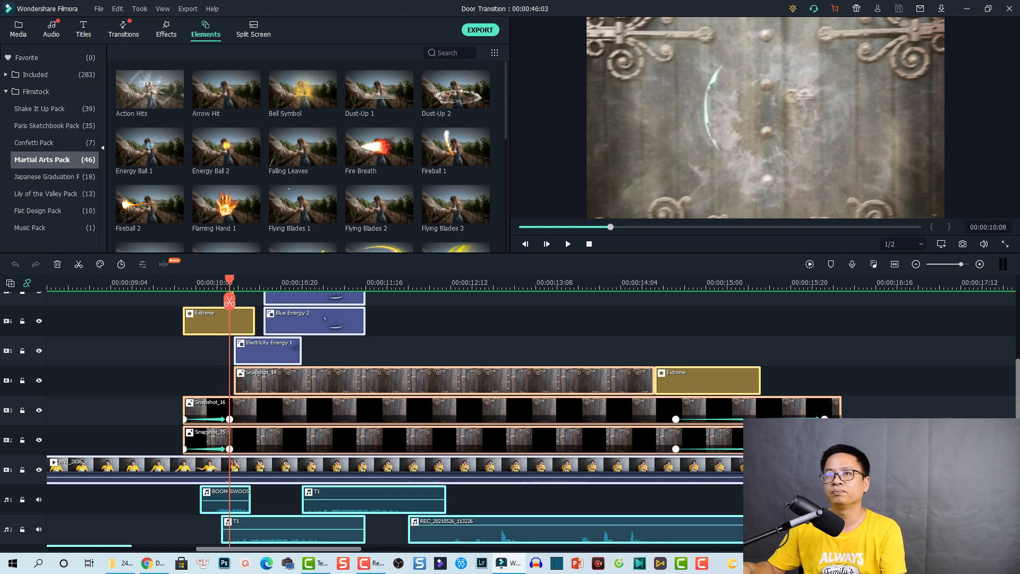
Step: Create a new project with the 16:9 (Widescreen) aspect ratio
click(99, 9)
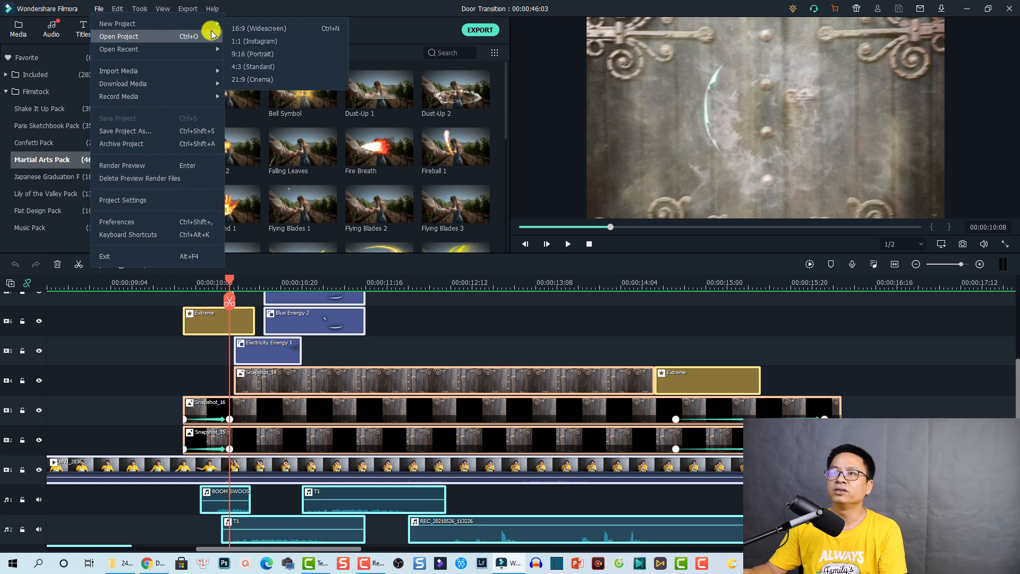
click(247, 29)
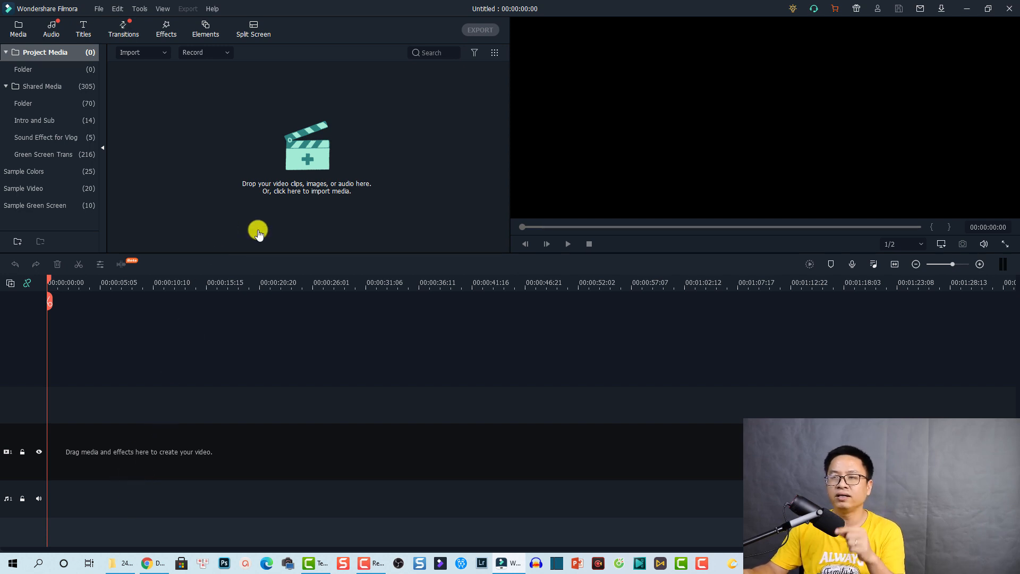
Step: Import the recorded clip MVI_2836.MP4 and the downloaded door photo into the project, and create a proxy file for the clip
click(122, 564)
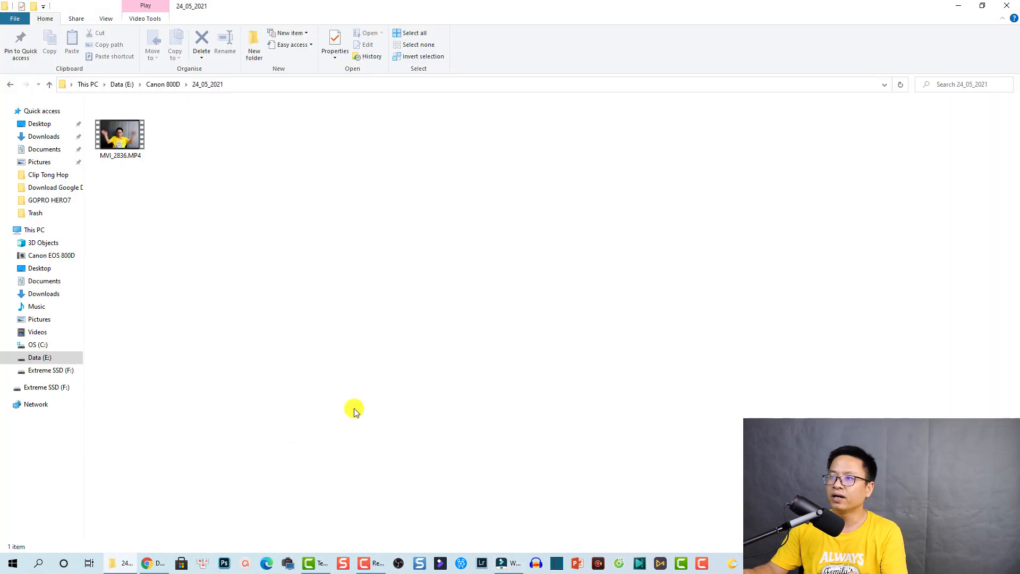
drag(210, 194, 285, 175)
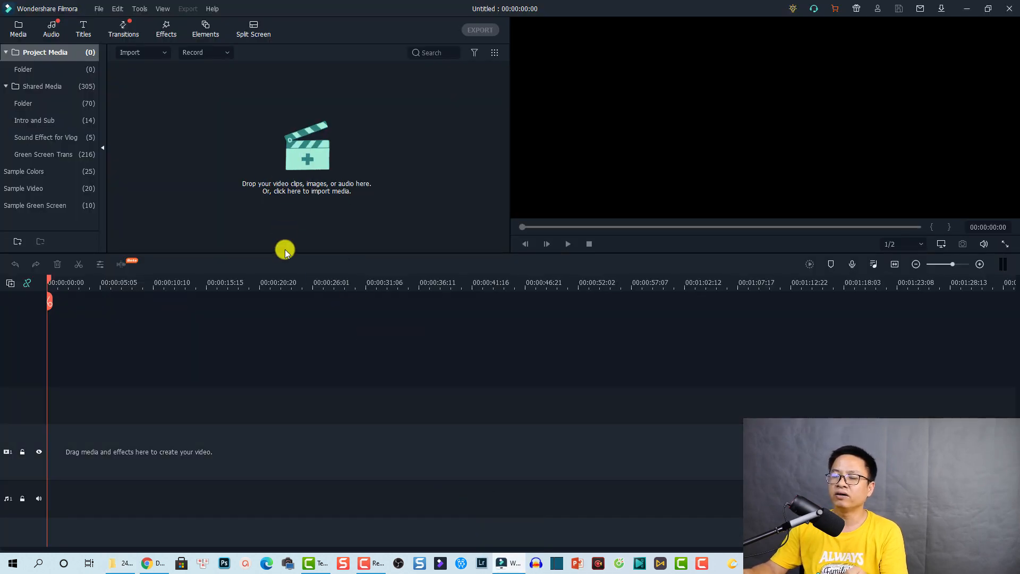
click(160, 570)
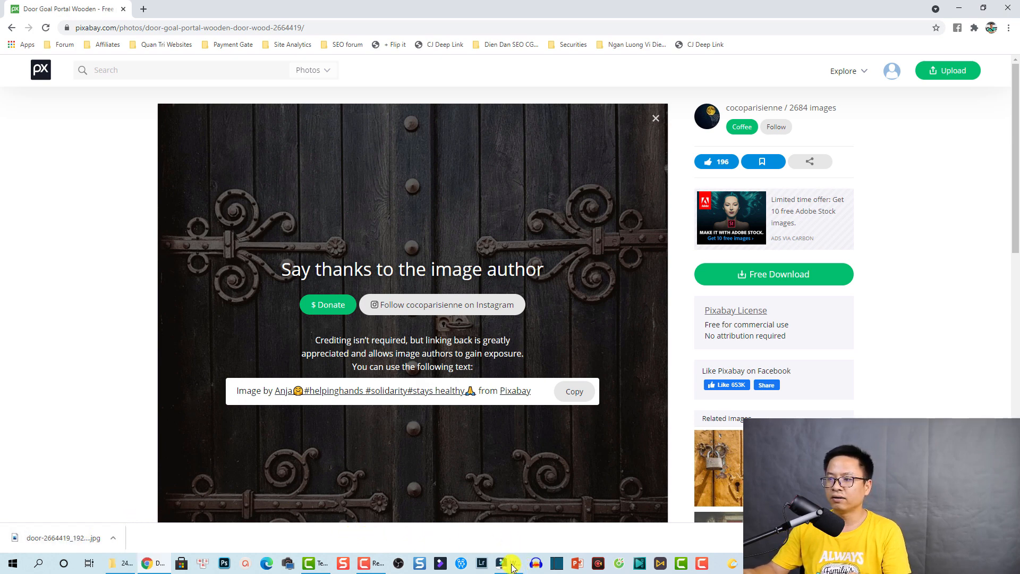
drag(32, 538, 306, 171)
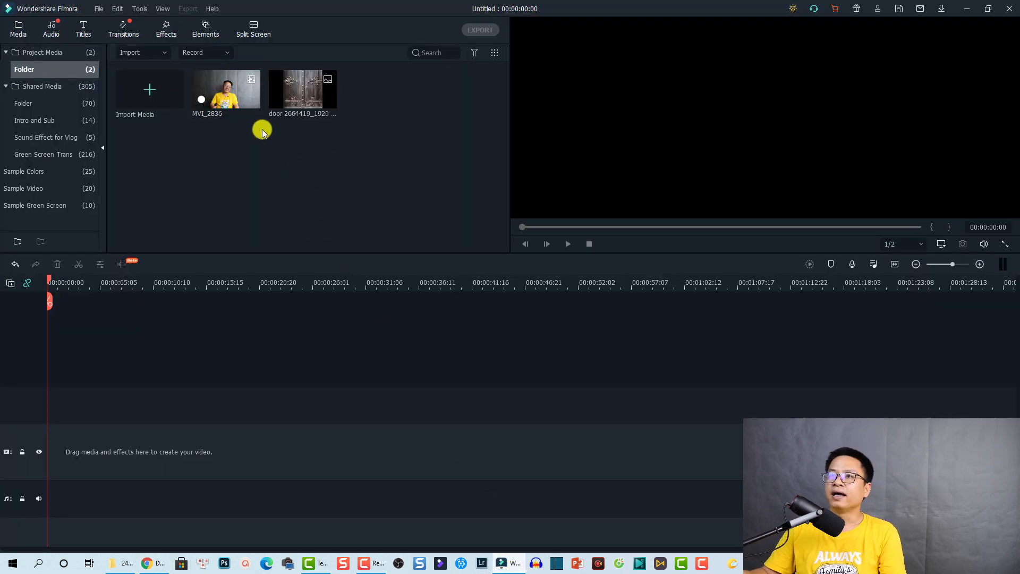
right_click(224, 105)
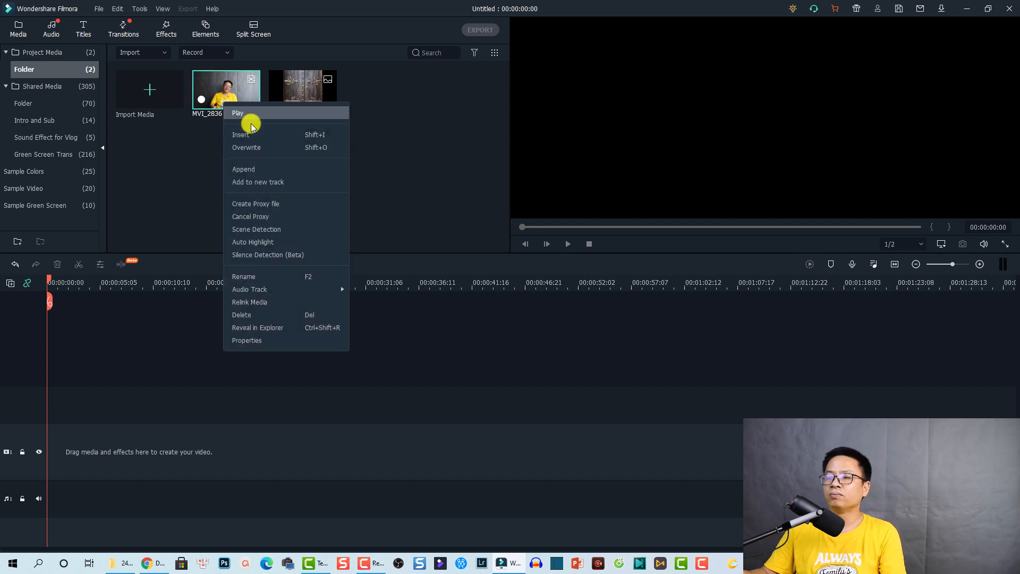
click(252, 207)
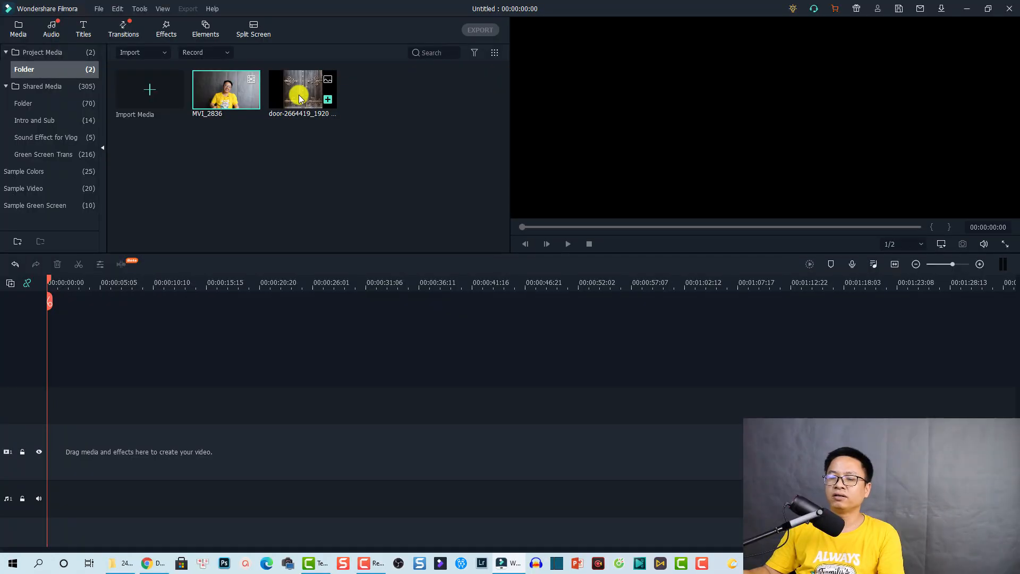
Step: Place the door photo on the second video track at the start of the timeline and crop it to fit the frame
drag(301, 99, 68, 445)
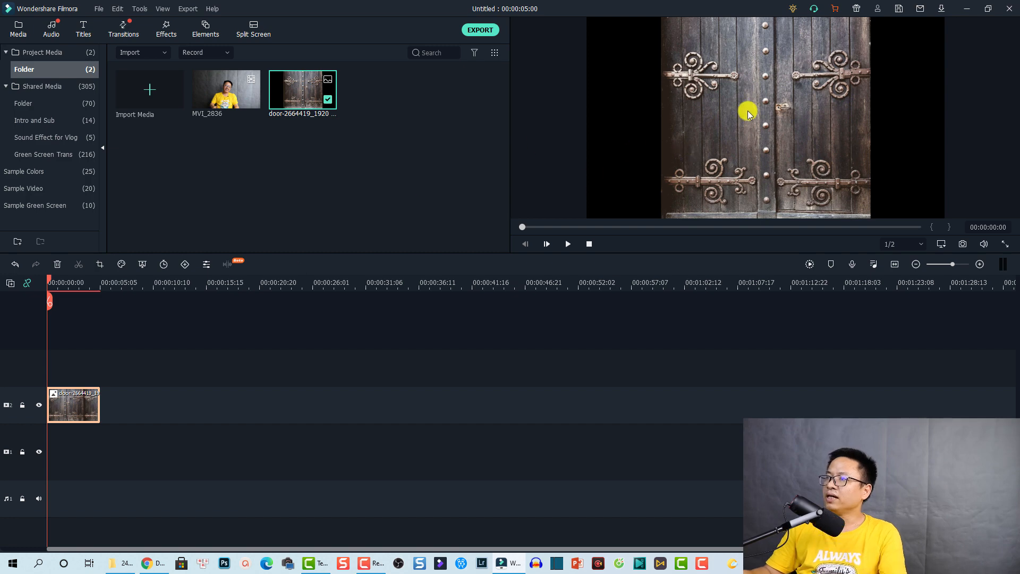
right_click(67, 408)
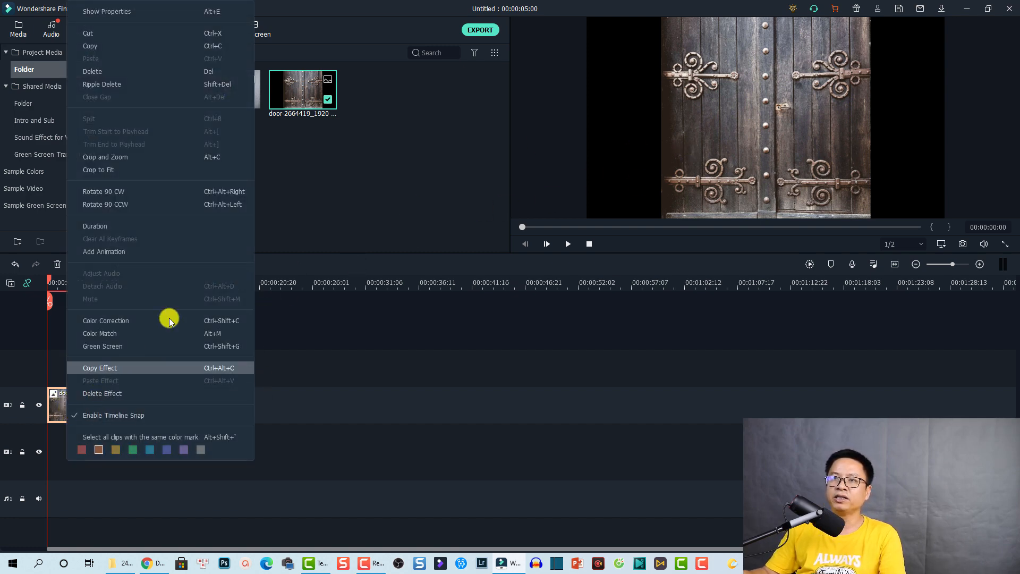
click(106, 169)
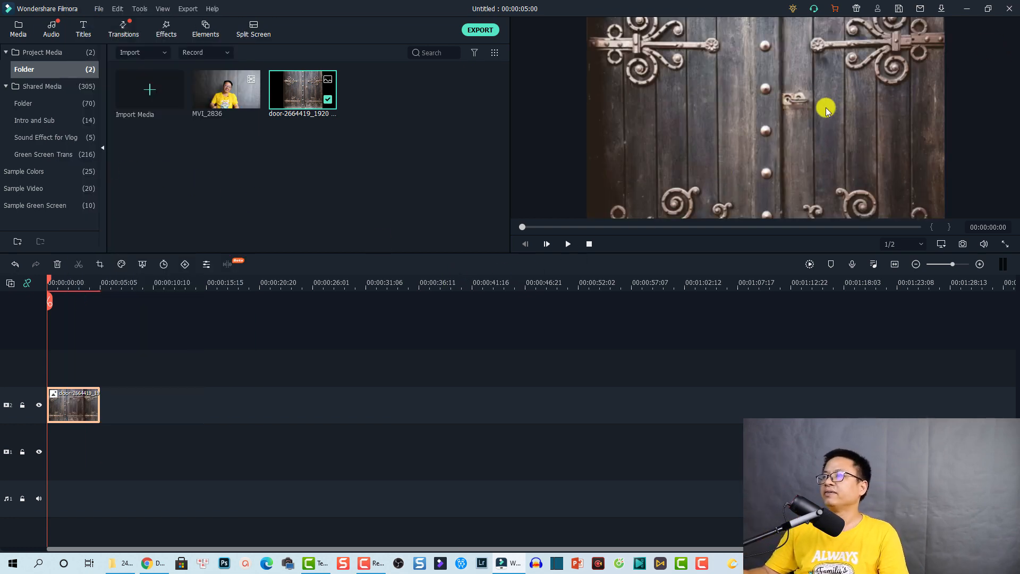
Step: Take a snapshot of the frame-filling door and replace the door photo on the second video track with that snapshot
click(252, 387)
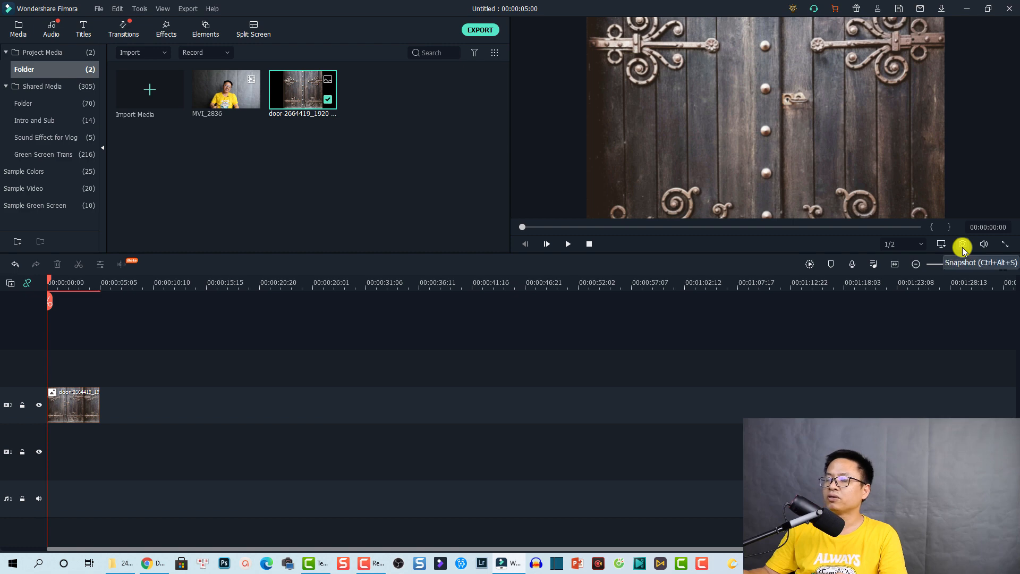
click(962, 246)
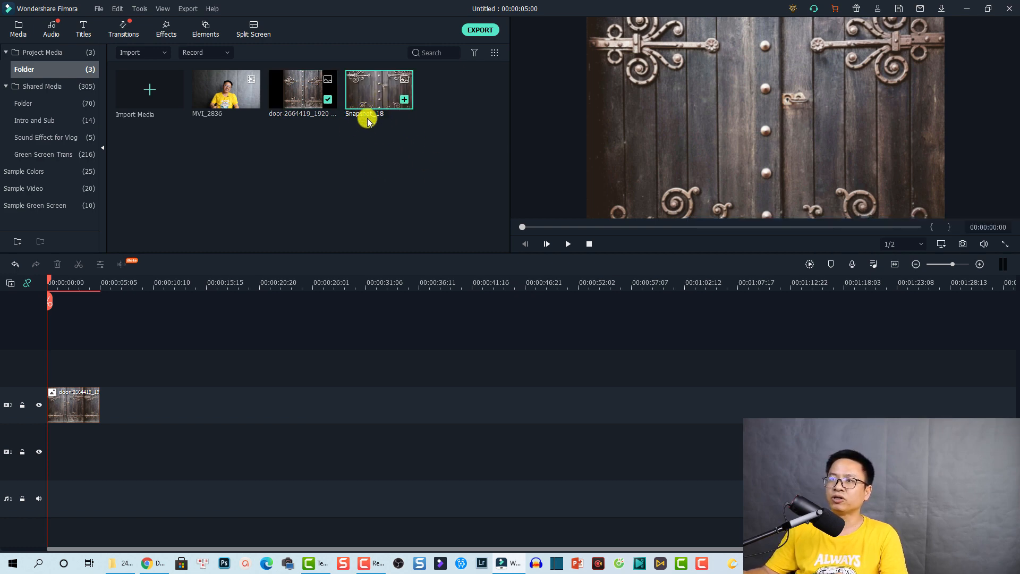
drag(383, 122, 34, 440)
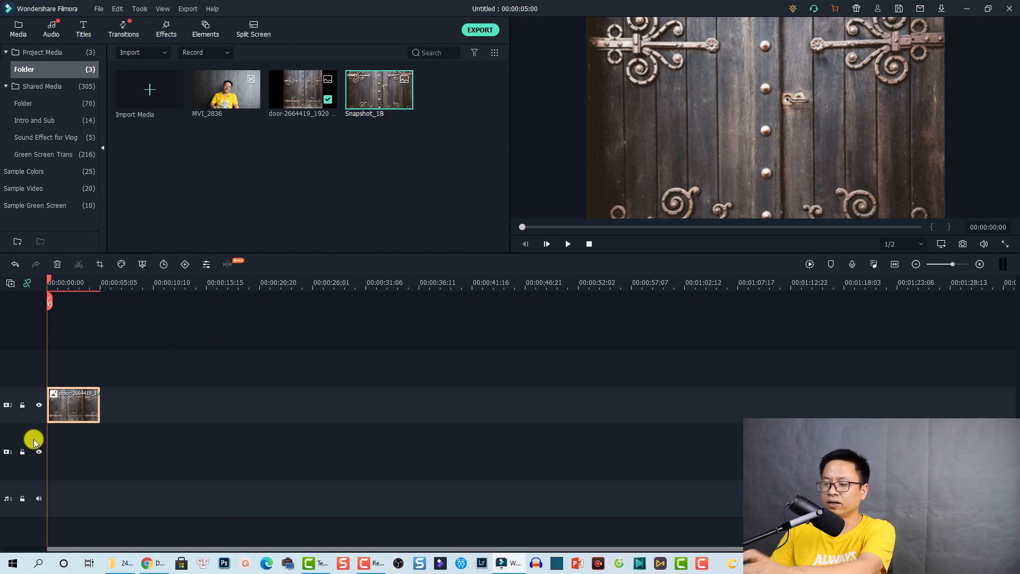
key(ctrl+z)
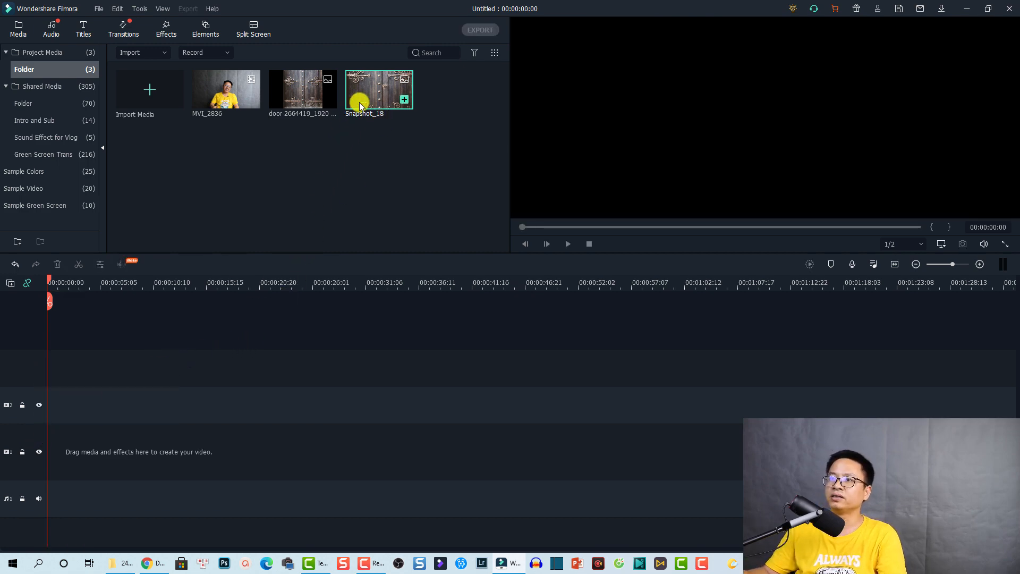
drag(359, 105, 93, 416)
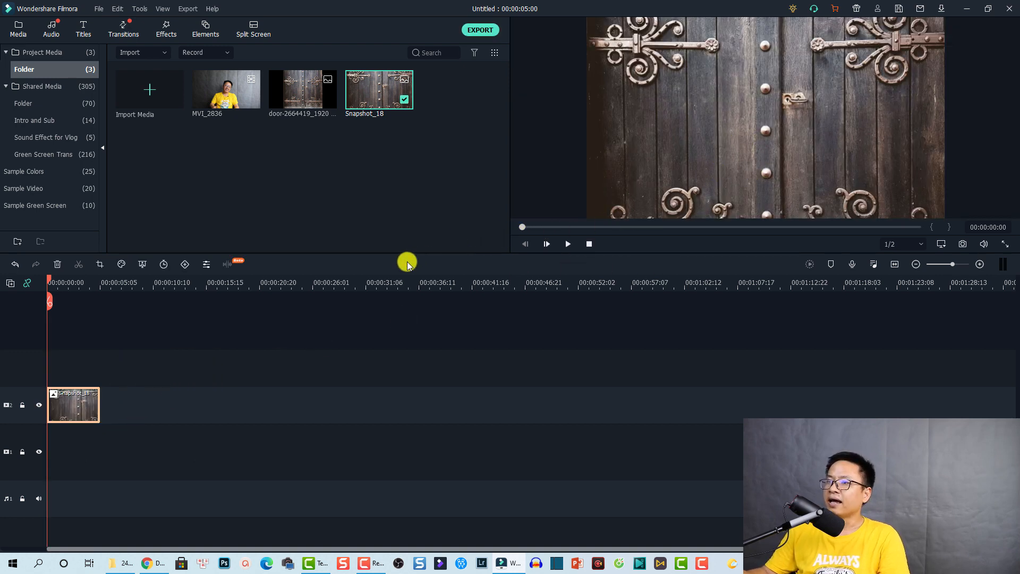
Step: Enlarge the preview, add the Black sample color on the track above the door snapshot, and narrow it to cover only the door's right half
drag(399, 253, 380, 348)
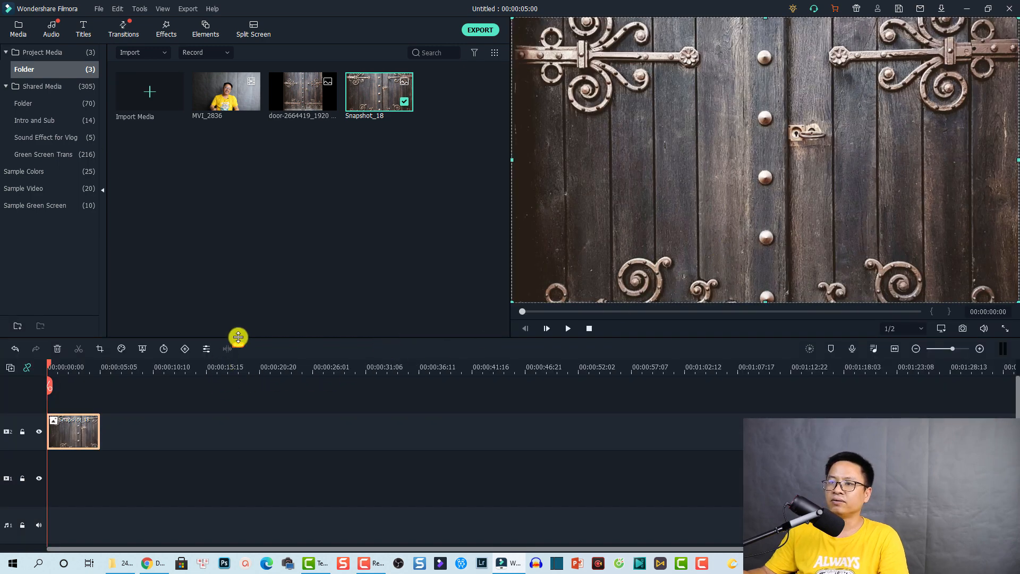
drag(238, 337, 237, 333)
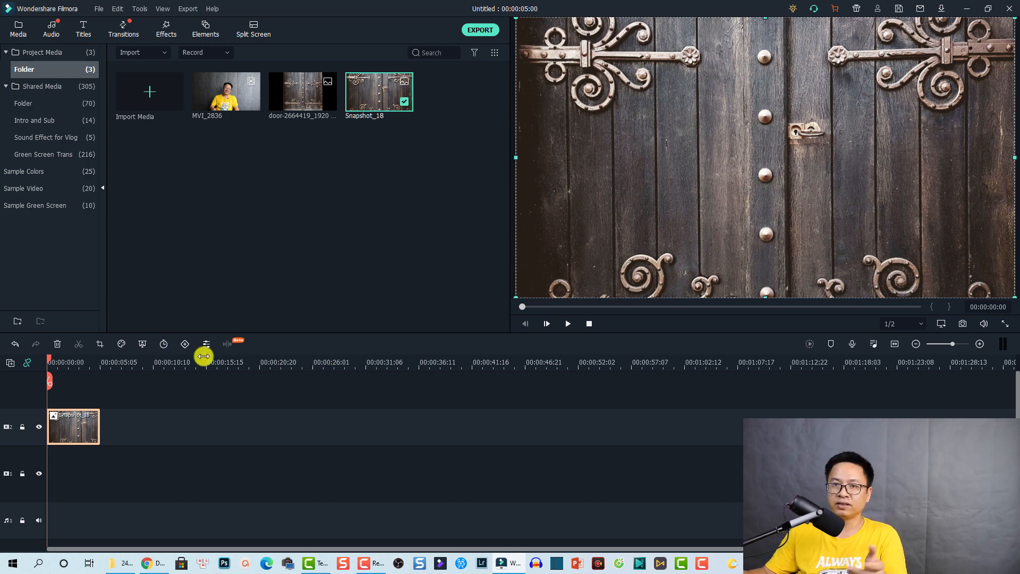
click(20, 30)
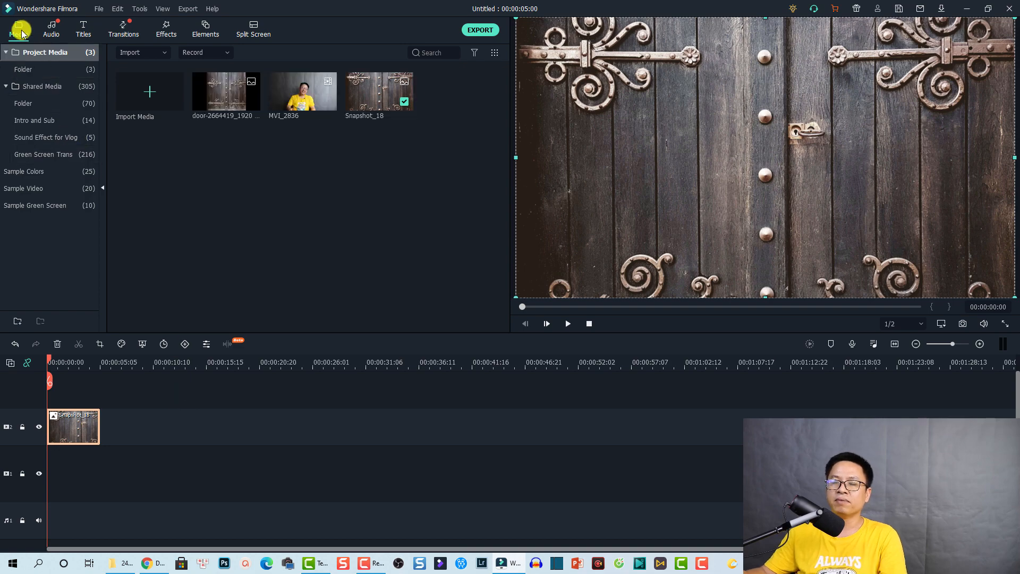
click(21, 173)
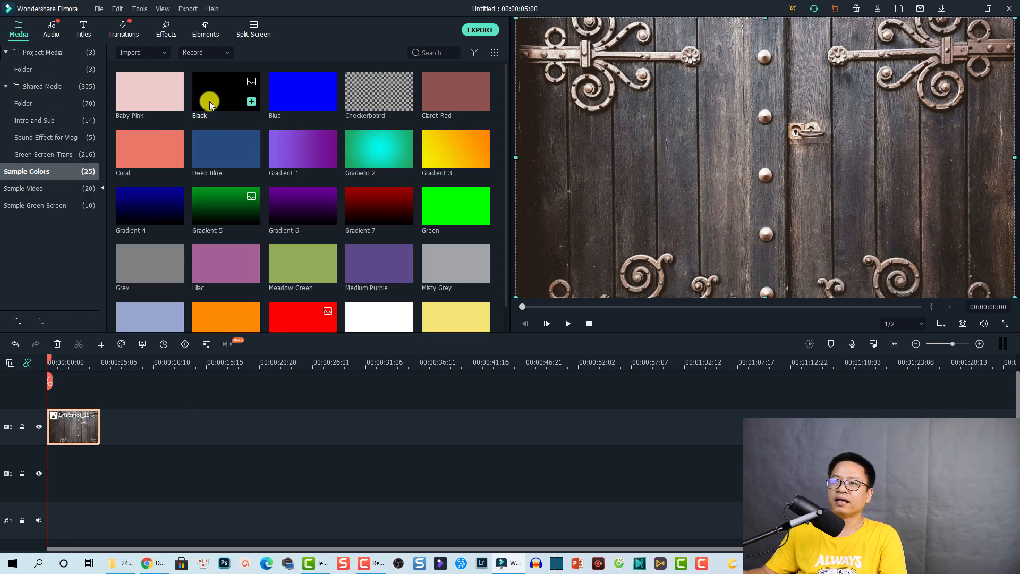
drag(209, 101, 98, 404)
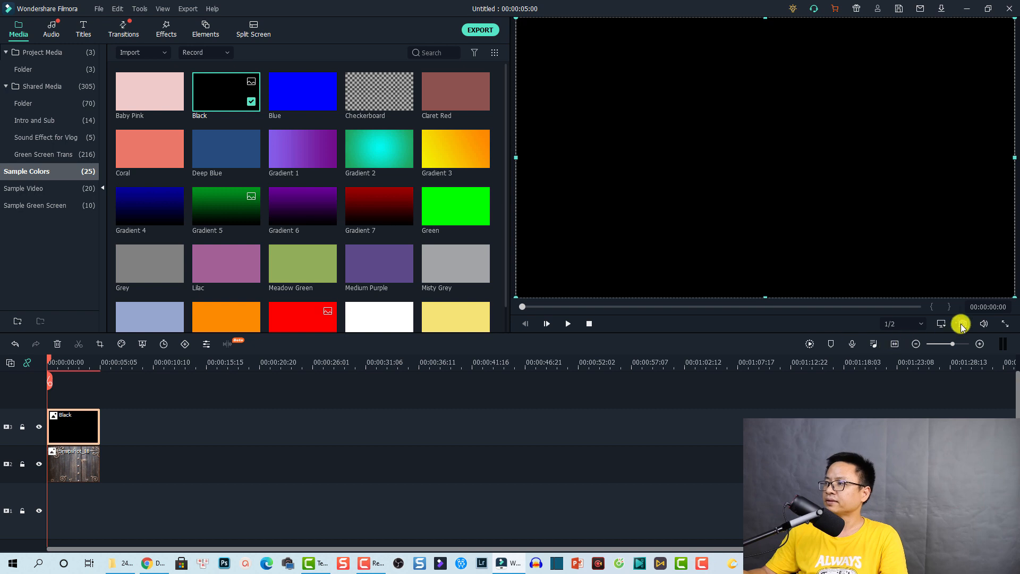
click(894, 346)
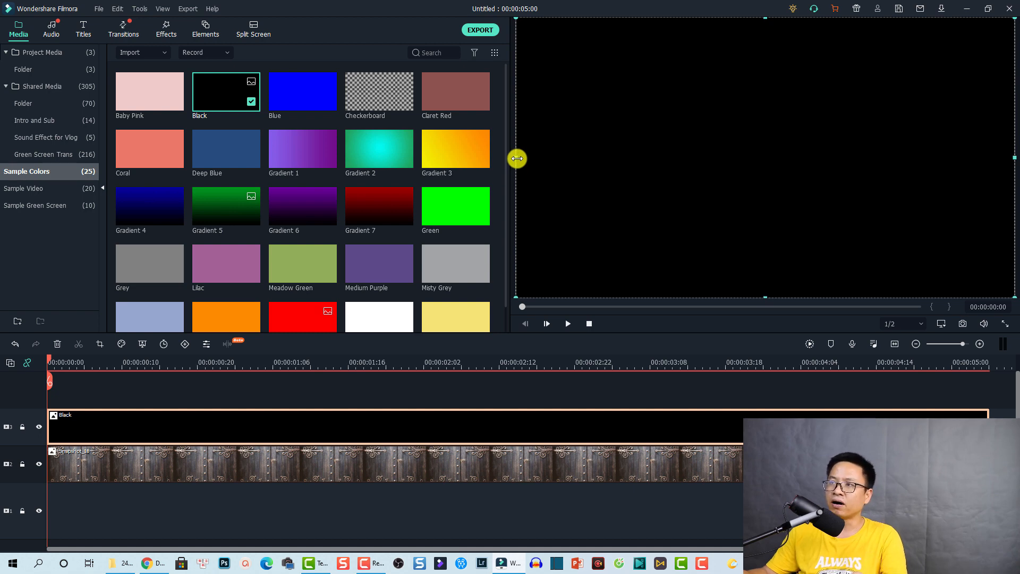
drag(519, 159, 767, 170)
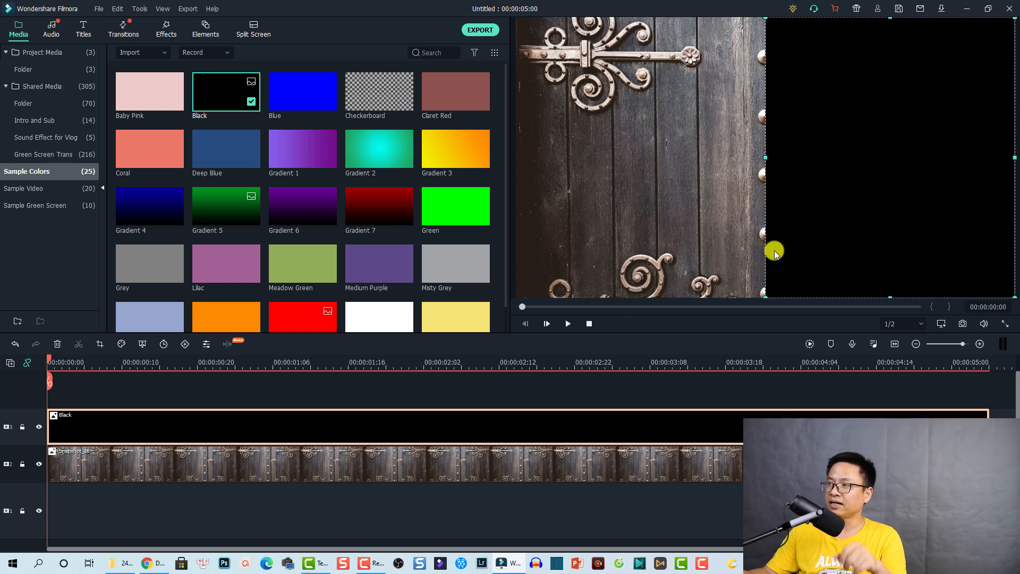
Step: Take a snapshot of the door's left half beside the black cover, saving it in the project media folder
click(17, 72)
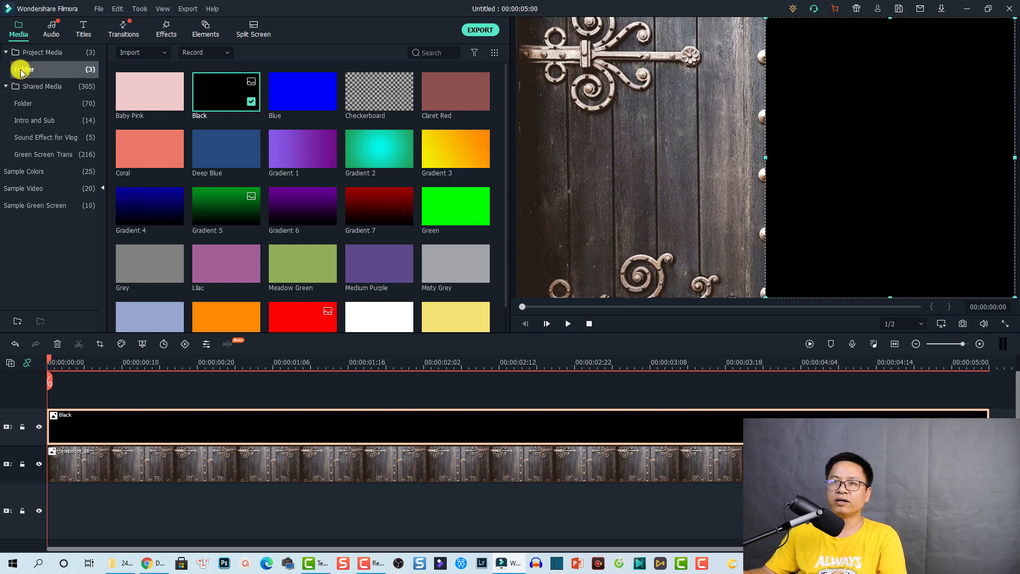
click(731, 380)
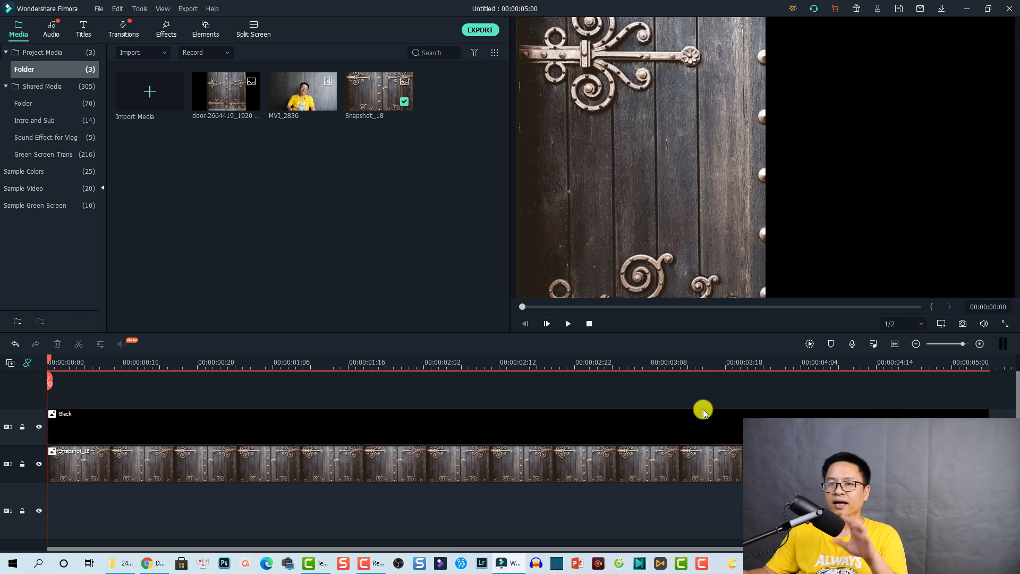
click(962, 326)
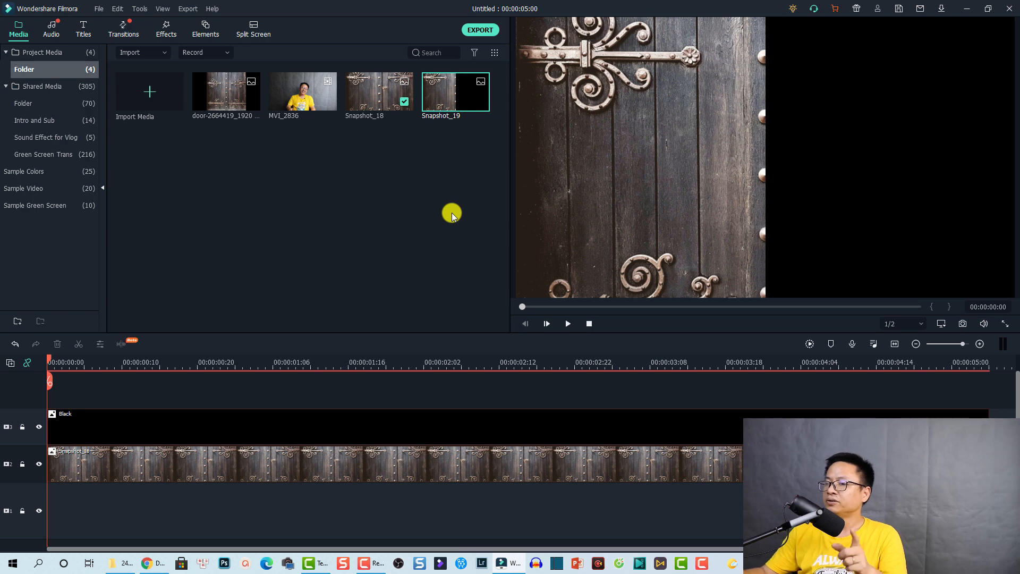
Step: Flip the black cover over the door's left half and take a snapshot of the exposed right half
click(801, 181)
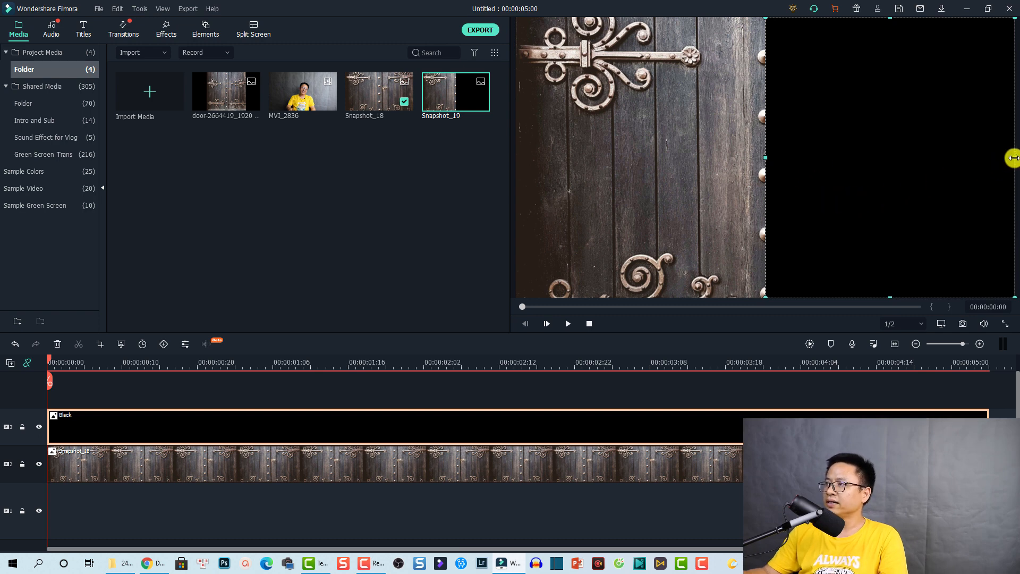
drag(1014, 158, 513, 209)
click(509, 386)
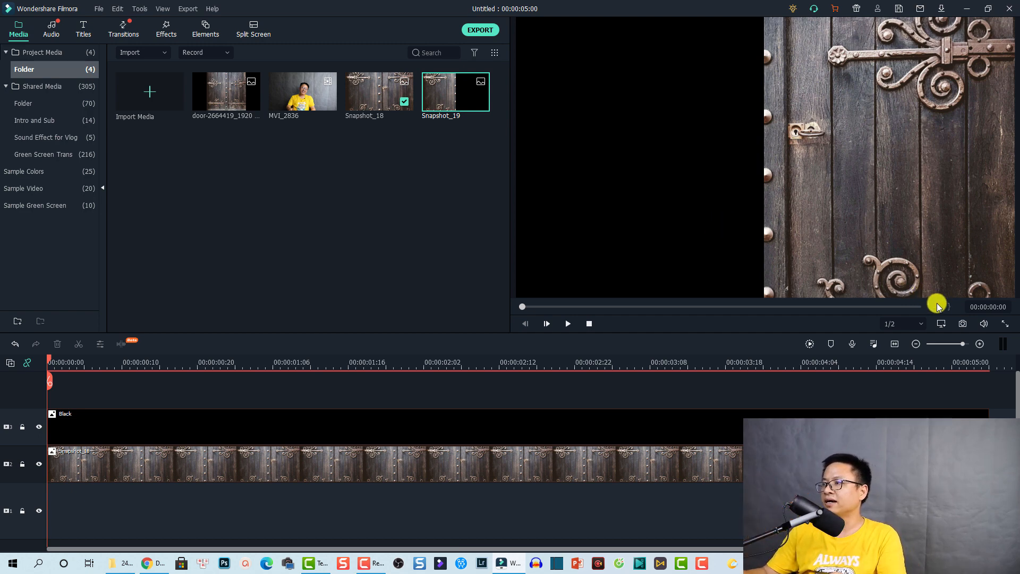
click(965, 326)
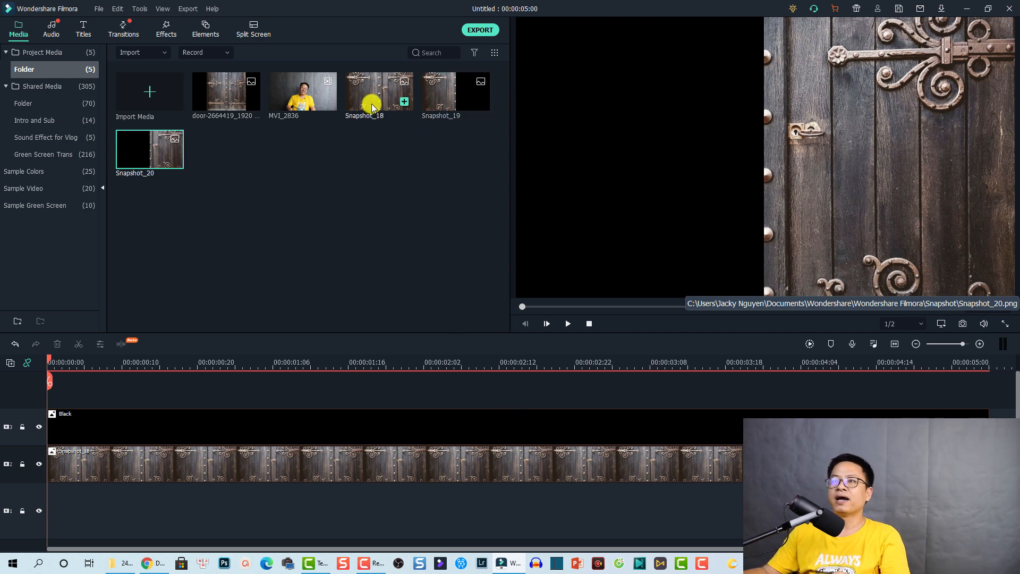
Step: Check the two half-door snapshots in the project media and delete the Black and door clips from the timeline
click(451, 101)
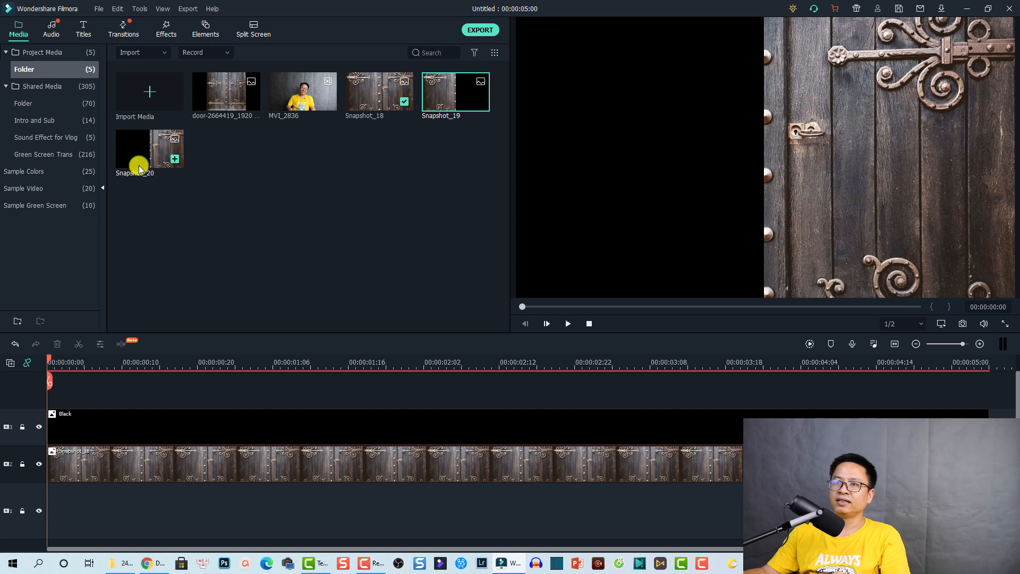
click(139, 165)
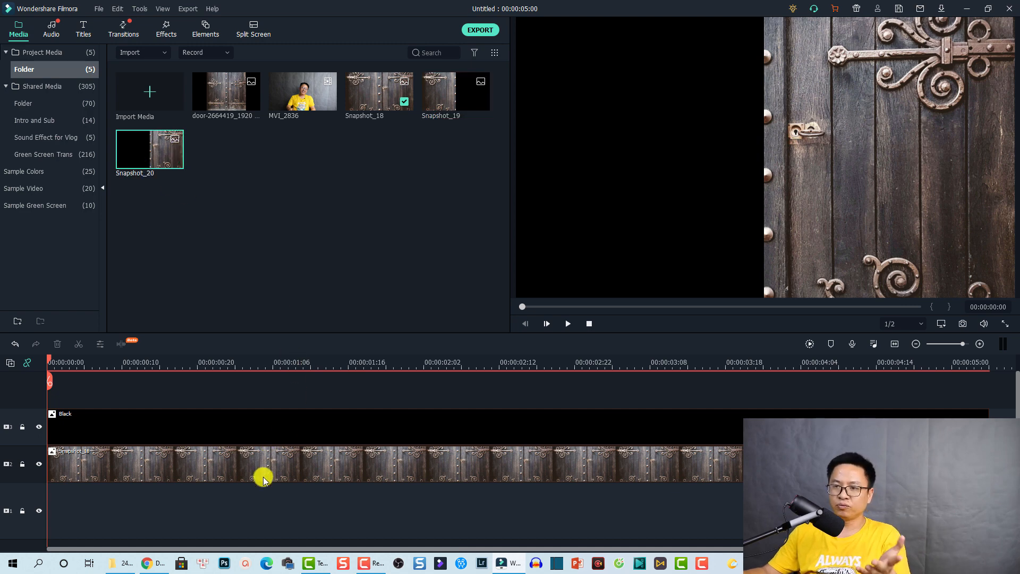
drag(462, 514, 171, 387)
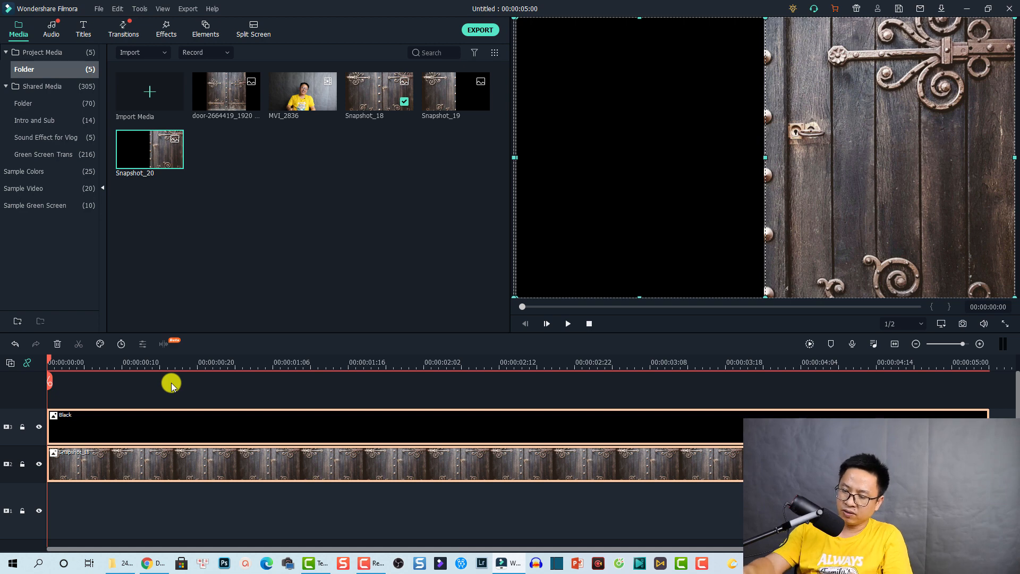
key(Delete)
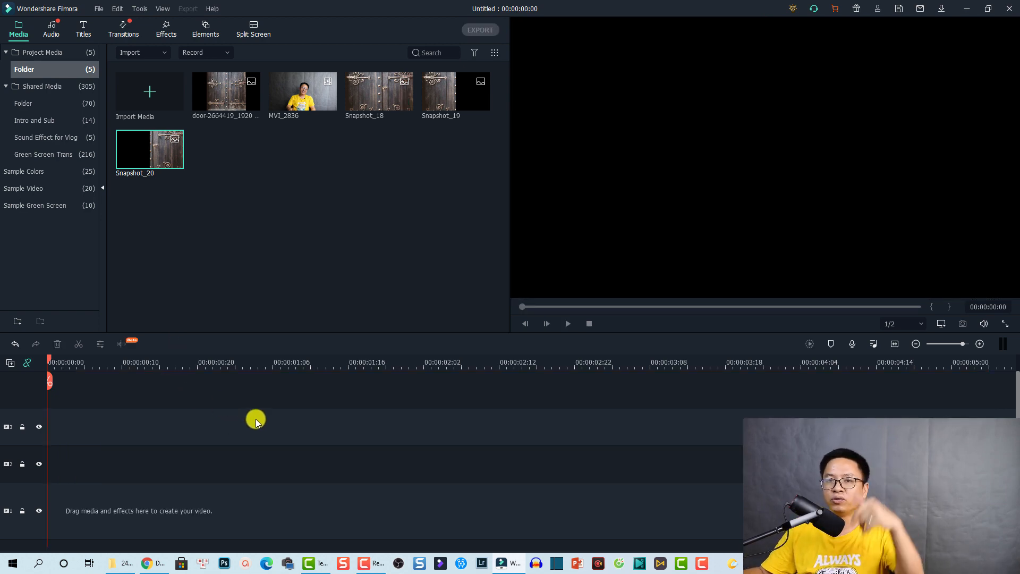
Step: Place MVI_2836 on the first video track and park the playhead at 00:00:13:12, at the outstretched-arms gesture, with the clip selected
click(296, 107)
drag(297, 109, 87, 513)
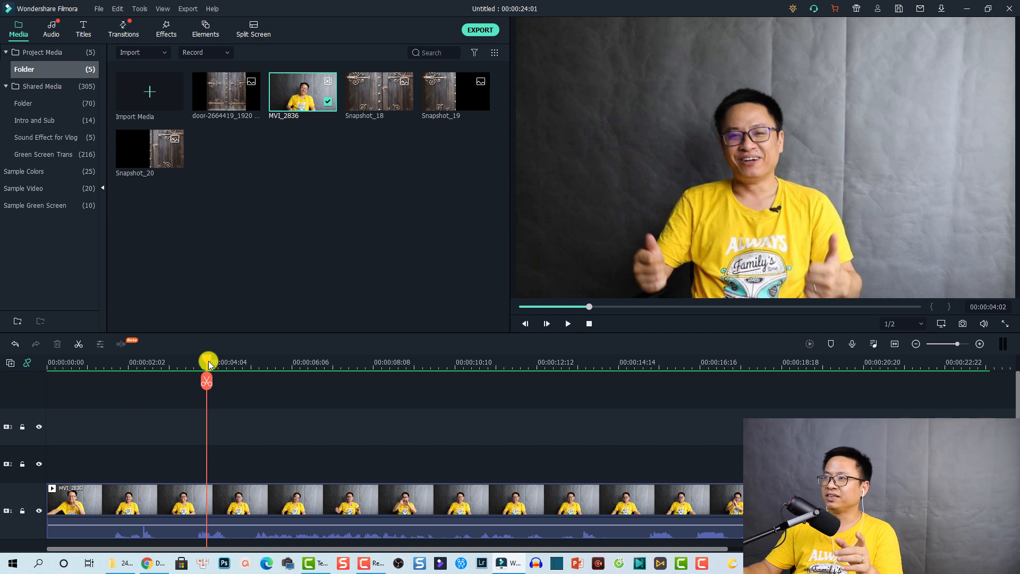
drag(209, 361, 230, 364)
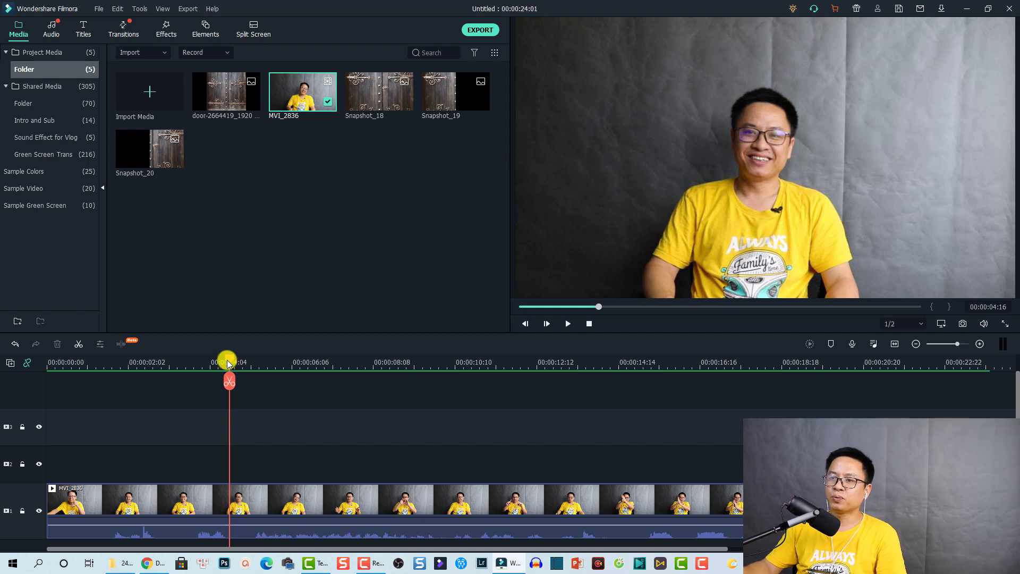
drag(228, 363, 471, 381)
drag(471, 382, 580, 386)
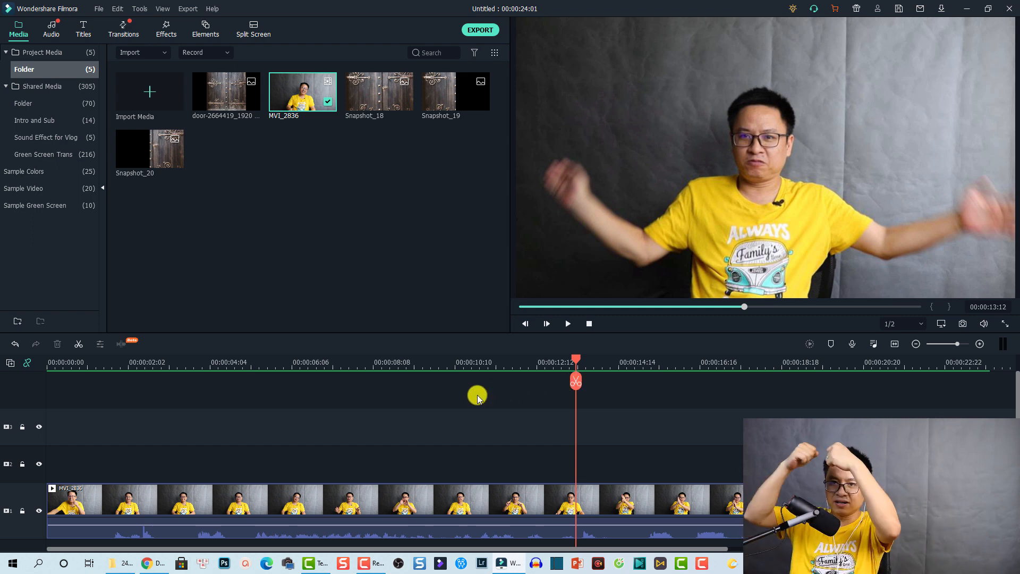
click(589, 502)
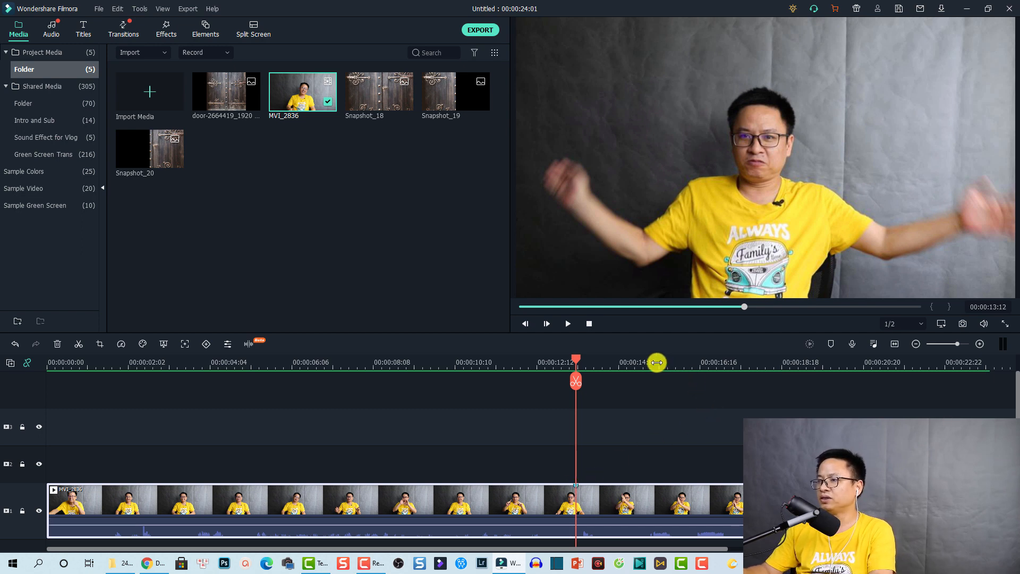
Step: Place Snapshot_19 on the second video track, starting at 00:00:13:12 where the arms are outstretched
drag(657, 363, 746, 375)
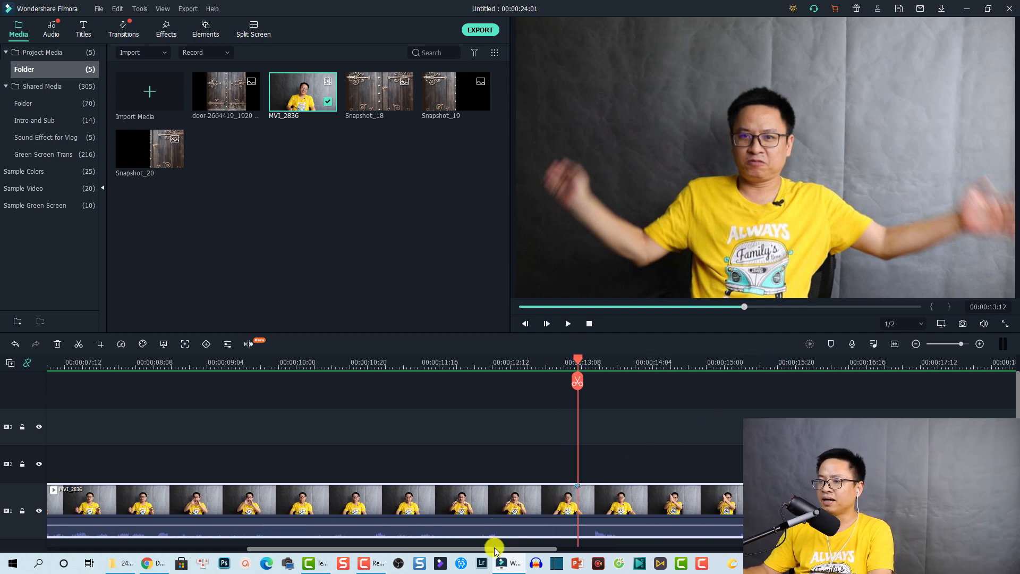
drag(494, 549, 574, 549)
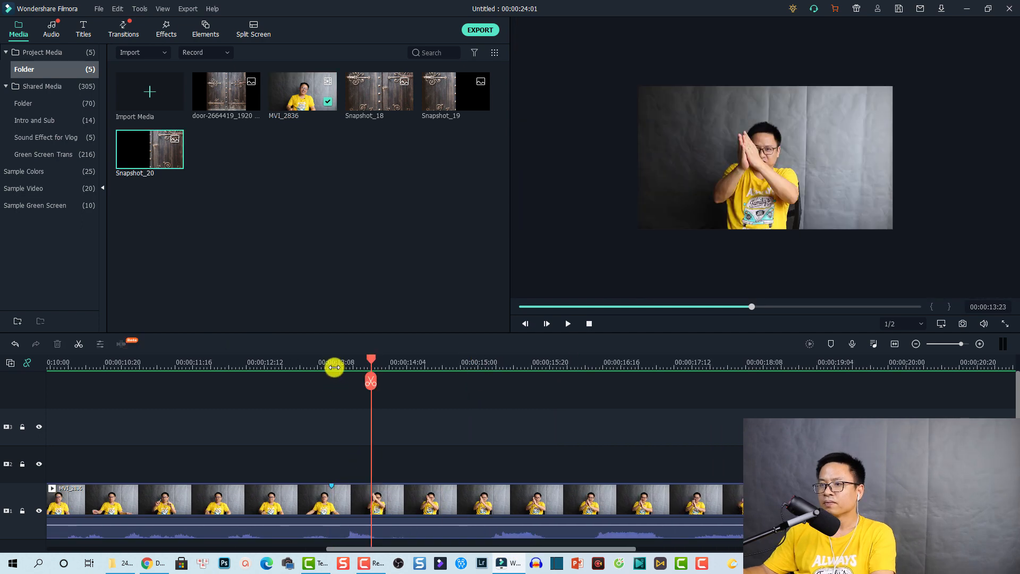
click(333, 365)
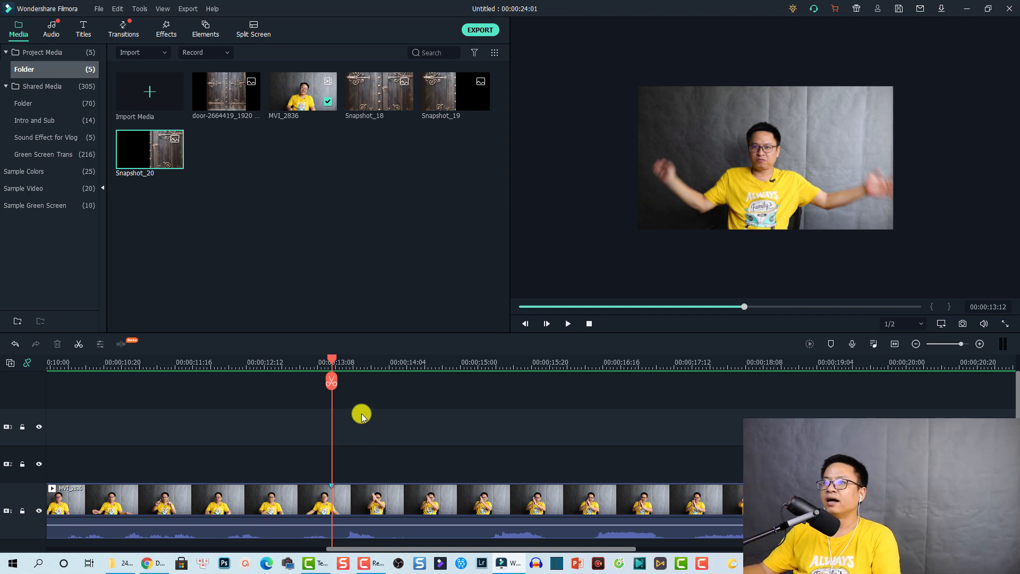
drag(440, 107, 333, 460)
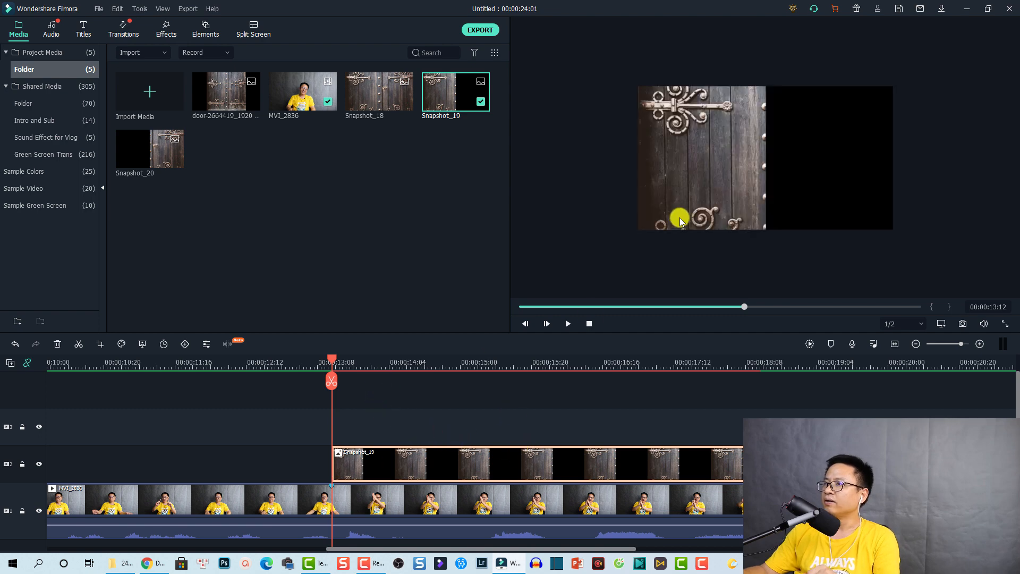
Step: Move Snapshot_19 left in the preview until its right edge meets the left edge of the footage
click(733, 202)
drag(661, 200, 629, 201)
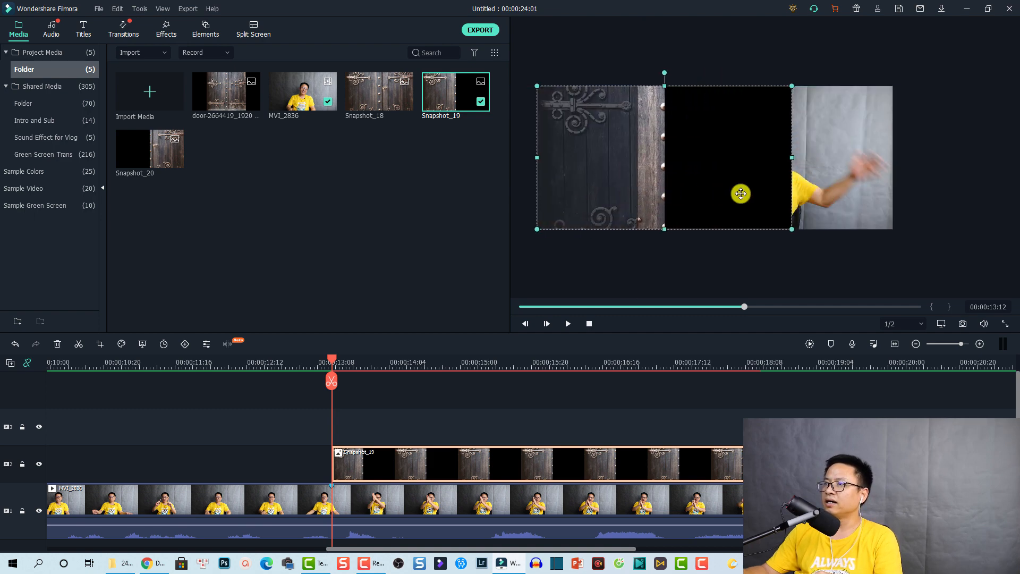
drag(740, 194, 590, 189)
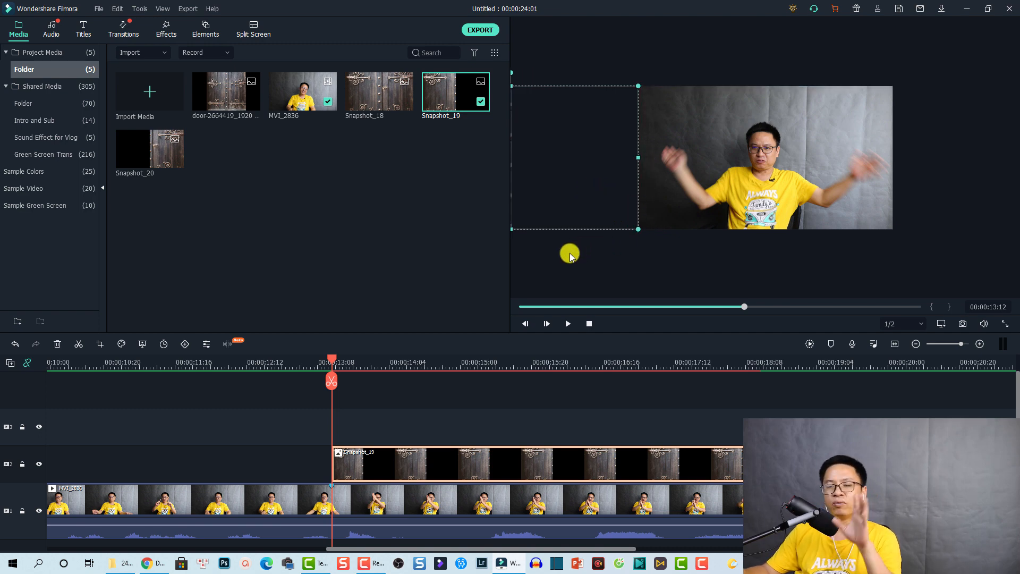
Step: Animate Snapshot_19 with a keyframe at its start and another at the joined-hands moment with X position 480
click(185, 344)
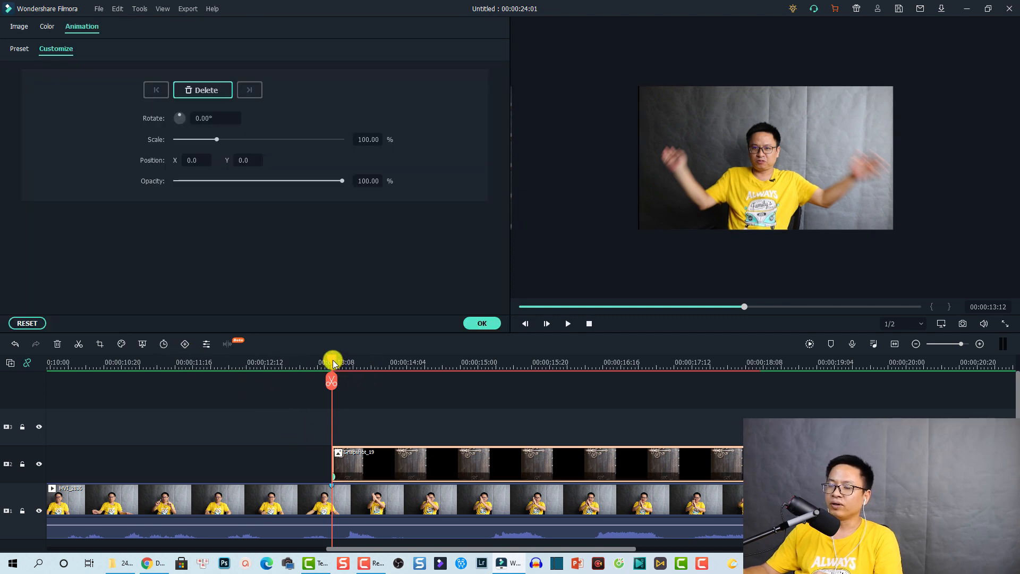
drag(333, 360, 362, 366)
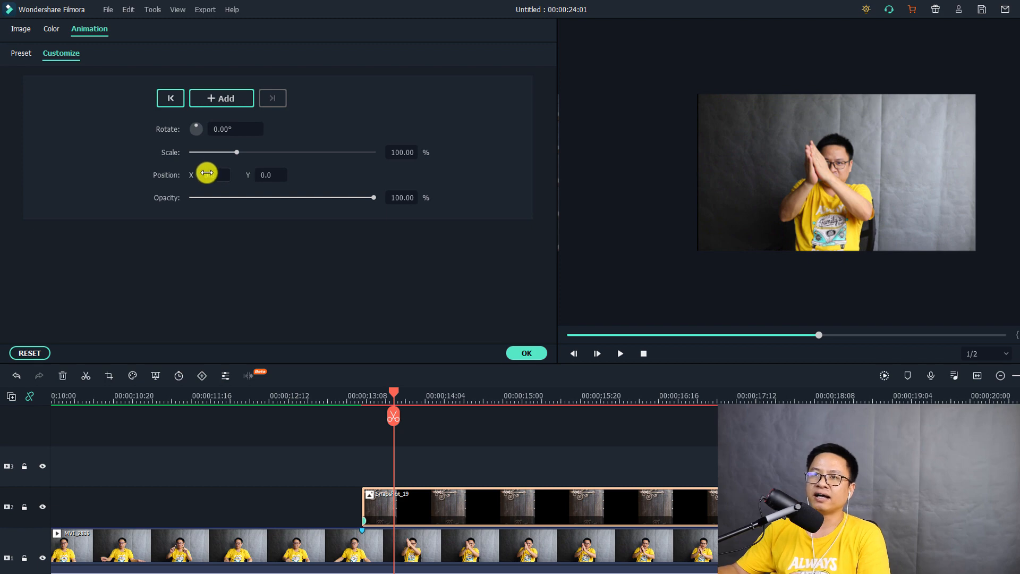
mouse_move(206, 173)
mouse_down()
mouse_move(597, 310)
mouse_move(558, 301)
mouse_move(579, 313)
mouse_up()
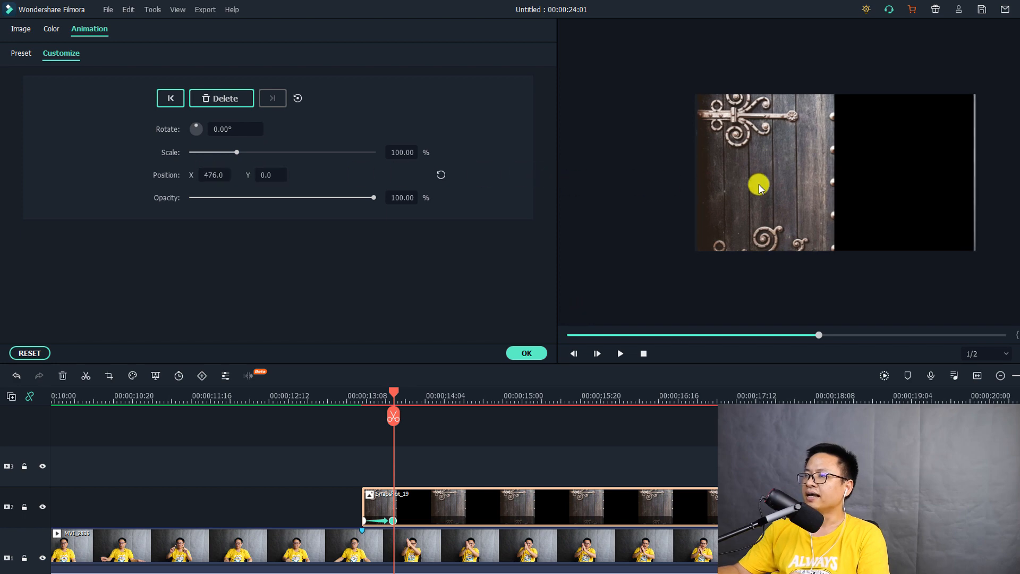
drag(759, 187, 783, 182)
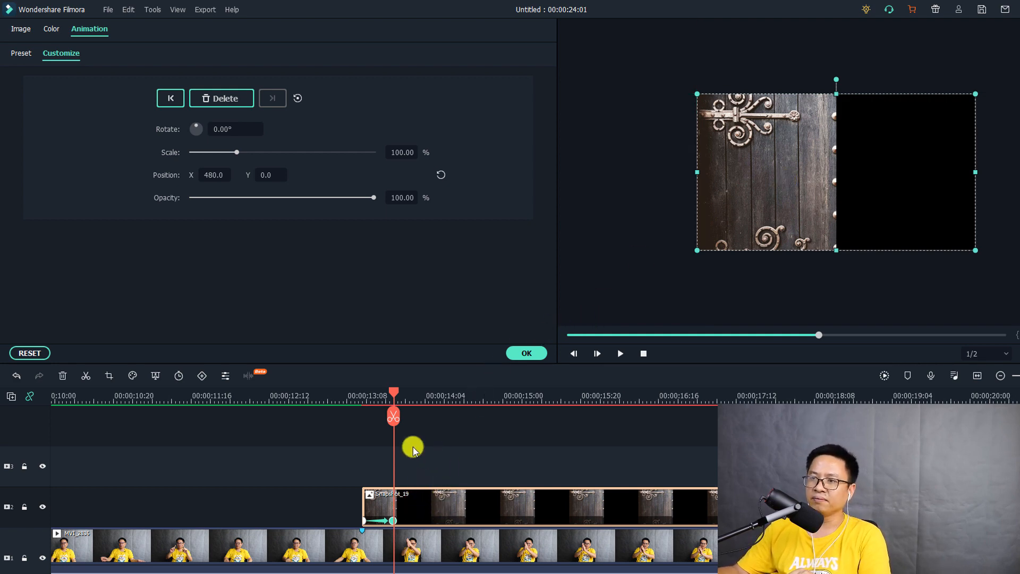
Step: Play back the left door half sliding in and apply its animation settings
click(319, 396)
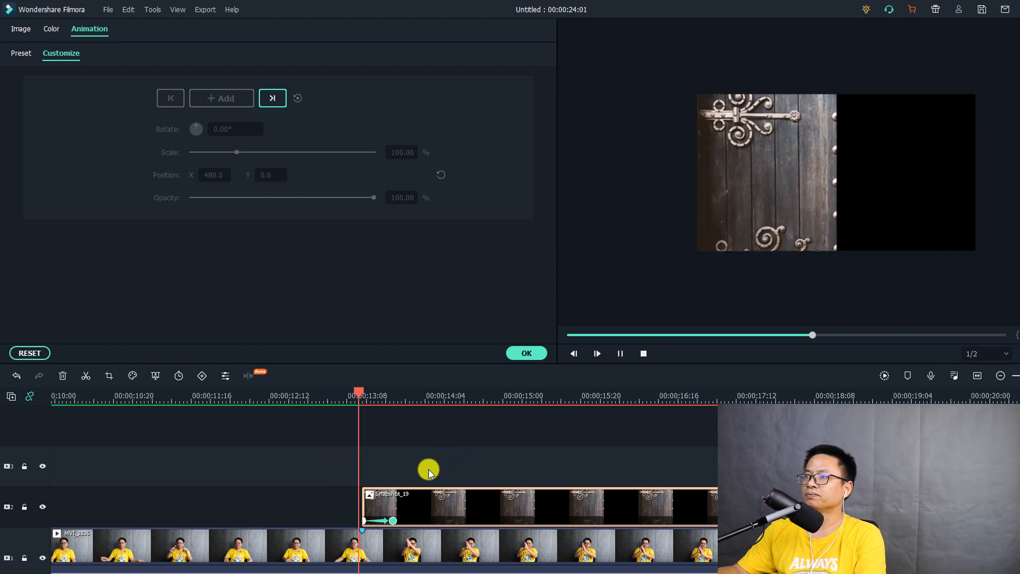
key(space)
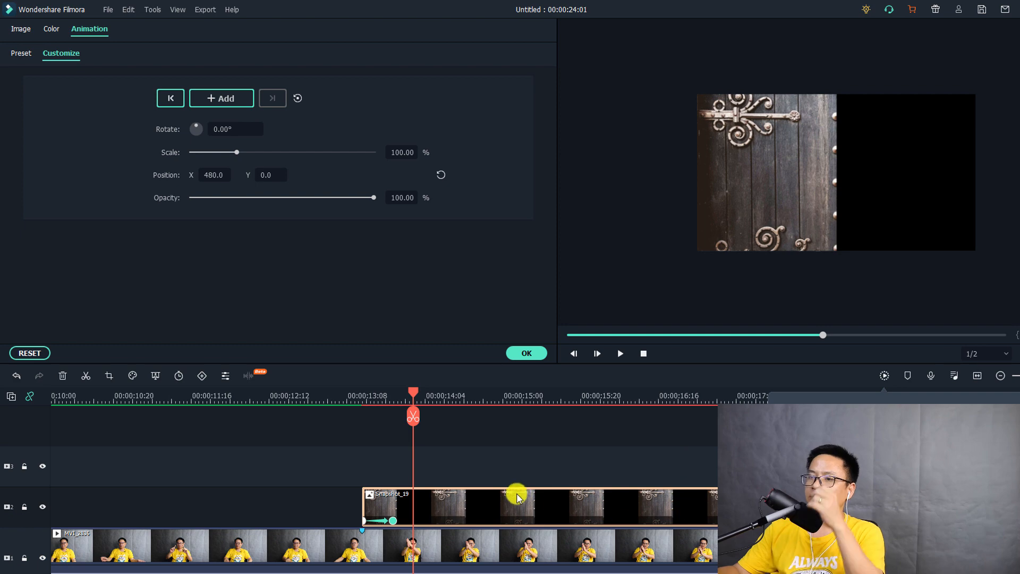
click(339, 399)
click(526, 354)
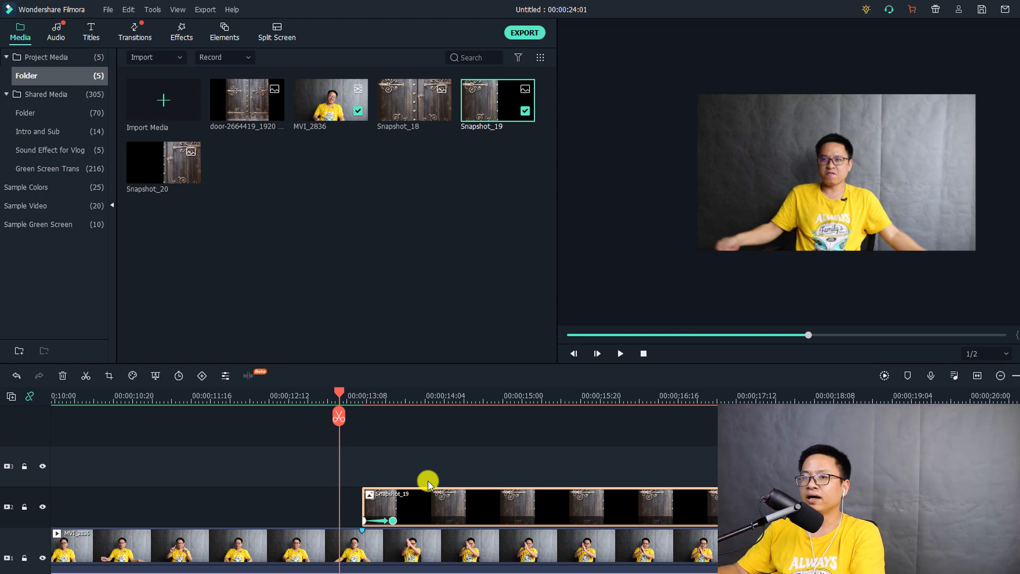
Step: Place Snapshot_20 on the third video track aligned with Snapshot_19, lock the second track, and move Snapshot_20 off the frame's right side
drag(175, 180, 373, 467)
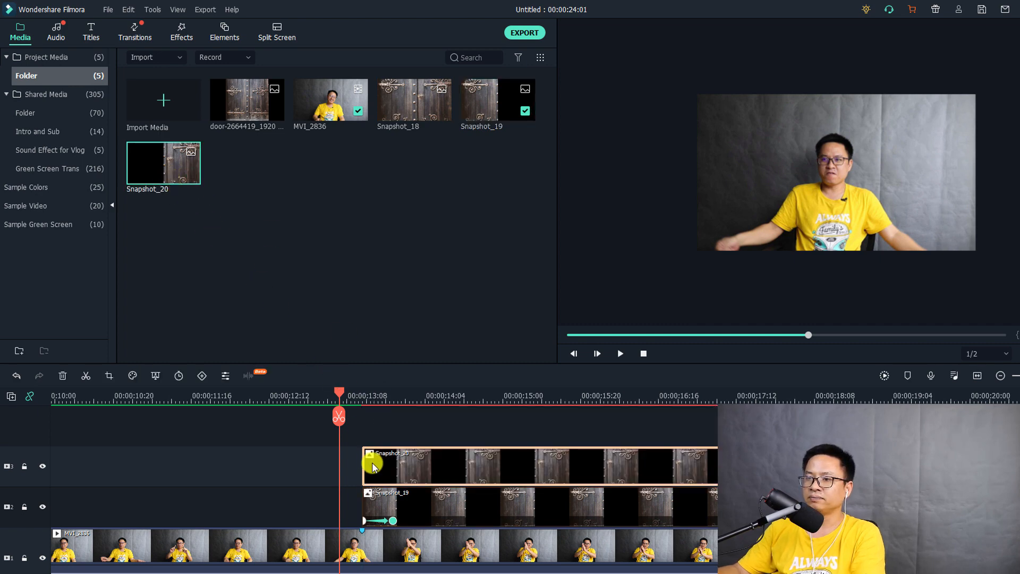
click(388, 399)
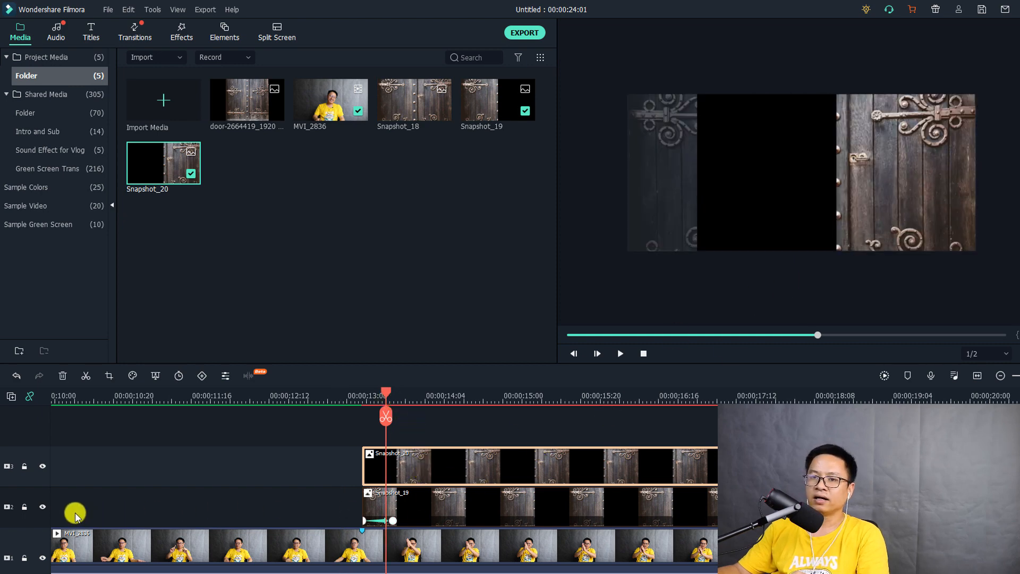
click(24, 507)
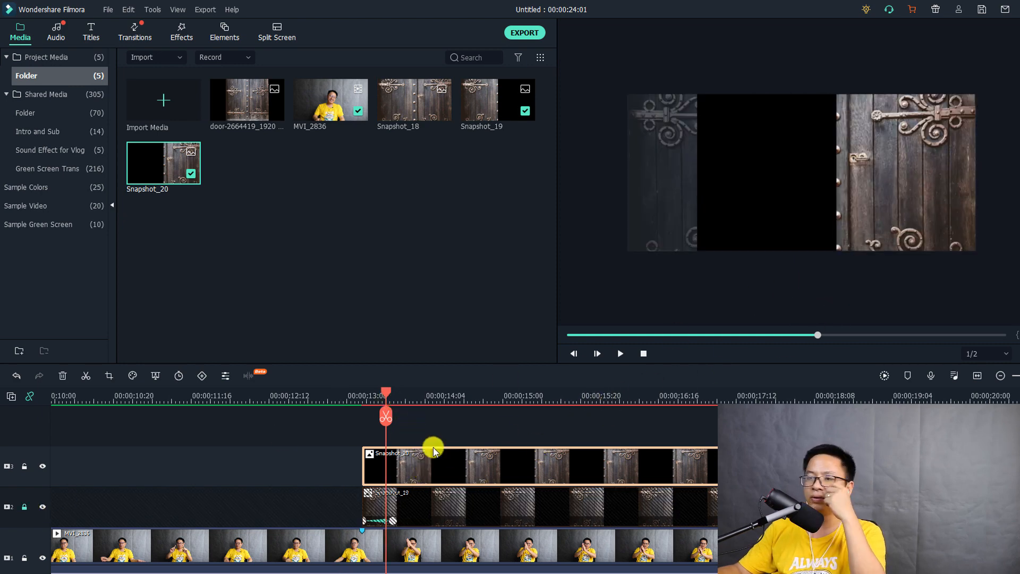
click(853, 199)
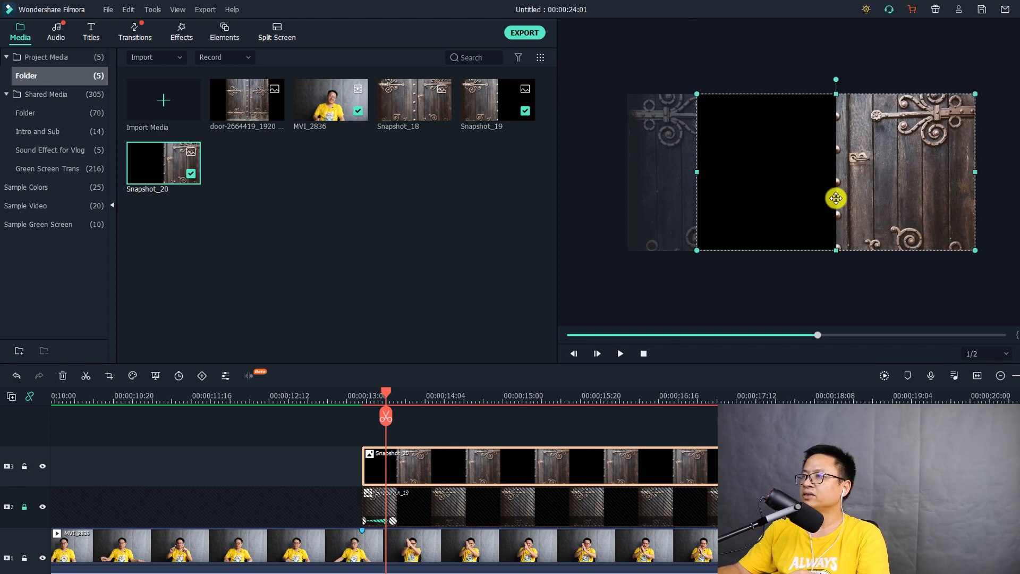
drag(836, 198, 1019, 202)
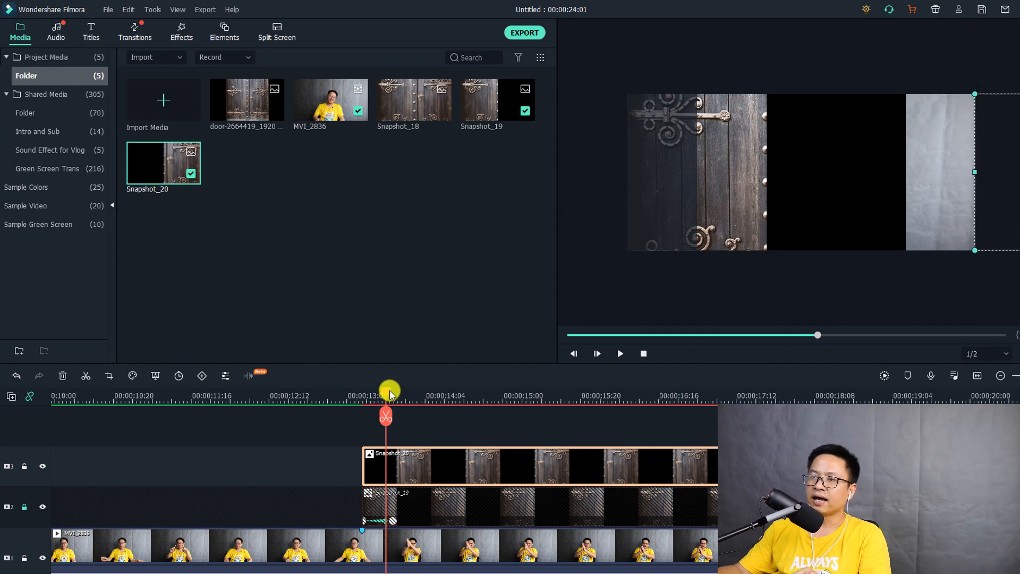
Step: Animate Snapshot_20 with a keyframe at its start and another at the joined-hands moment with X position -479
drag(390, 393, 362, 396)
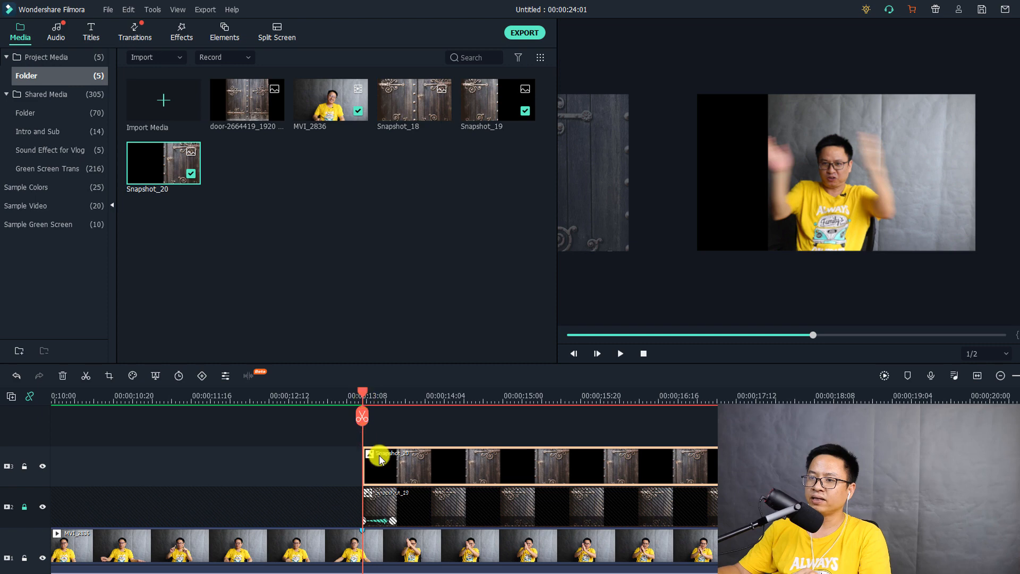
click(202, 376)
drag(367, 393, 394, 396)
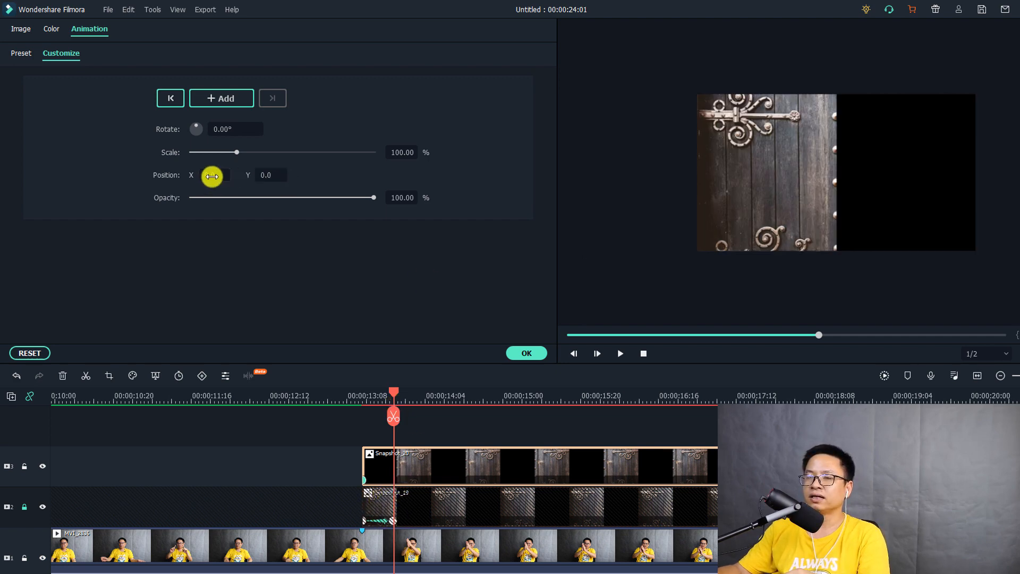
drag(211, 176, 554, 302)
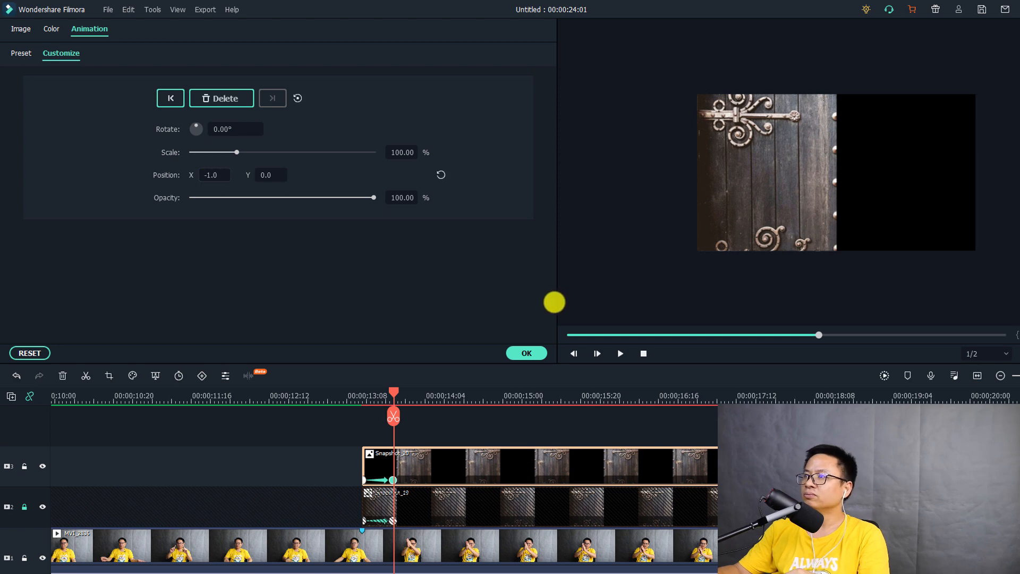
mouse_move(537, 302)
mouse_down()
mouse_move(557, 303)
mouse_move(518, 299)
mouse_up()
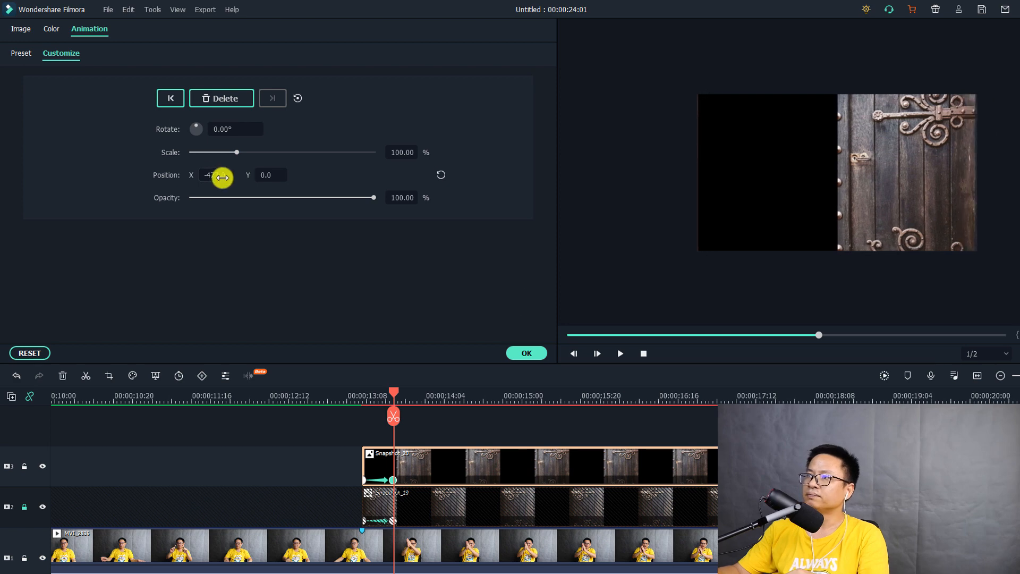
click(783, 182)
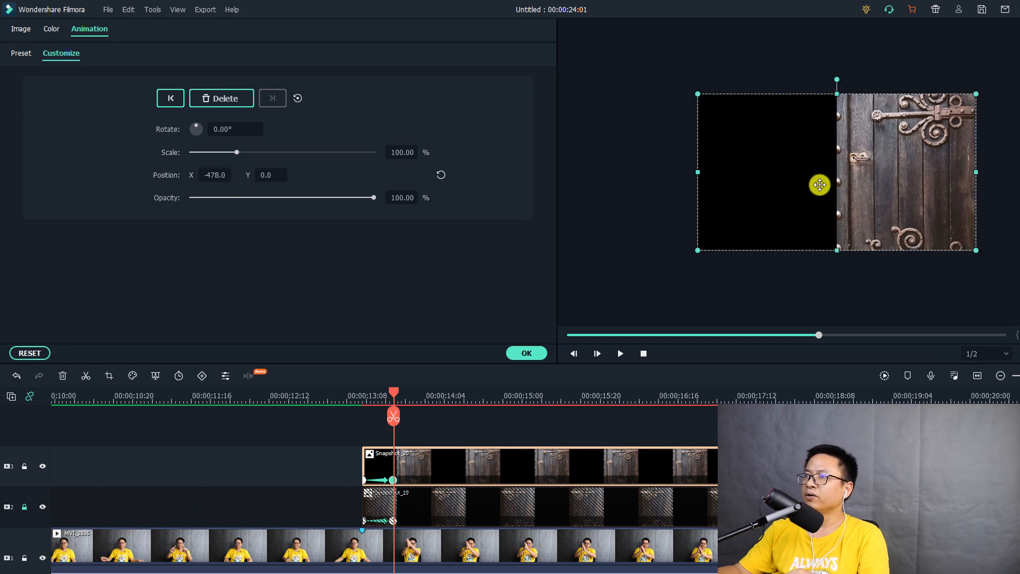
drag(820, 184, 818, 185)
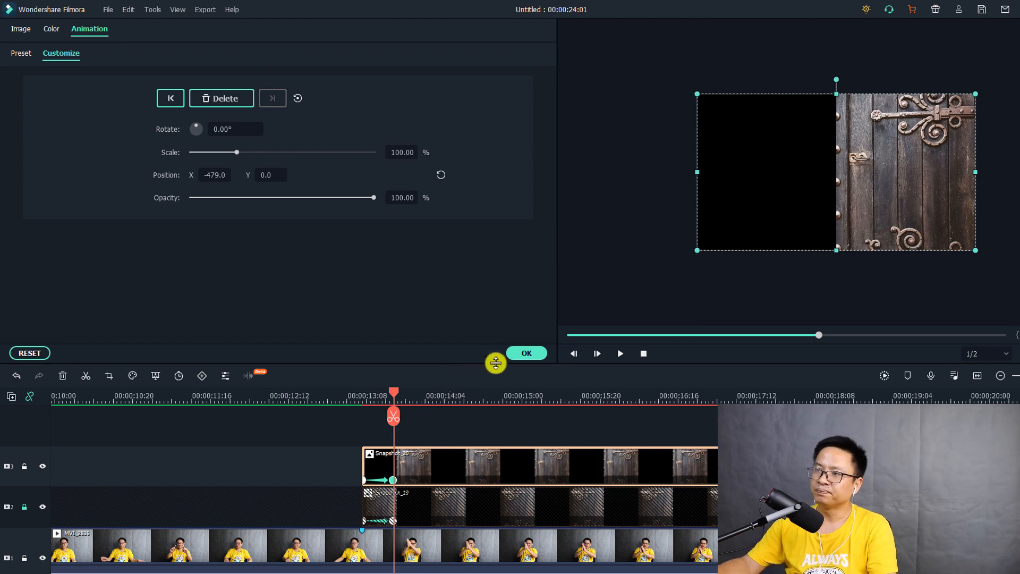
click(514, 353)
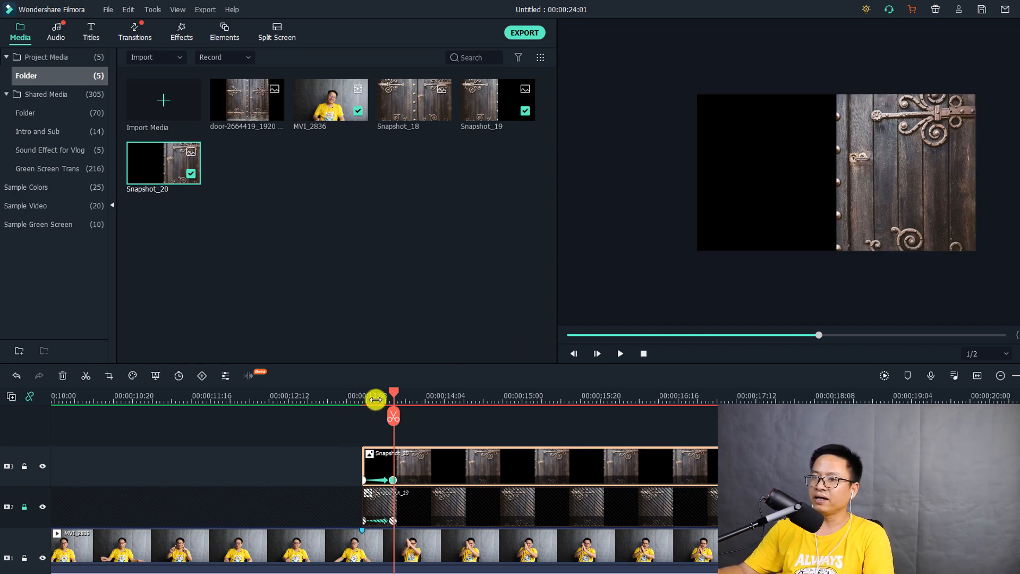
Step: Enable Chroma Key on Snapshot_20 partway through its slide and sample its black half as the key color
click(375, 399)
double_click(397, 457)
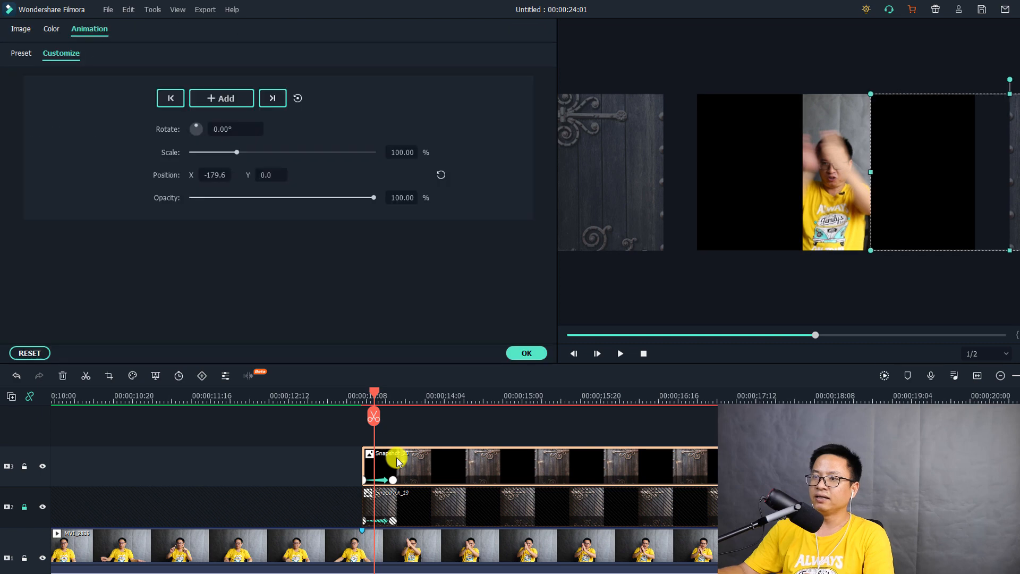
click(155, 376)
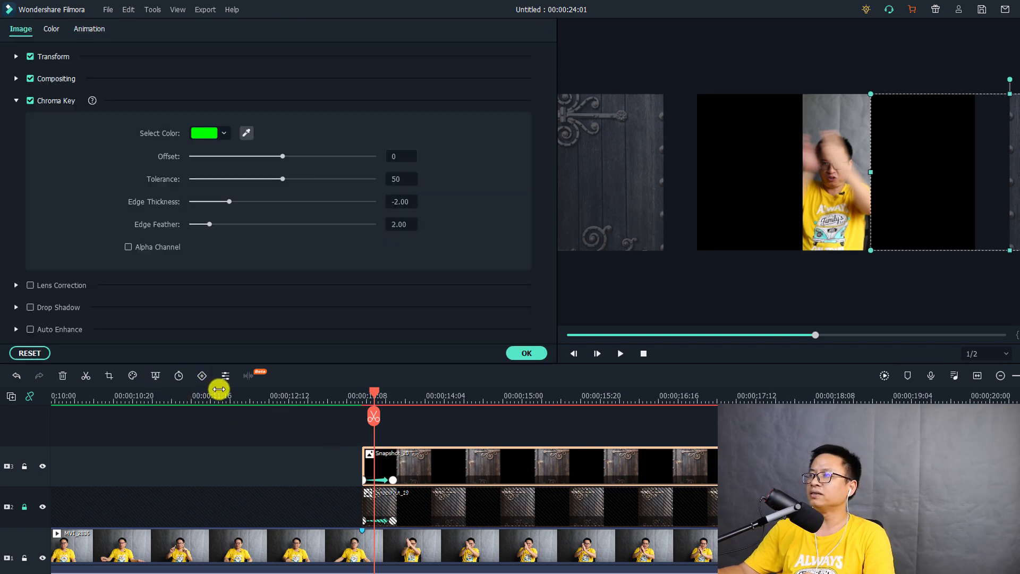
click(247, 134)
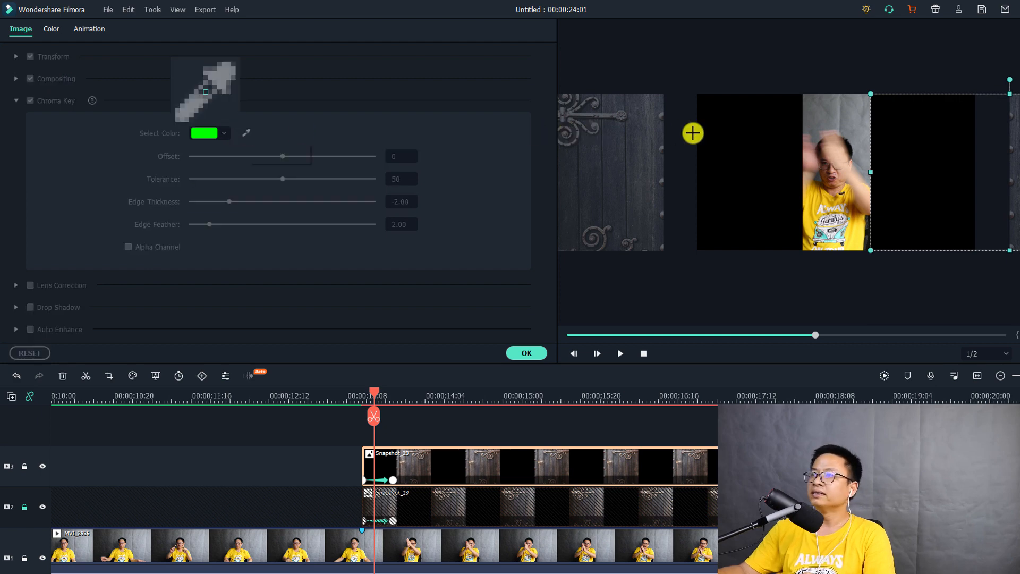
click(925, 187)
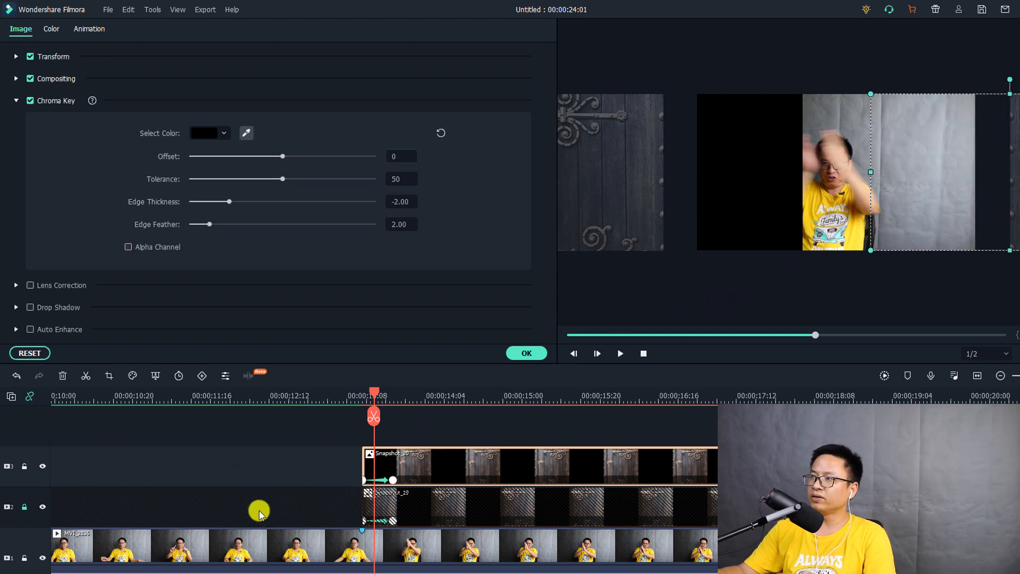
Step: Lock and hide the third video track, and unlock the second track holding Snapshot_19
click(24, 467)
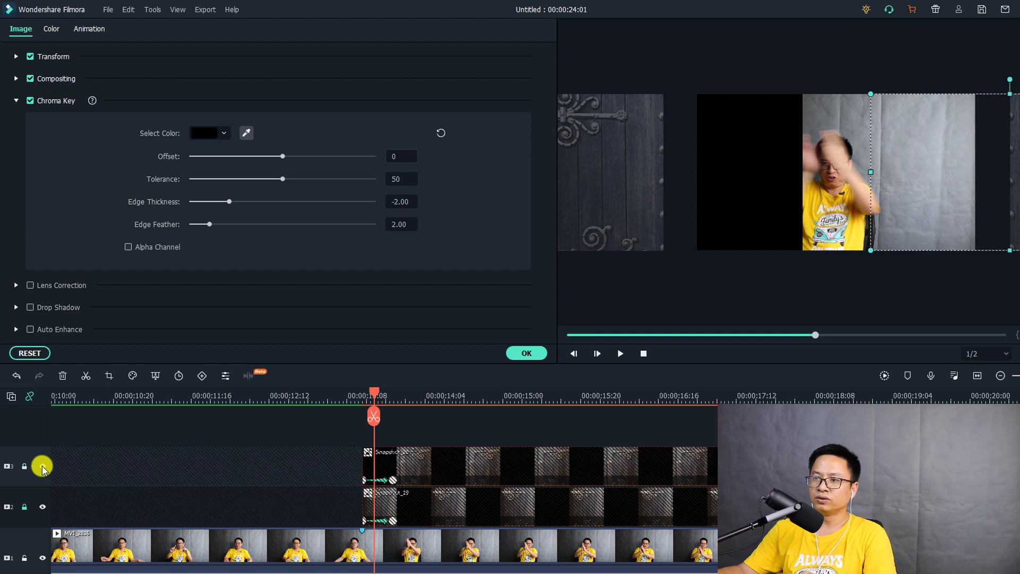
click(43, 467)
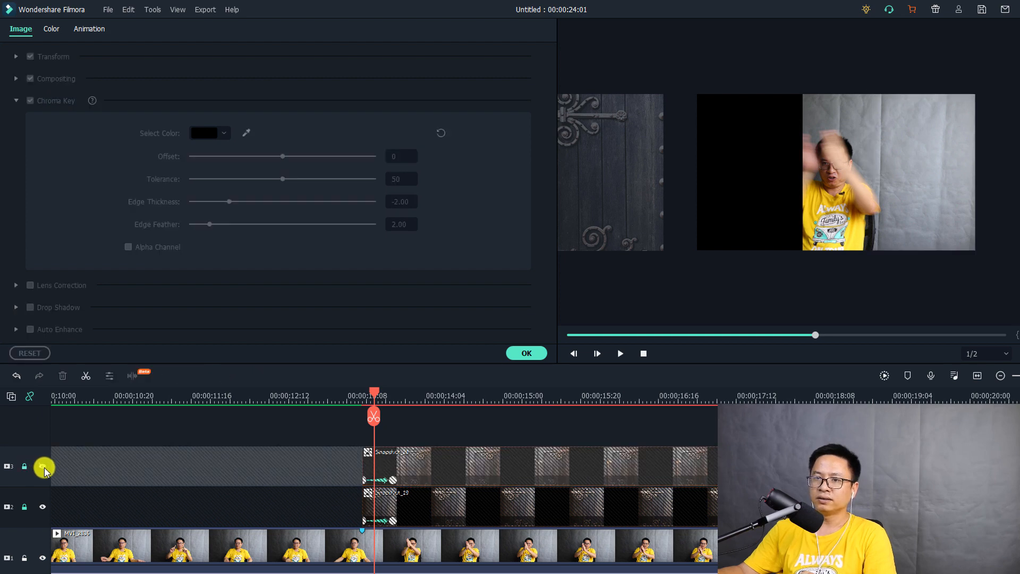
click(24, 507)
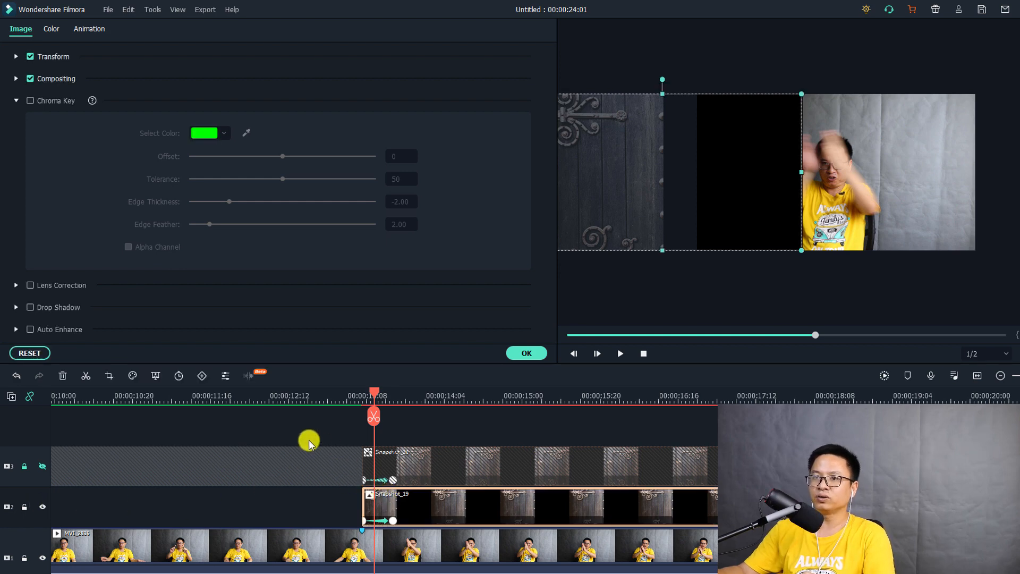
Step: Enable Chroma Key on Snapshot_19 and sample its black half as the key color
click(29, 101)
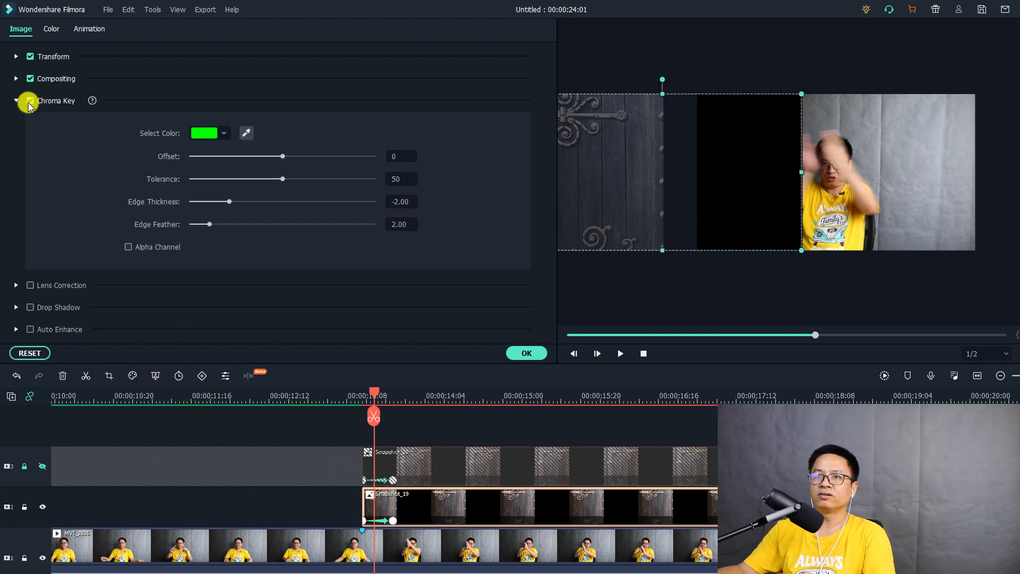
click(246, 134)
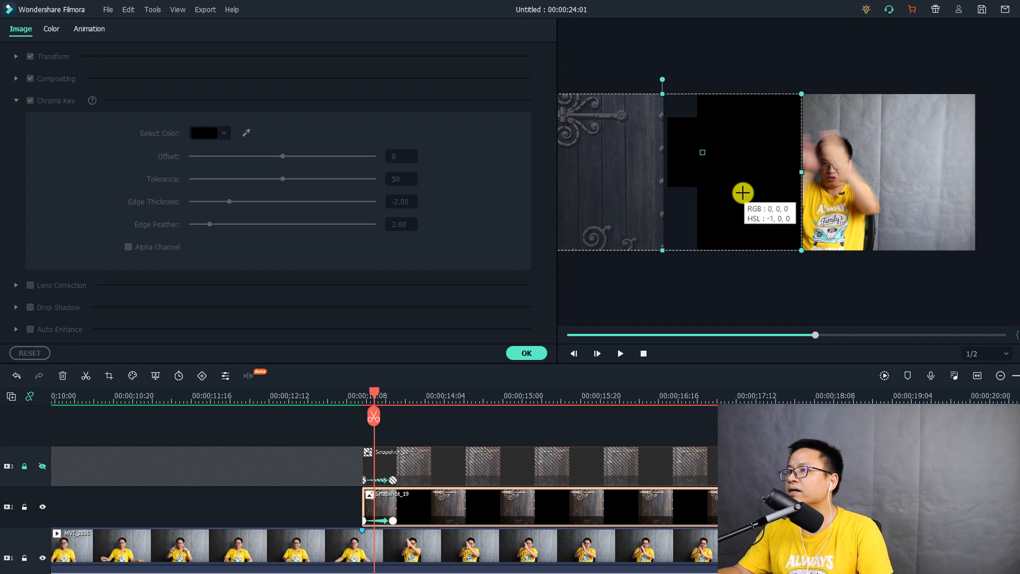
click(743, 192)
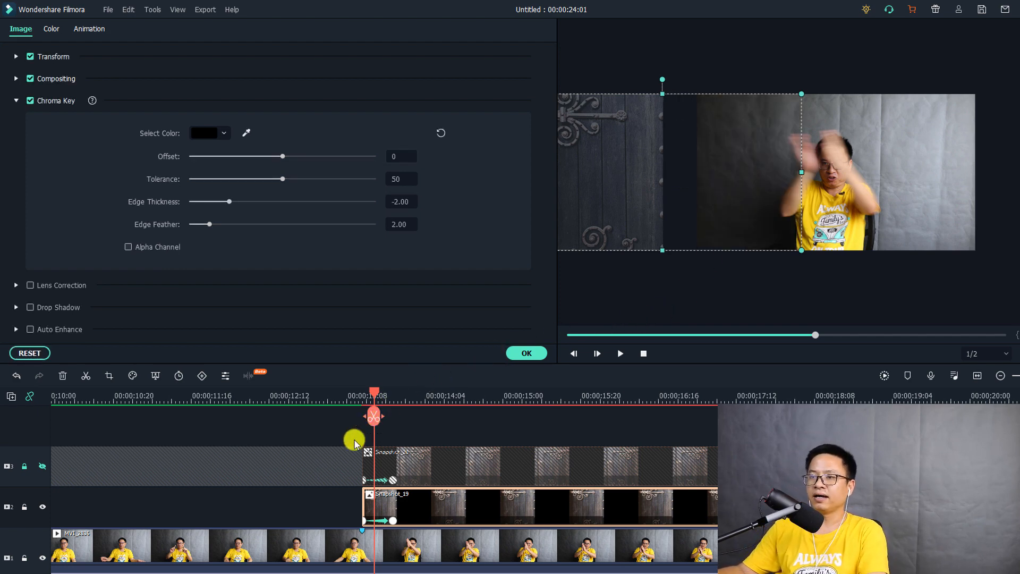
Step: Unhide the third video track and play back the section where both door halves close over the footage
click(43, 468)
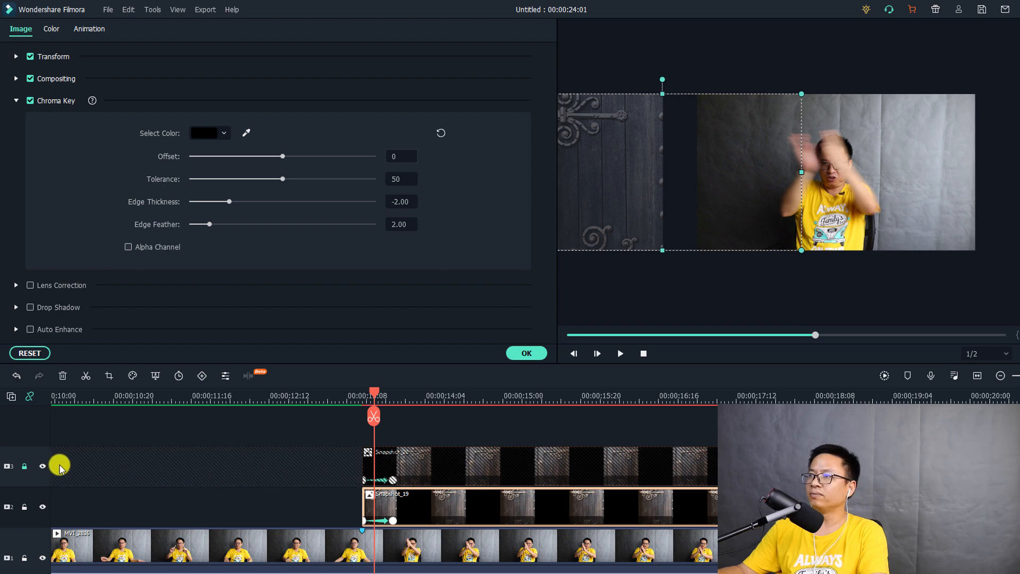
click(243, 394)
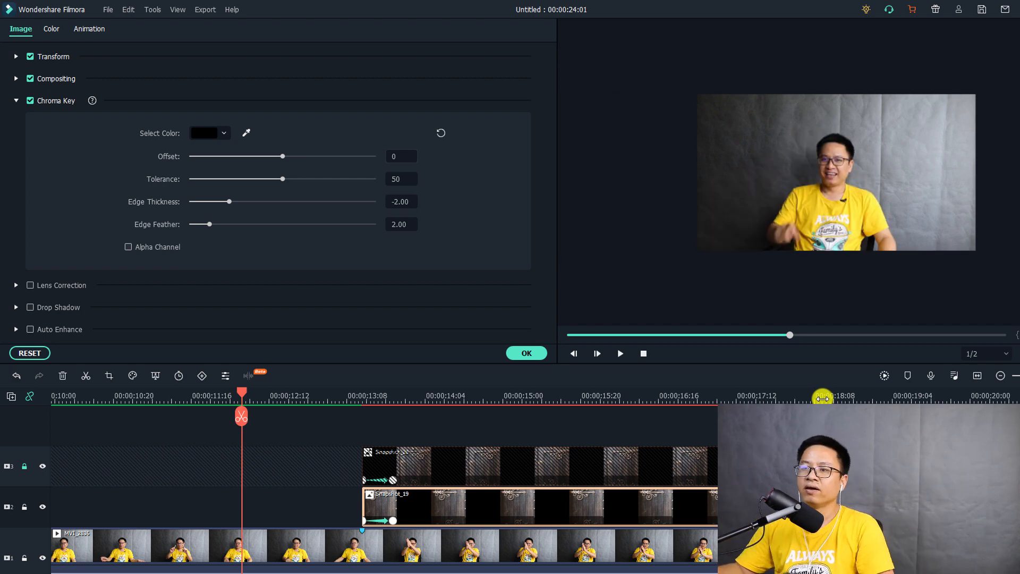
click(298, 412)
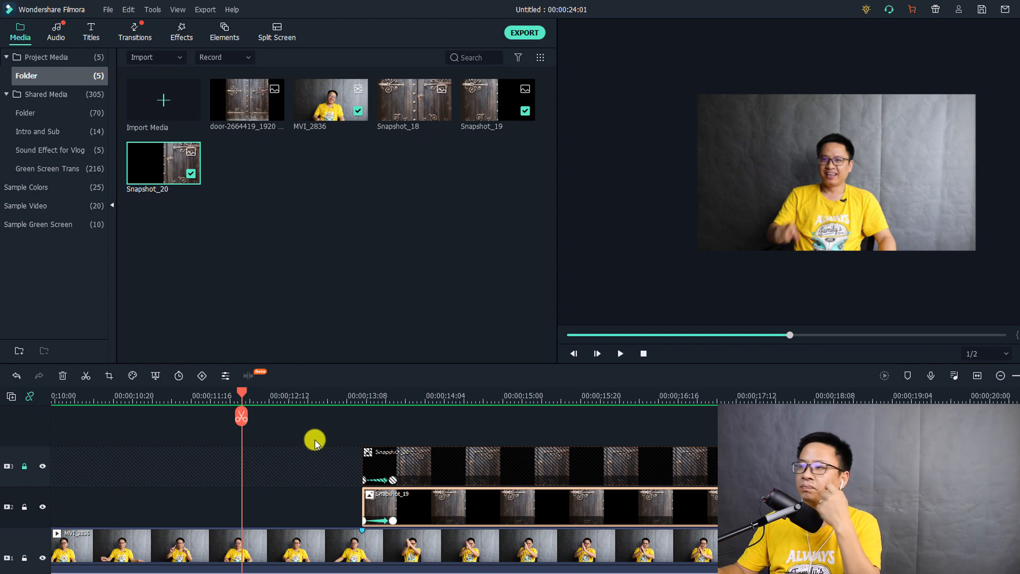
click(283, 399)
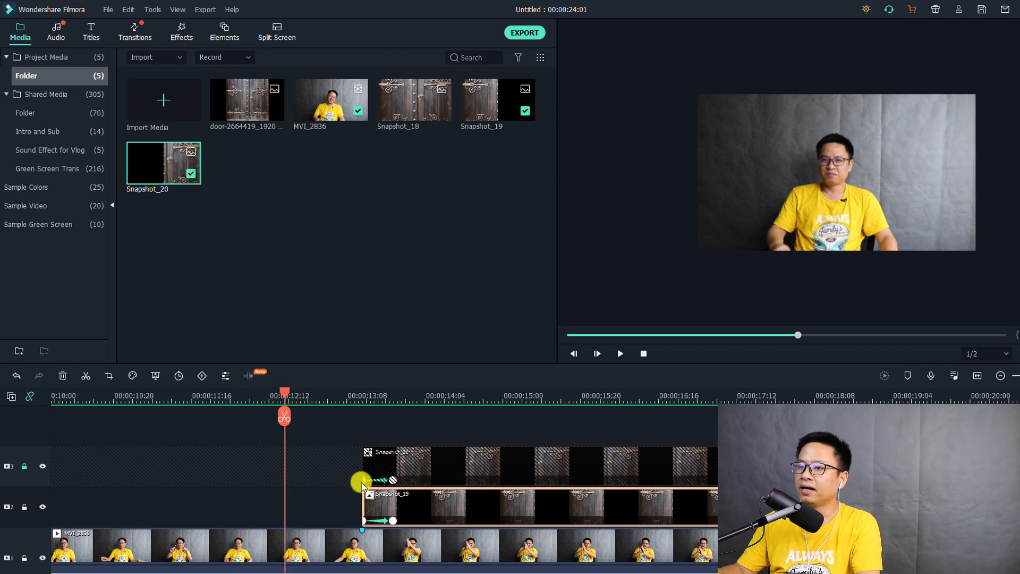
key(space)
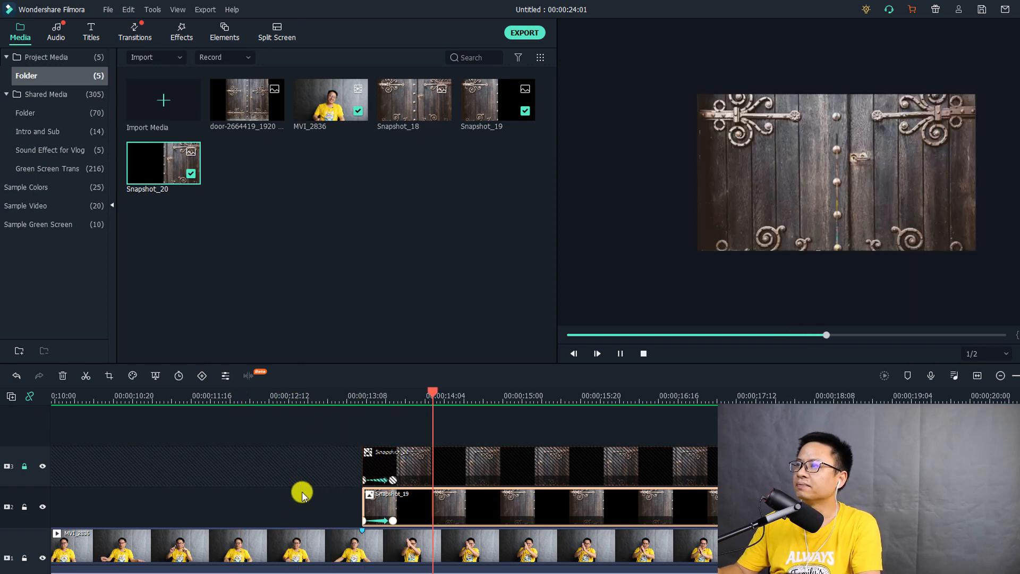
key(space)
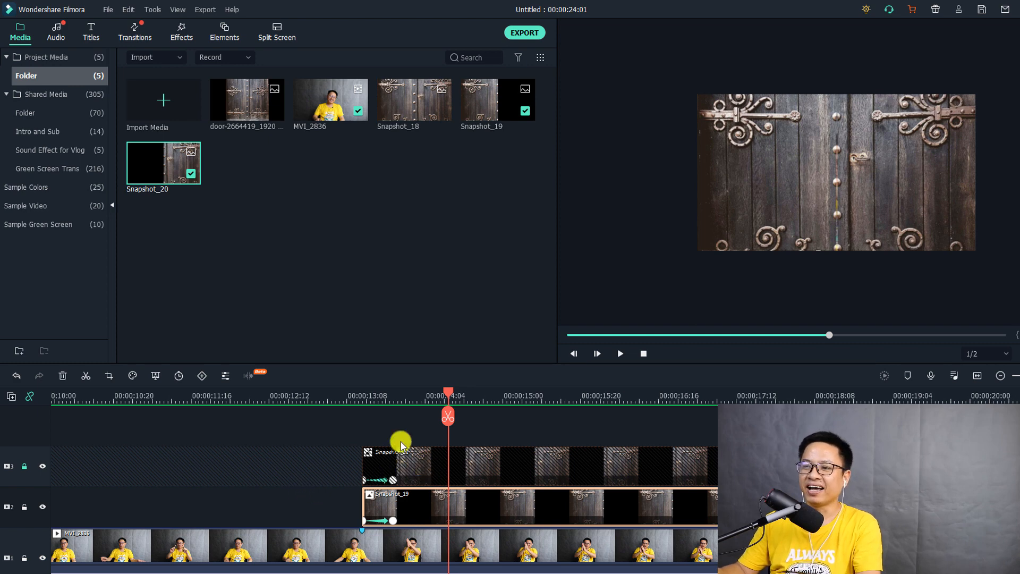
click(247, 396)
key(space)
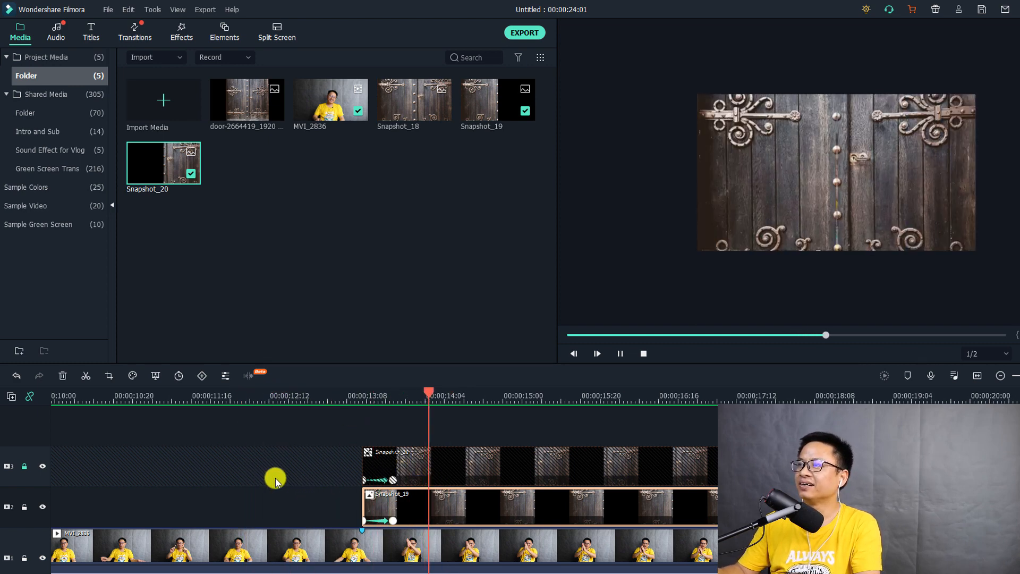
key(space)
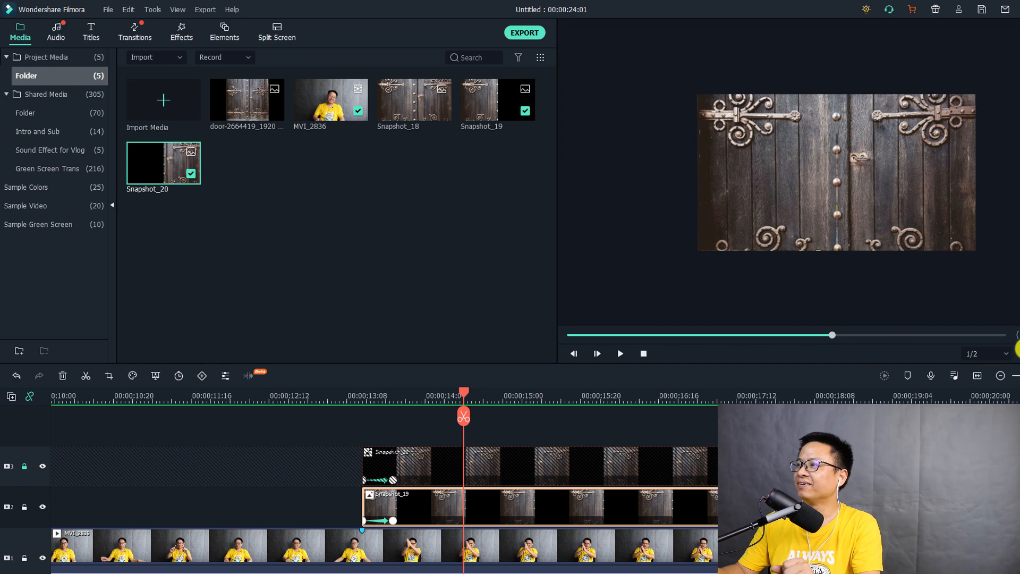
Step: Enlarge the preview's zoom level so the picture fills the viewer, and replay the door-closing section
right_click(847, 167)
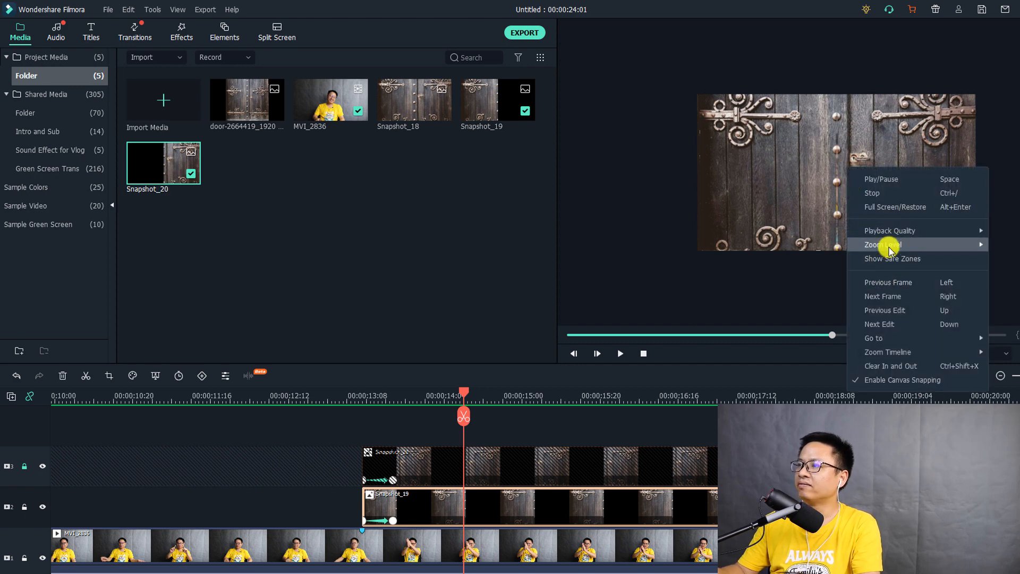
click(774, 247)
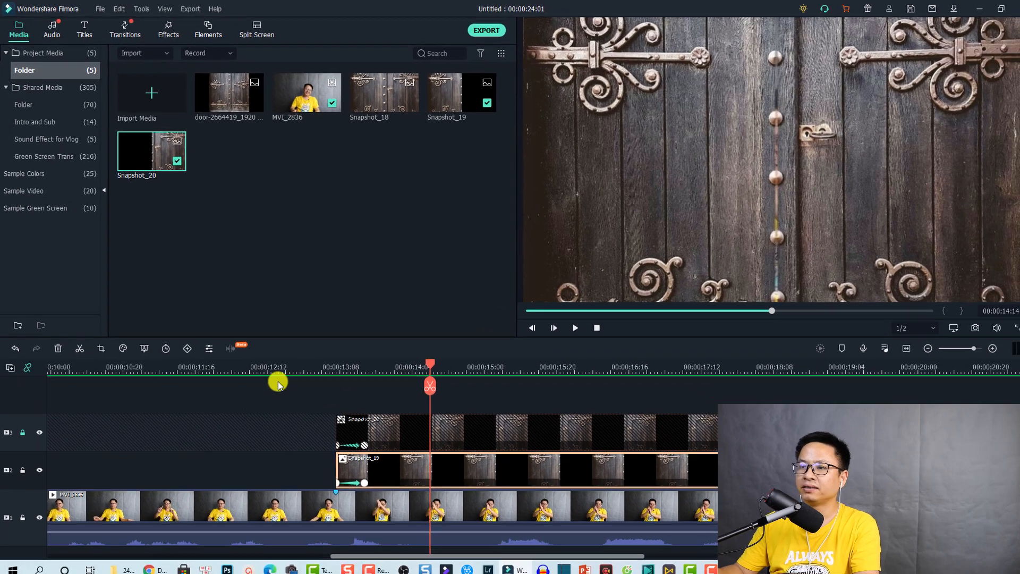
click(241, 398)
key(space)
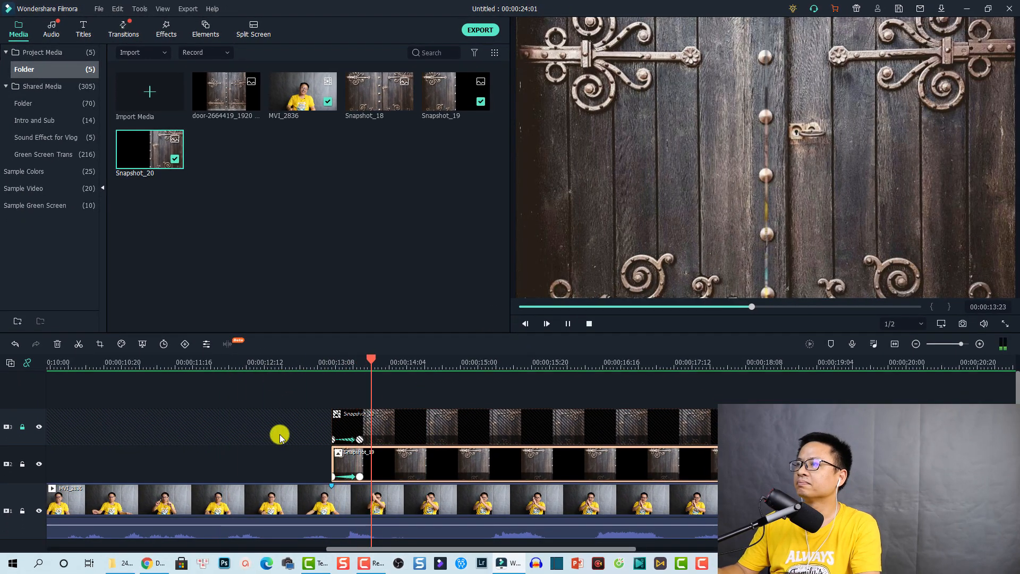
key(space)
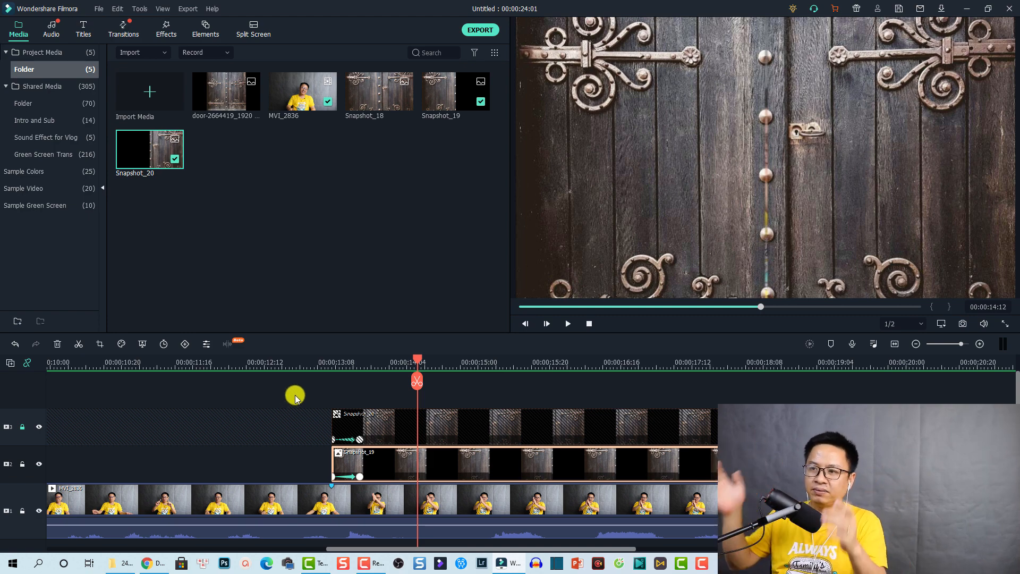
Step: Unlock the third video track, and move the closing keyframes of Snapshot_20 and Snapshot_19 slightly earlier
click(22, 428)
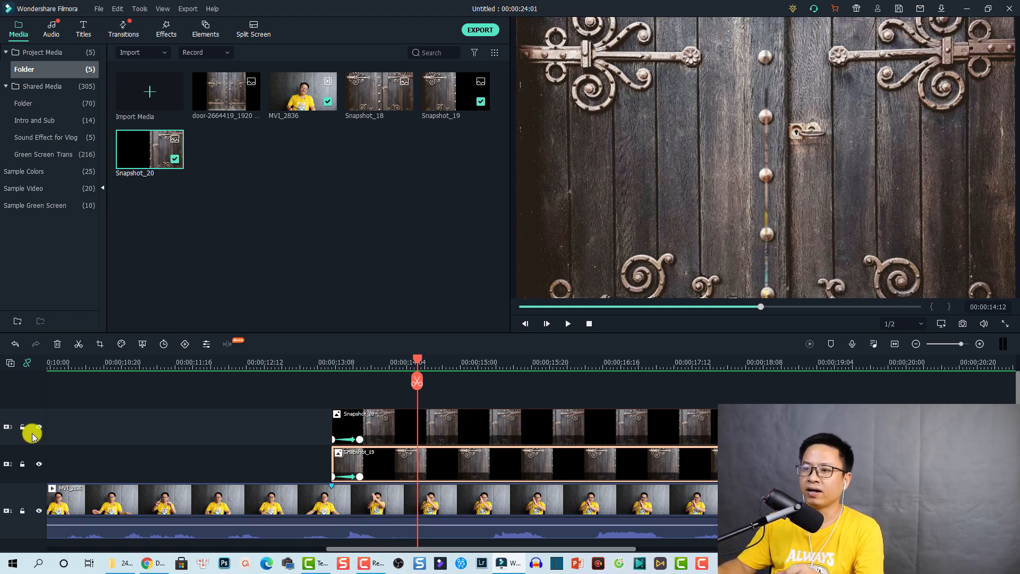
click(360, 441)
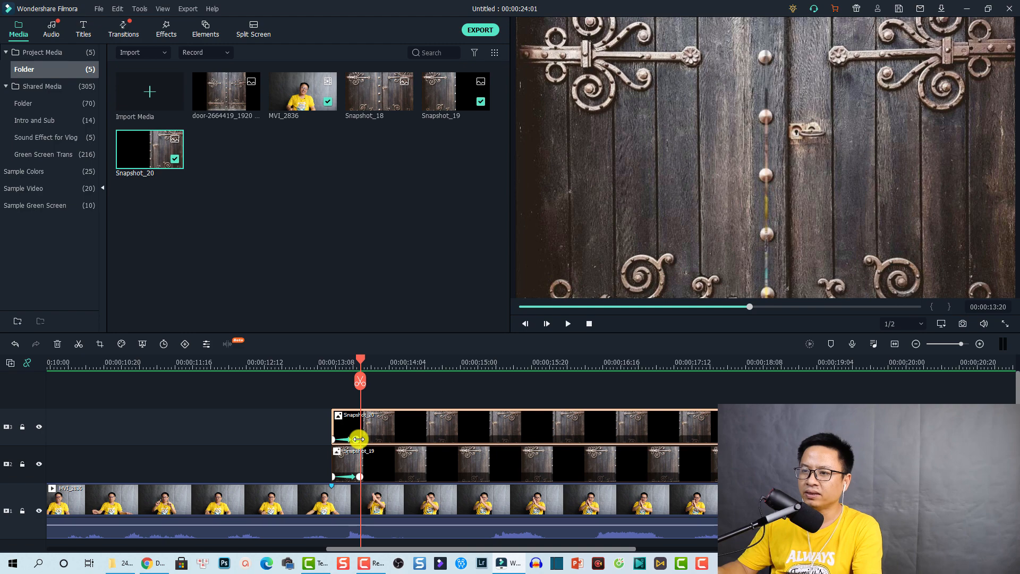
click(358, 477)
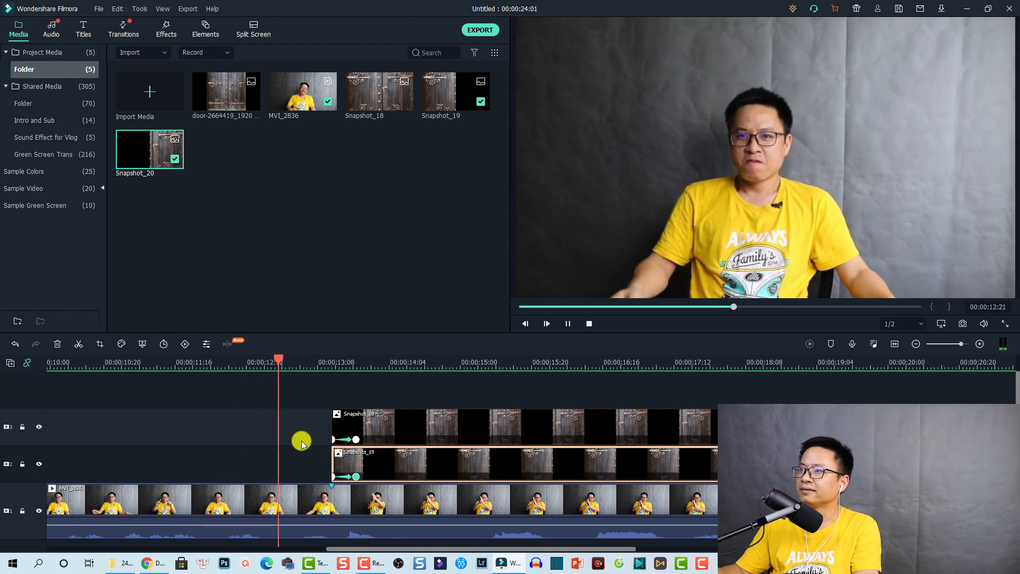
key(space)
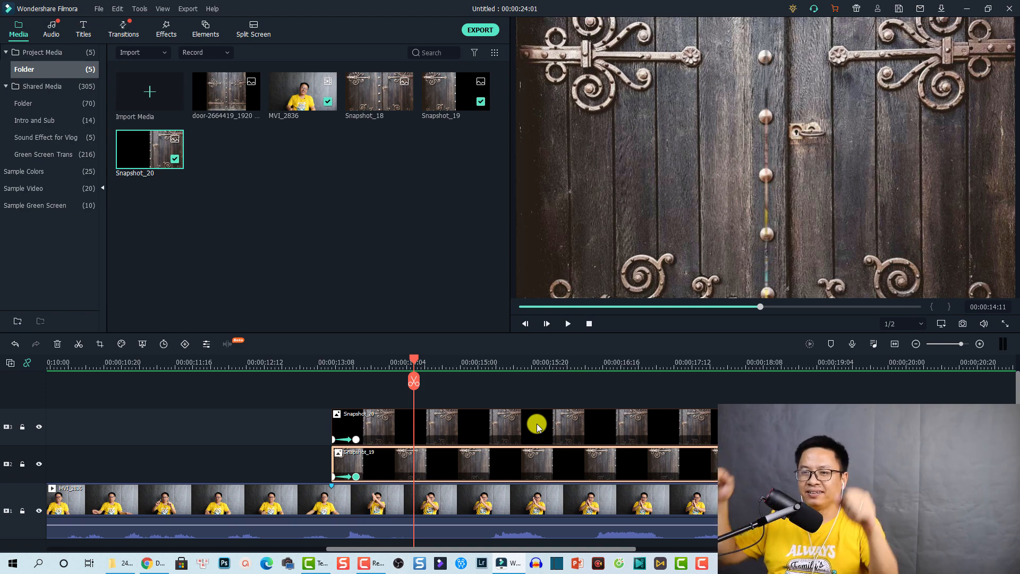
Step: Place the playhead at 00:00:18:09, where the hands are about to open, and extend both door snapshots to about 00:00:18:21
click(714, 363)
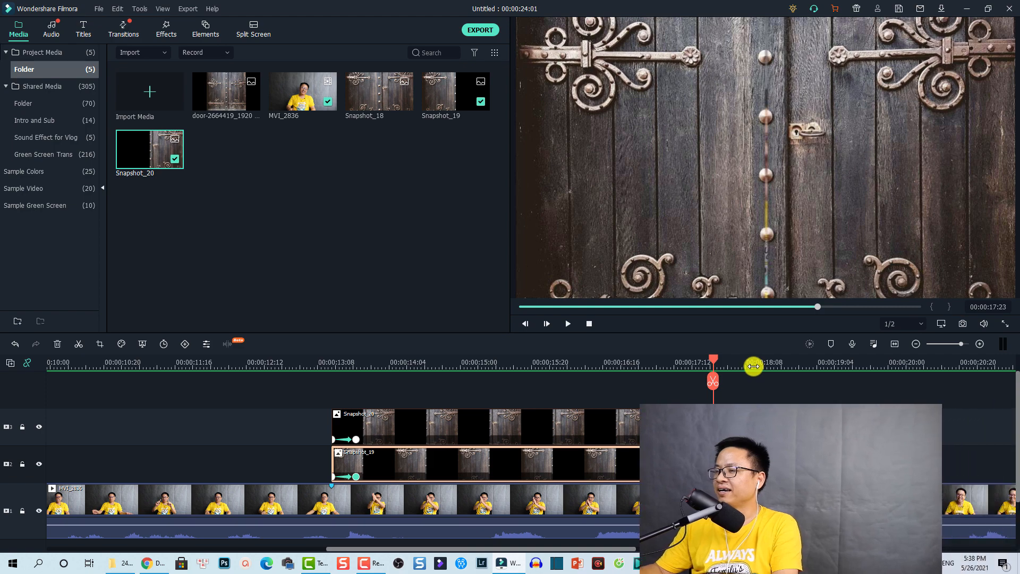
click(753, 365)
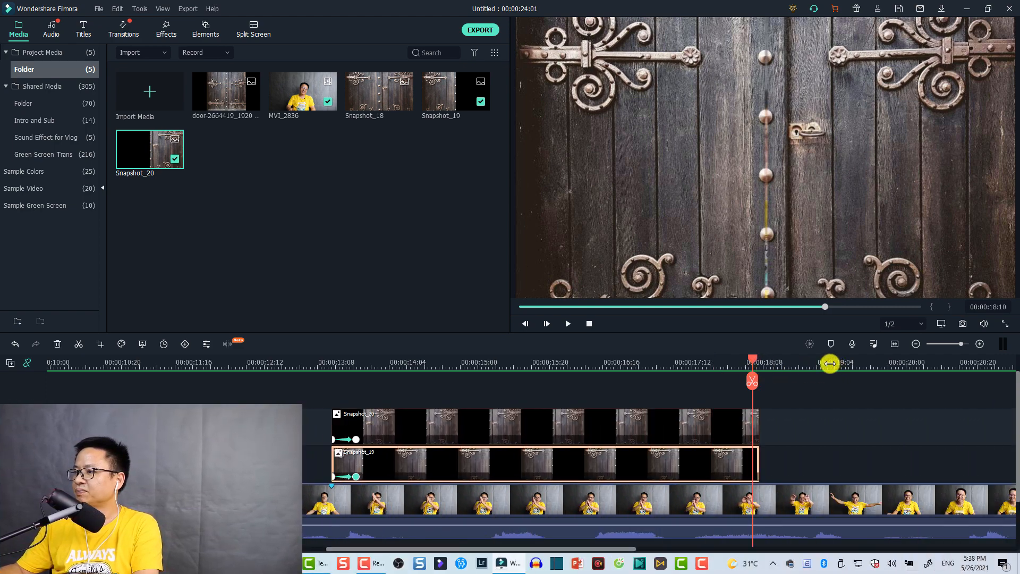
click(792, 366)
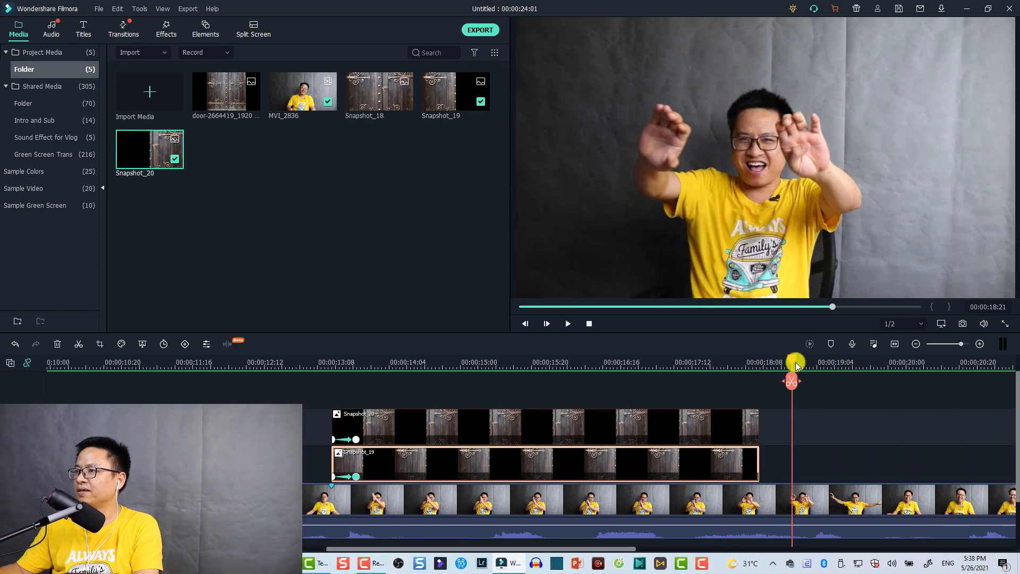
click(754, 362)
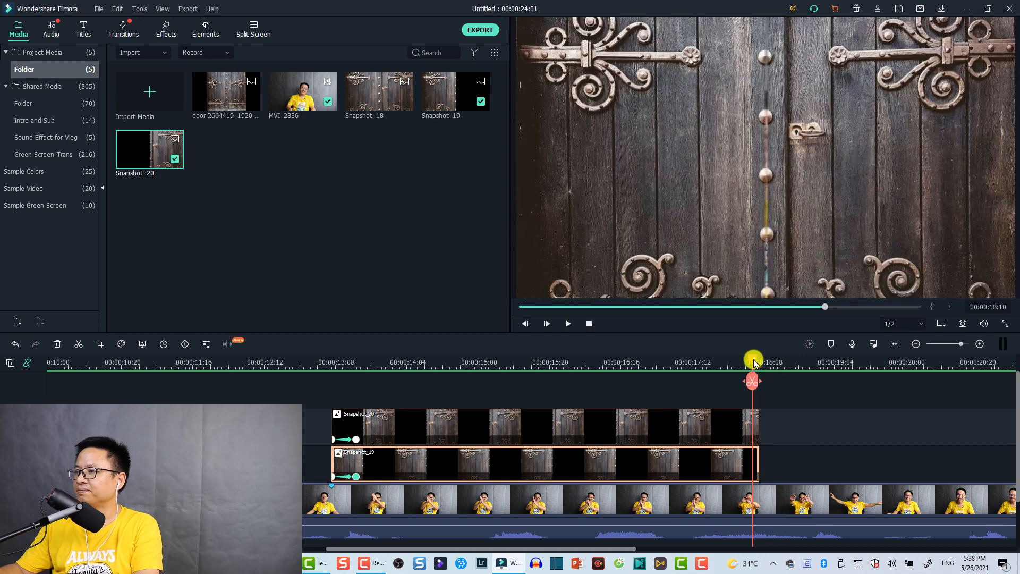
drag(753, 360, 751, 361)
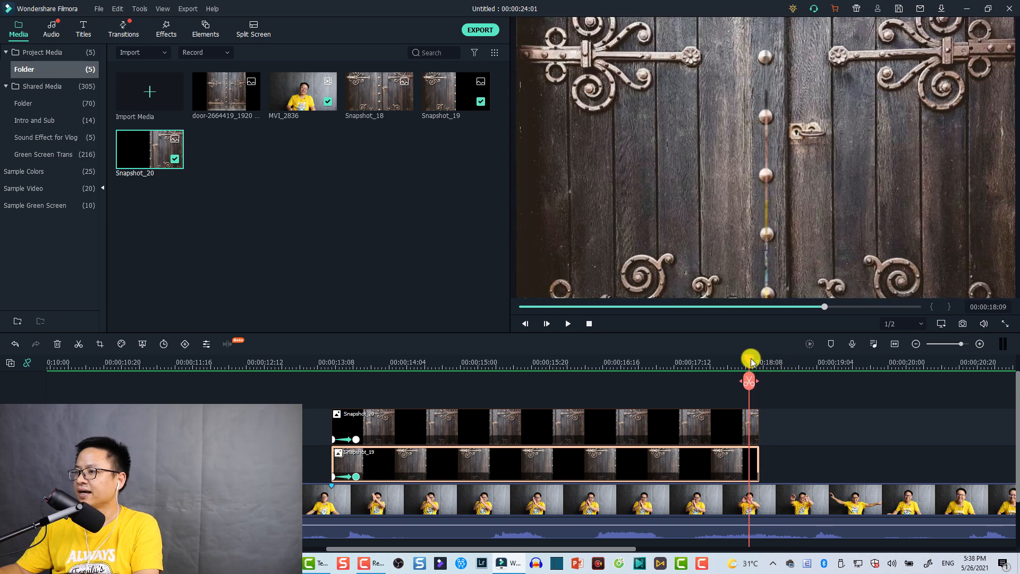
ctrl+click(743, 428)
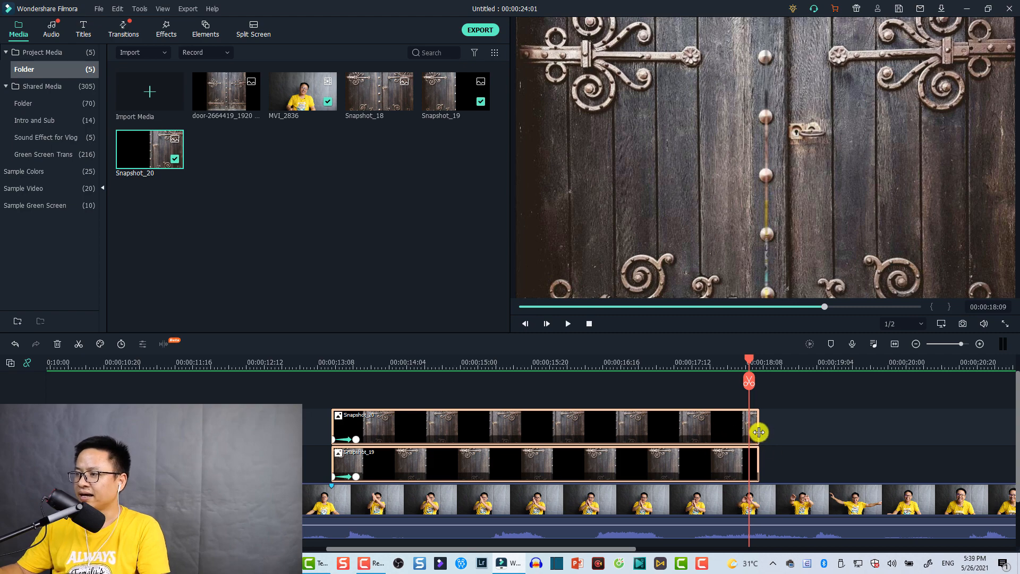
drag(759, 432, 794, 436)
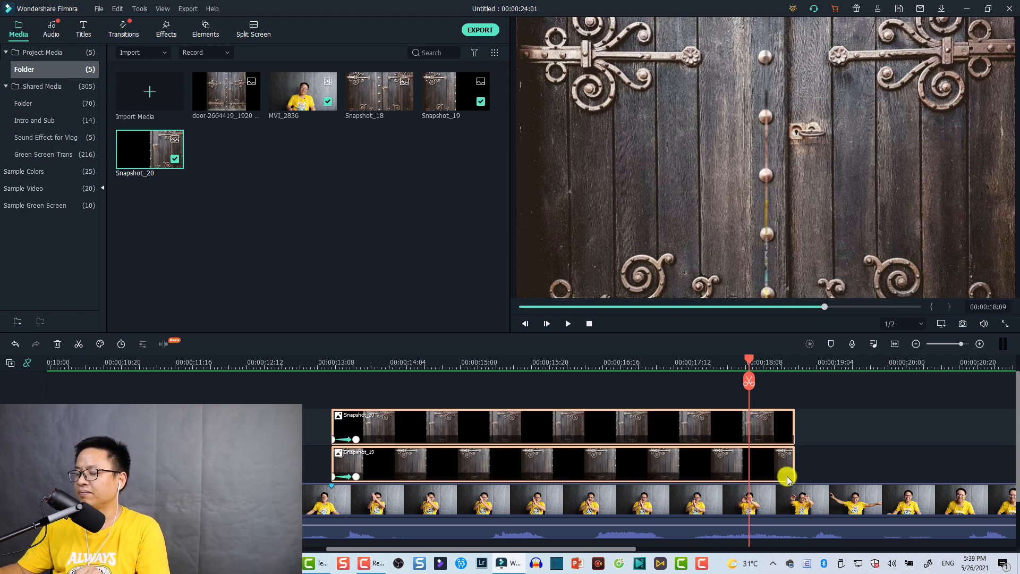
Step: Add a keyframe to Snapshot_20 at 00:00:18:09 and another at 00:00:18:15 with X position -460
click(762, 436)
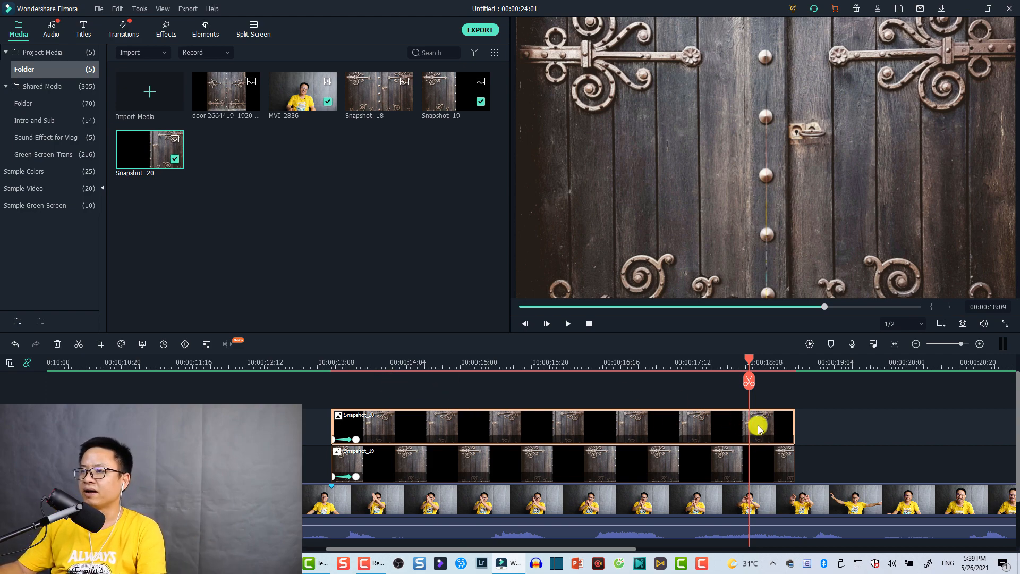
click(185, 344)
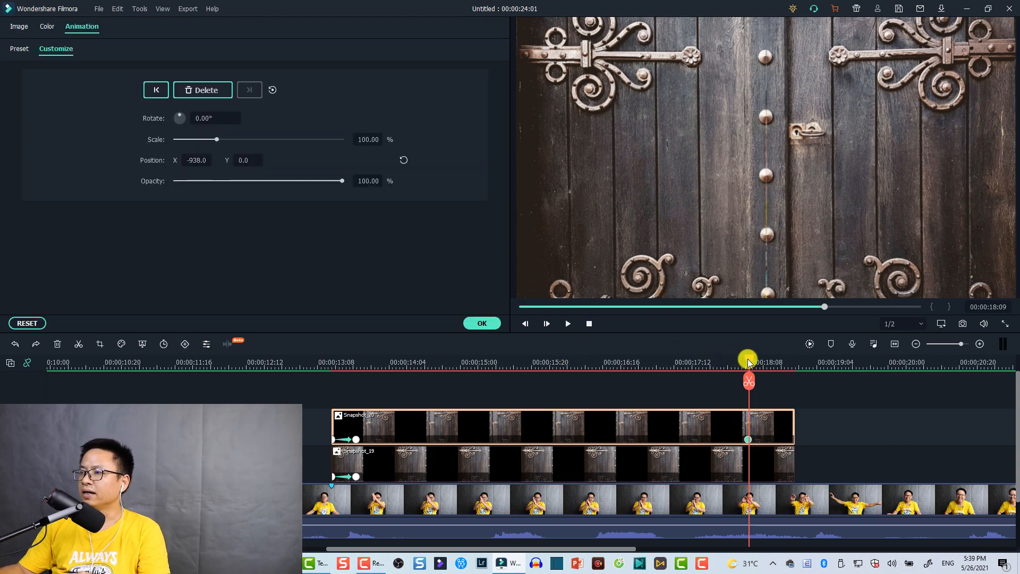
drag(748, 362, 775, 365)
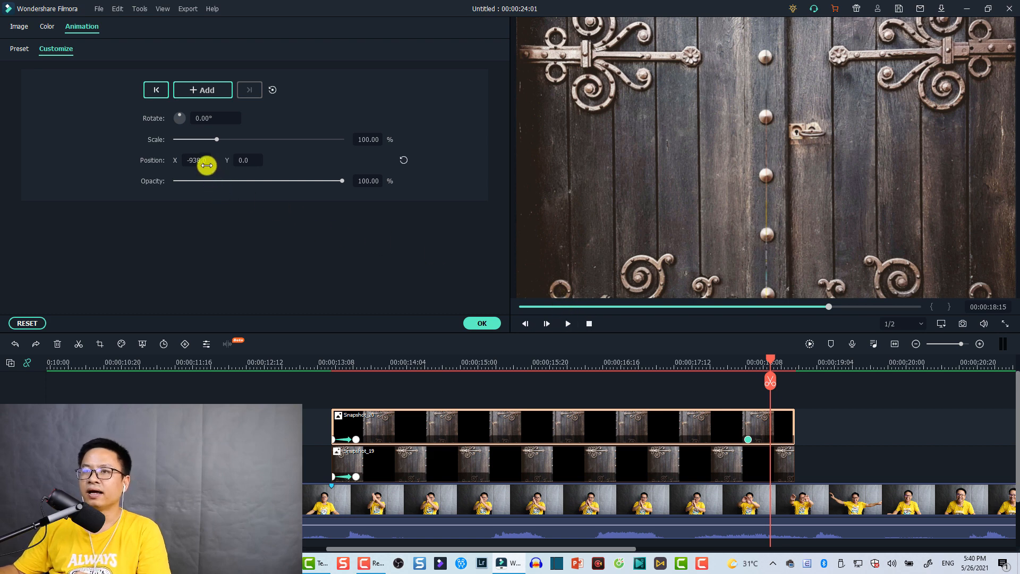
drag(519, 275, 548, 286)
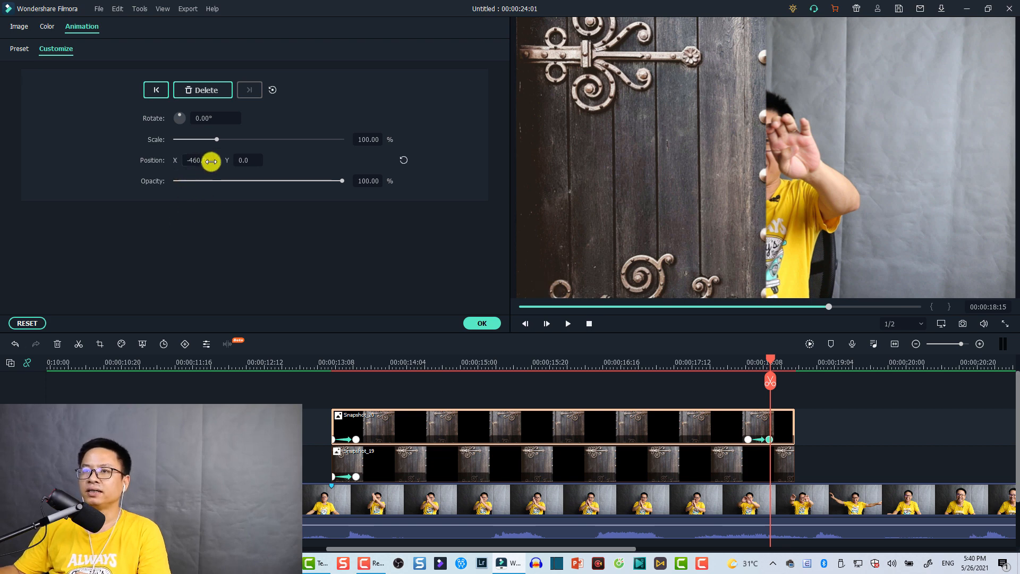
Step: Lock the third video track and add a keyframe to Snapshot_19 at 00:00:18:09
click(736, 464)
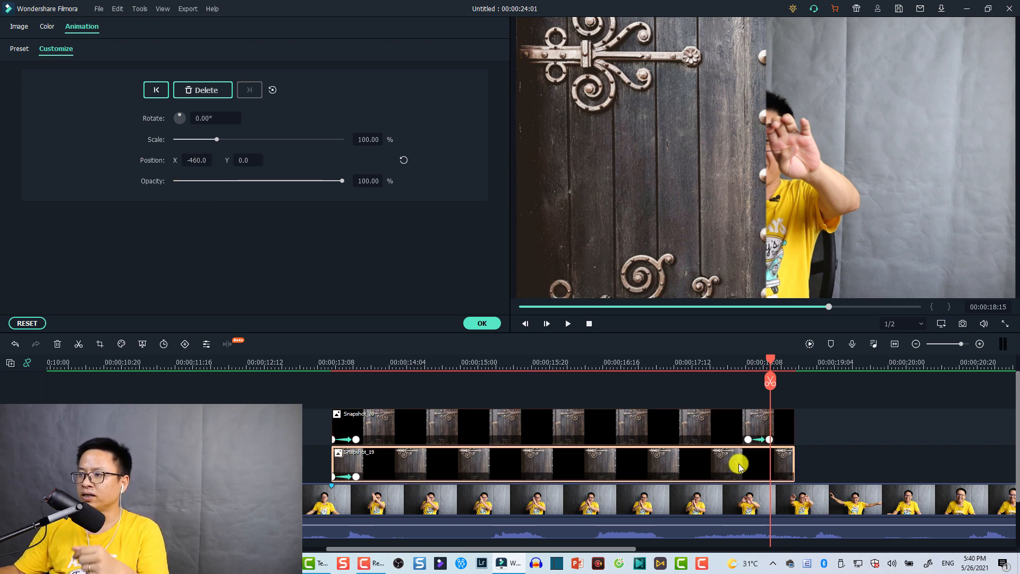
click(747, 364)
click(750, 360)
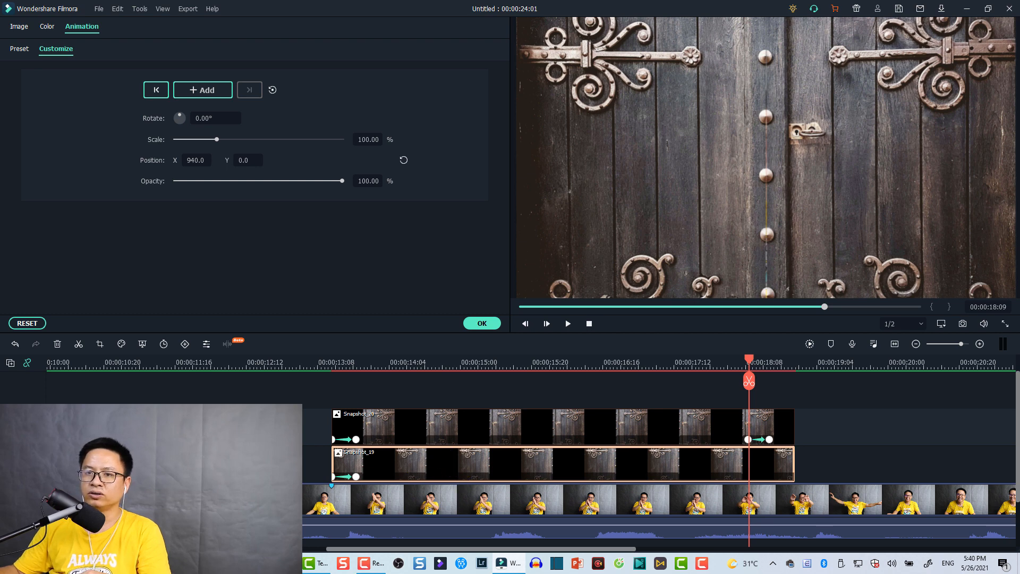
click(25, 427)
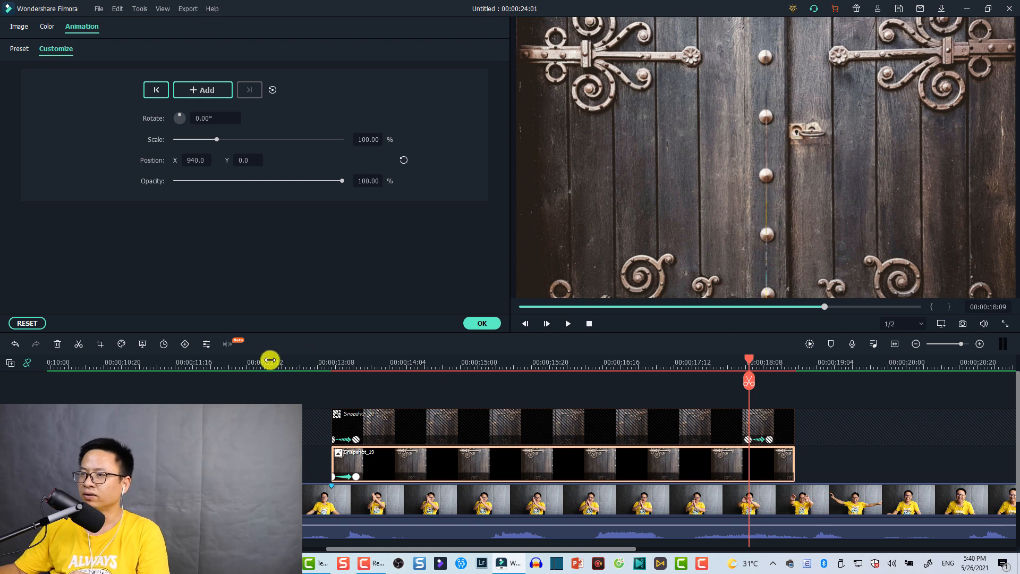
click(184, 346)
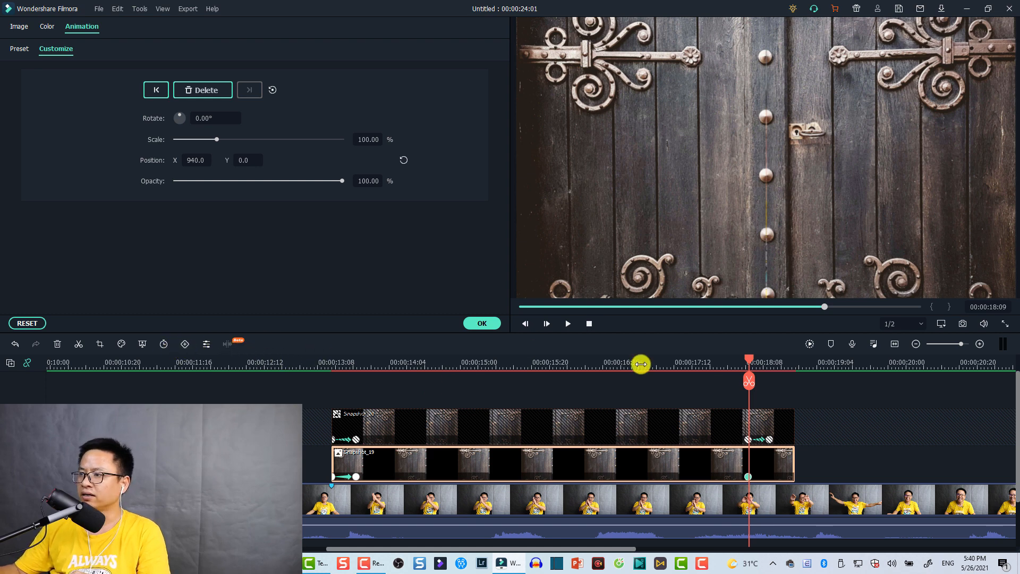
Step: Add a keyframe to Snapshot_19 at 00:00:18:15 with X position 414 so the left half-door slides out of frame
drag(763, 364, 772, 364)
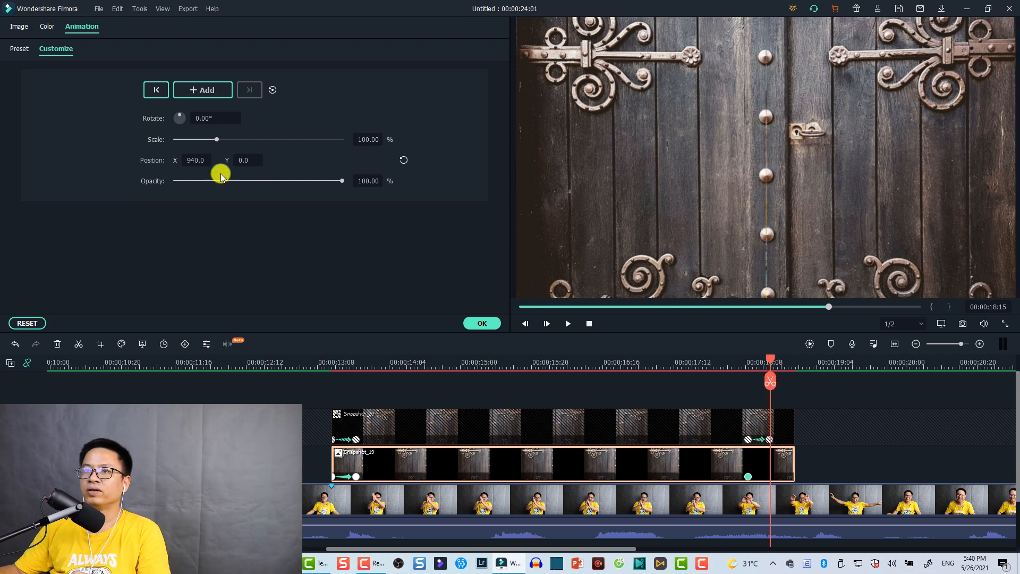
drag(197, 160, 202, 160)
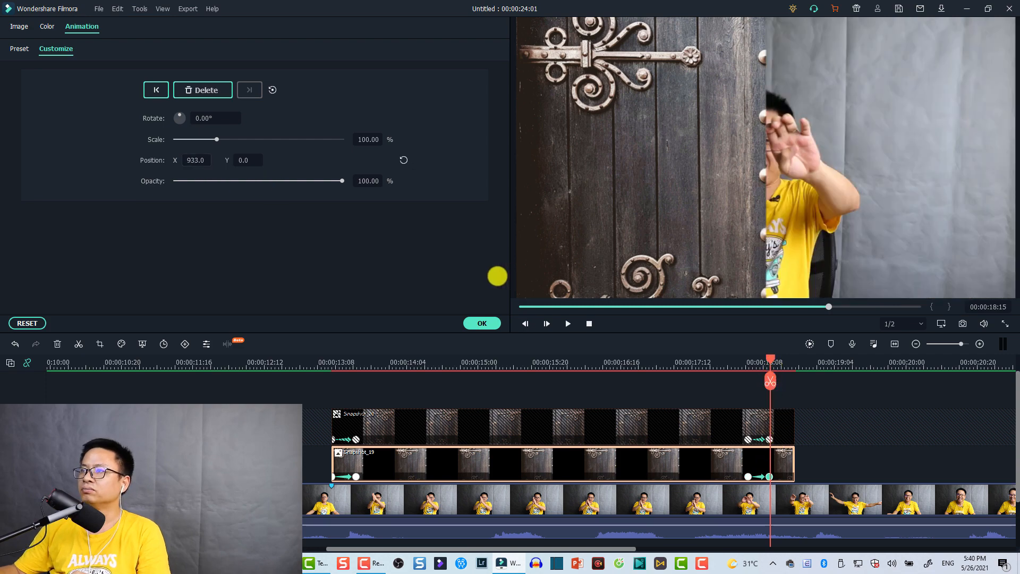
drag(481, 276, 513, 281)
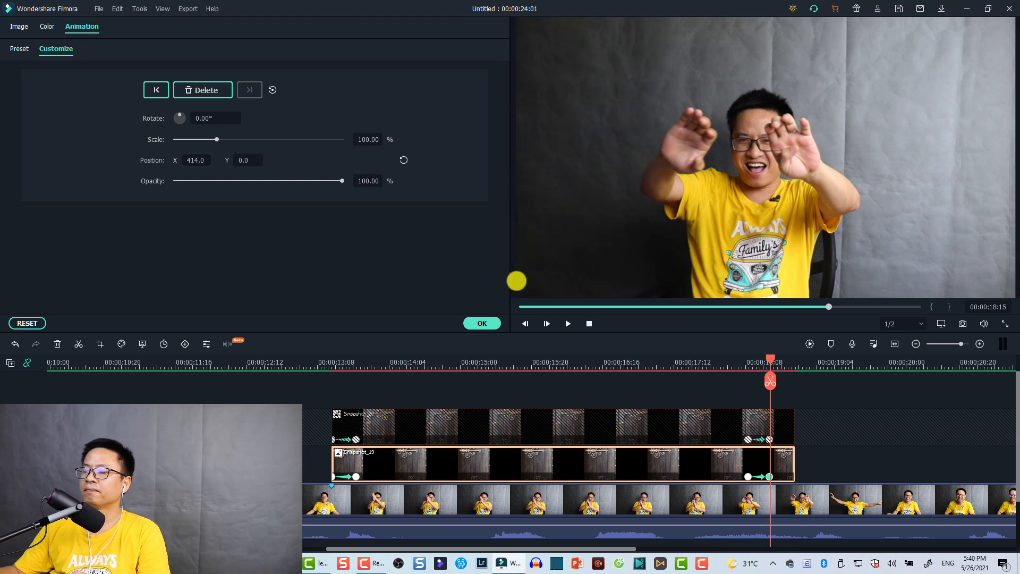
Step: Play back the door-opening section from 00:00:17:15 to check how both half-doors slide apart
click(683, 432)
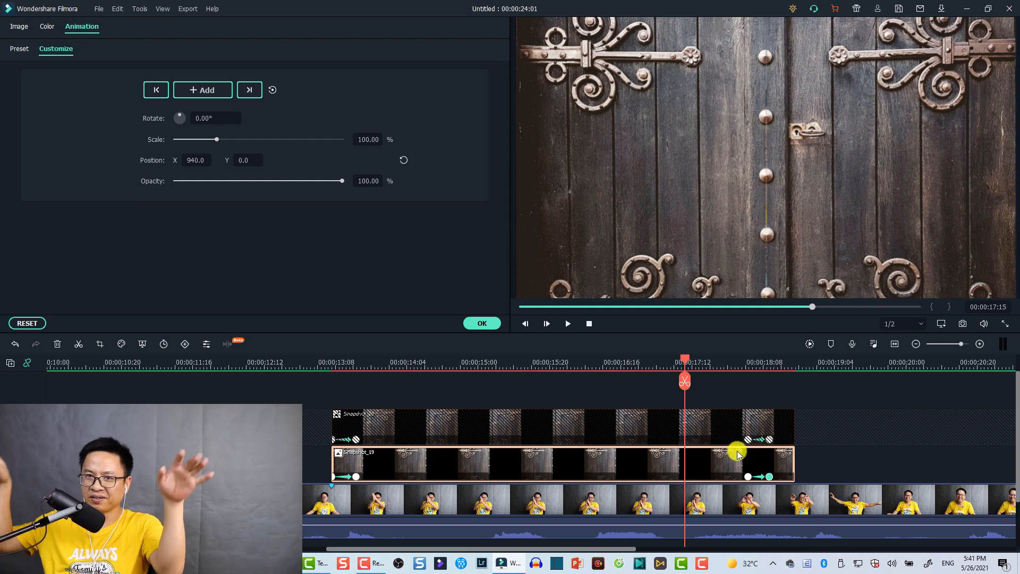
key(space)
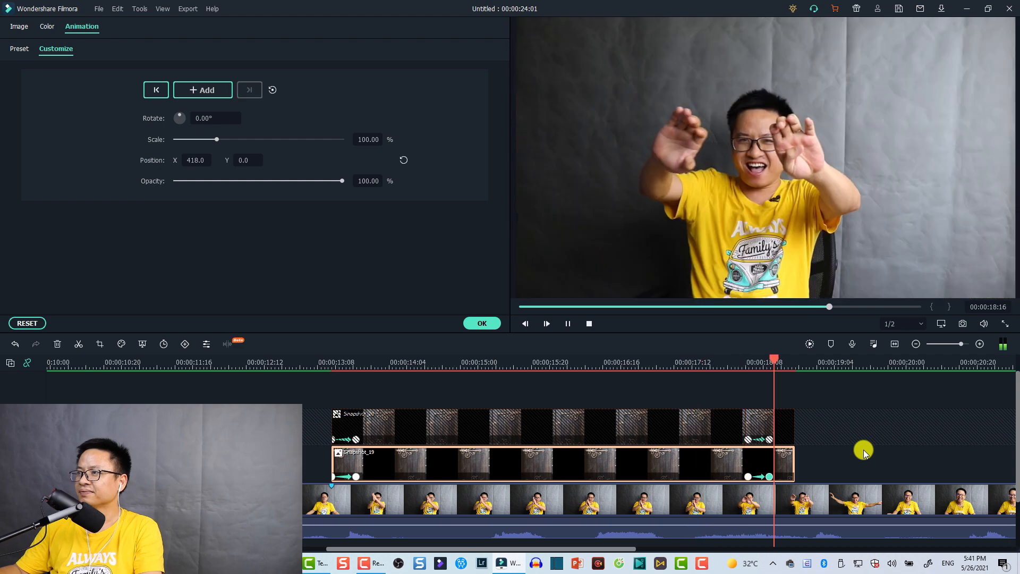
key(space)
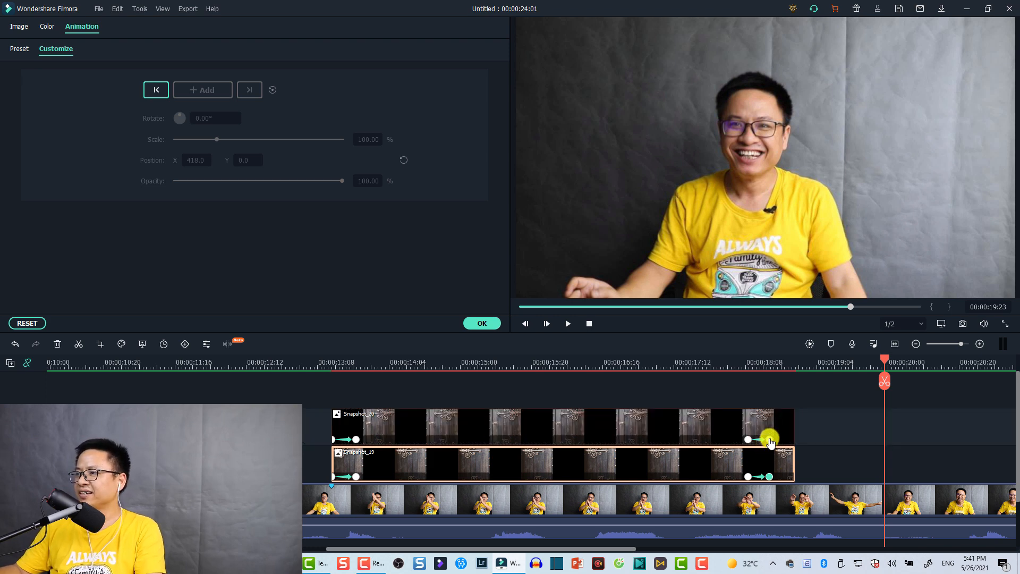
Step: Move the last keyframes of Snapshot_20 and Snapshot_19 about three frames later to slow the door opening, and accept the animation changes
drag(778, 442, 783, 463)
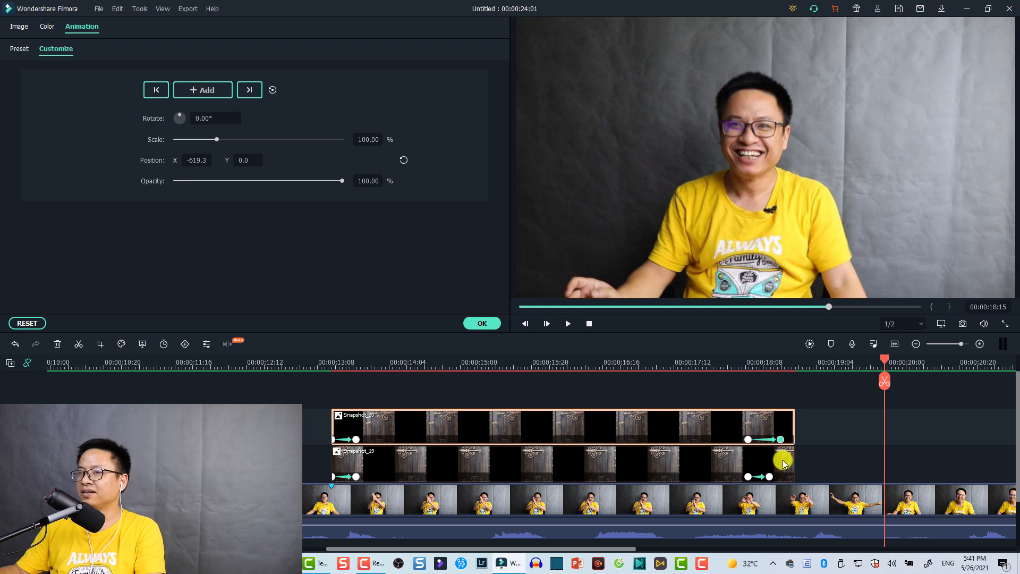
click(778, 477)
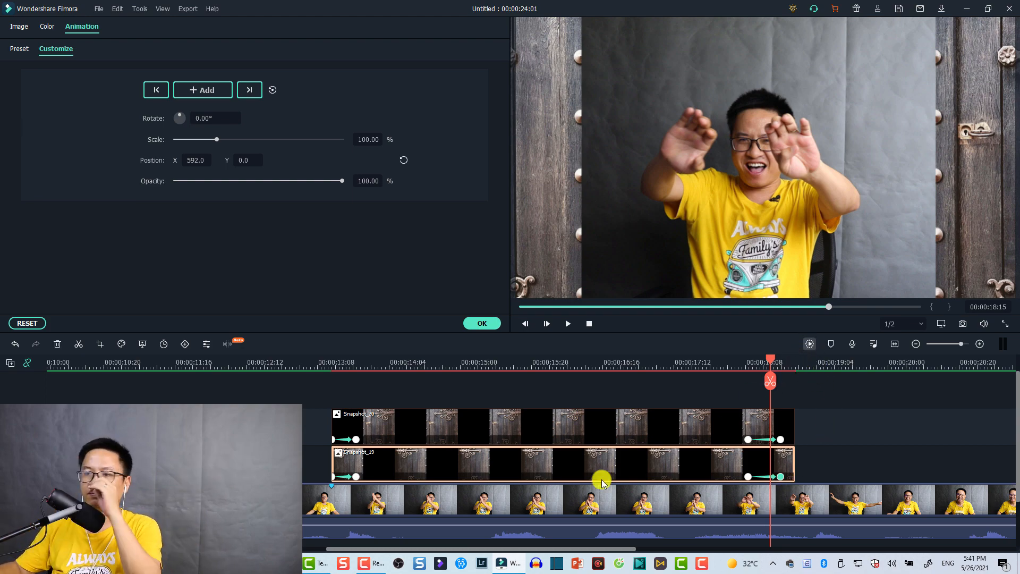
click(481, 323)
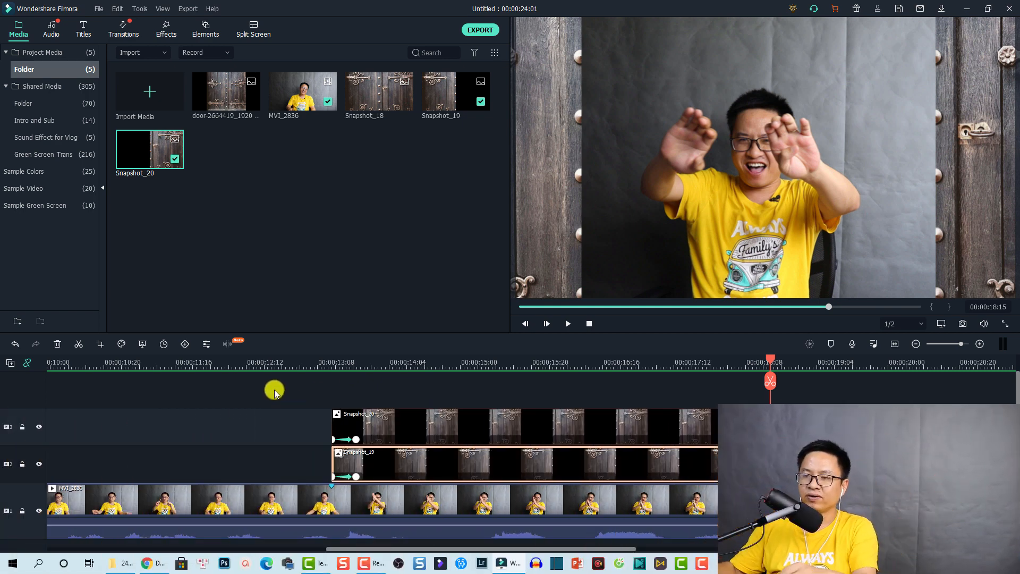
Step: Play the whole door closing-and-opening sequence from 00:00:12:16 to check its timing
click(264, 363)
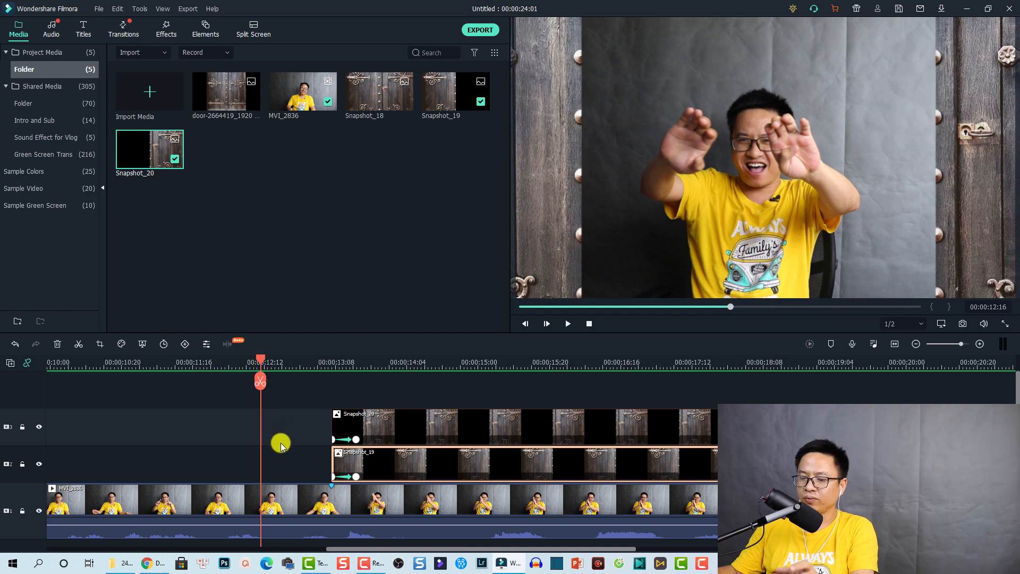
key(space)
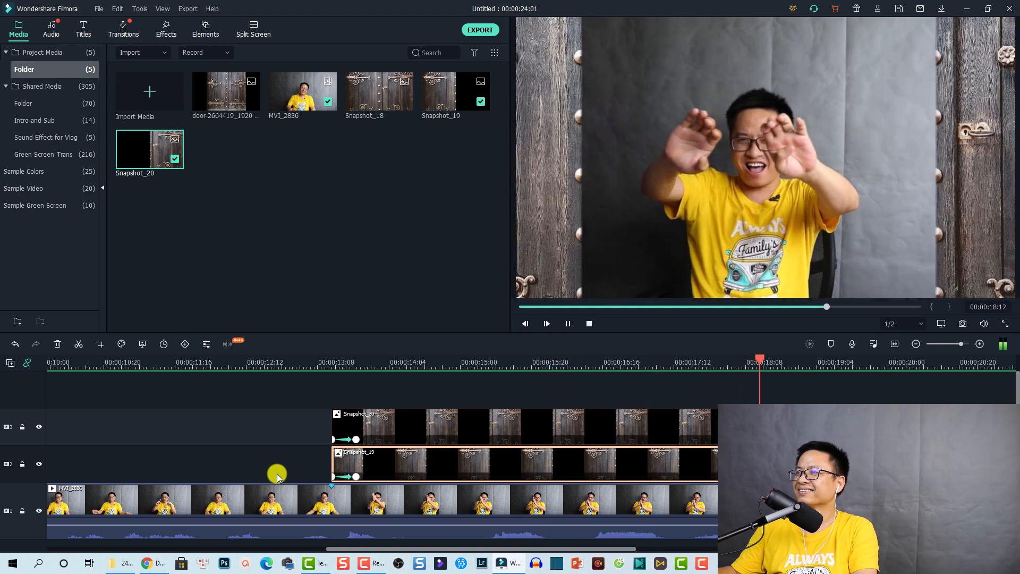
key(space)
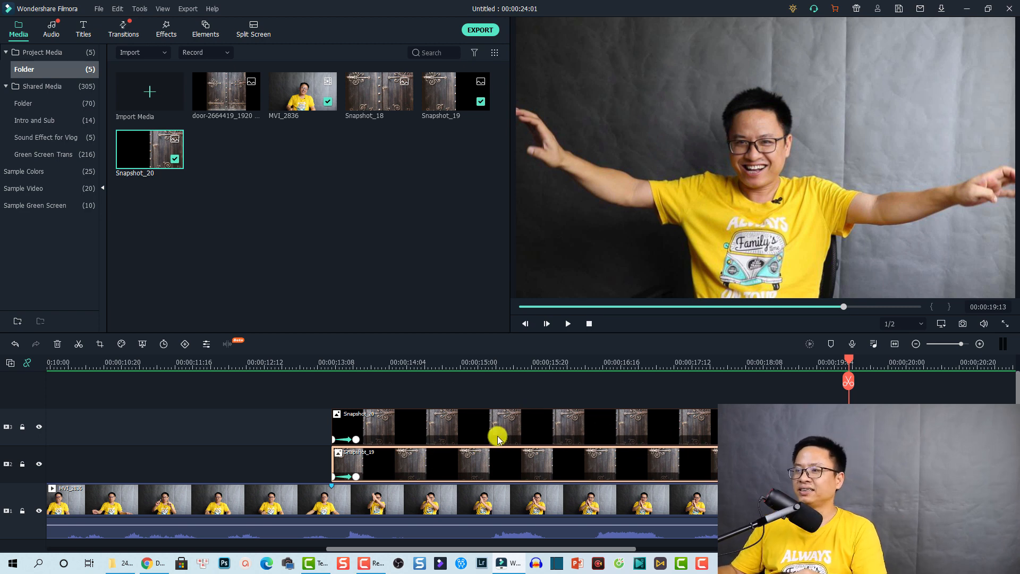
Step: Place Snapshot_18 on a new top track at 00:00:13:20 and trim its end to the first door-opening keyframe at 00:00:18:09
click(362, 363)
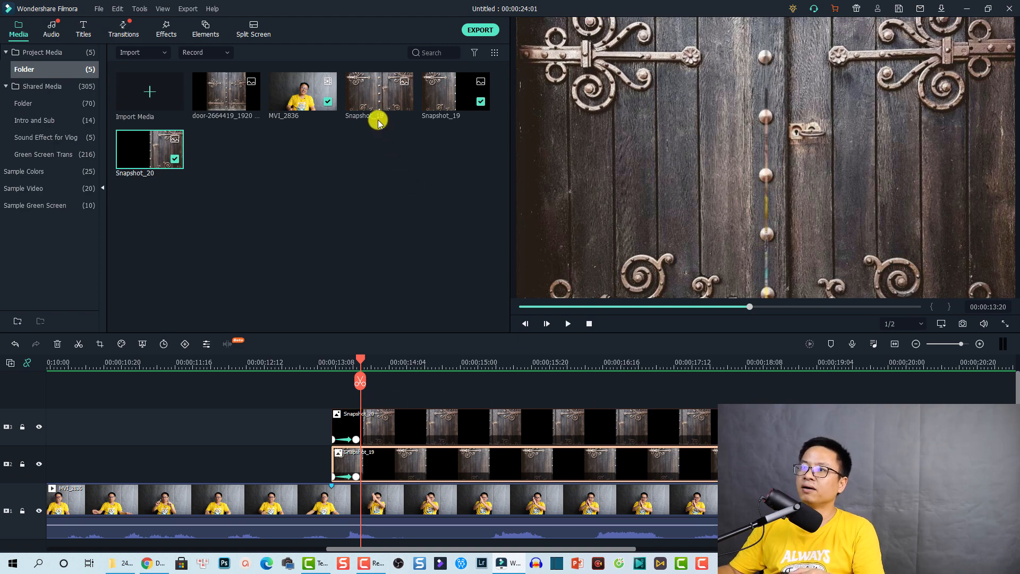
drag(376, 110, 359, 404)
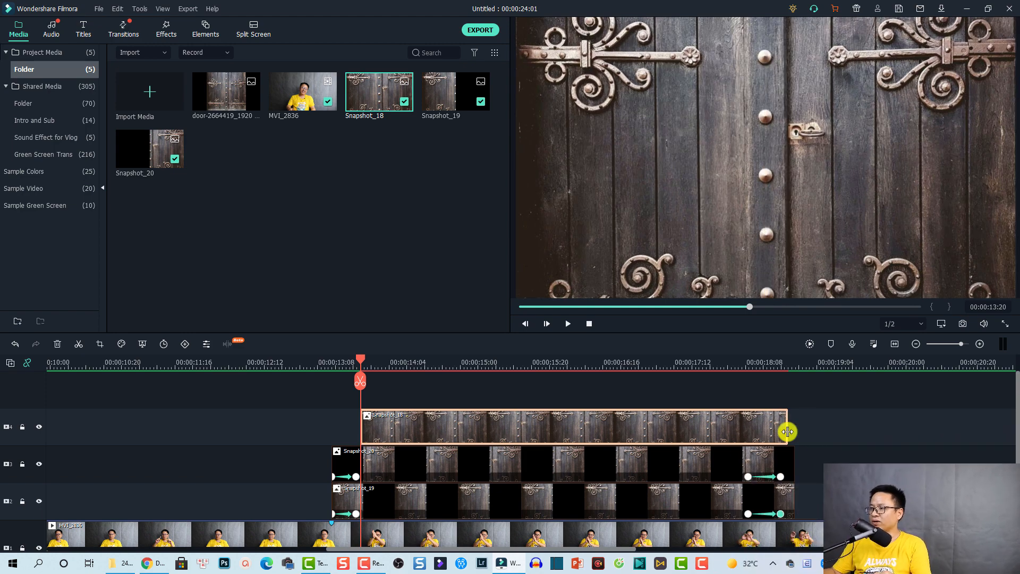
drag(786, 428, 749, 437)
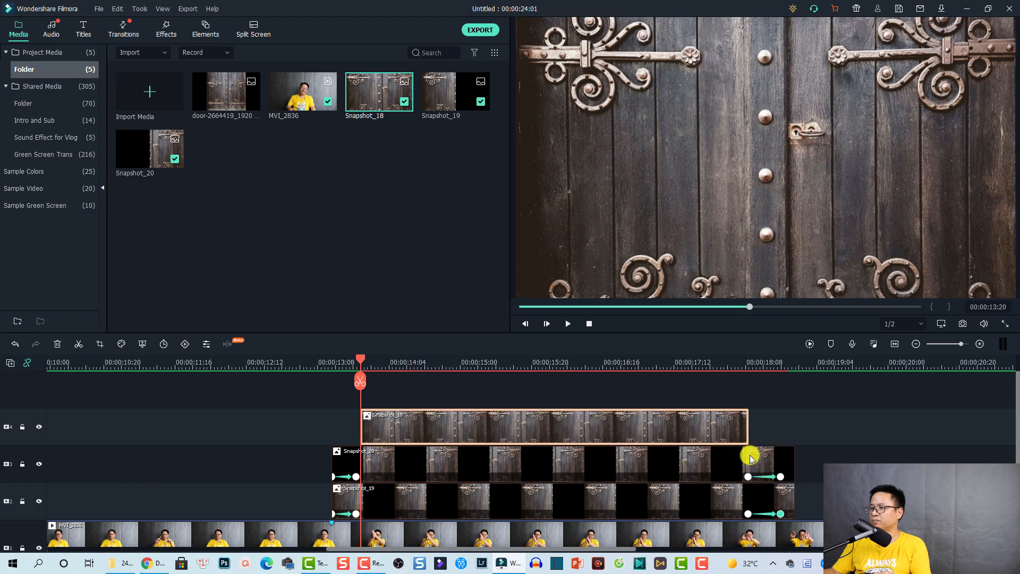
click(744, 367)
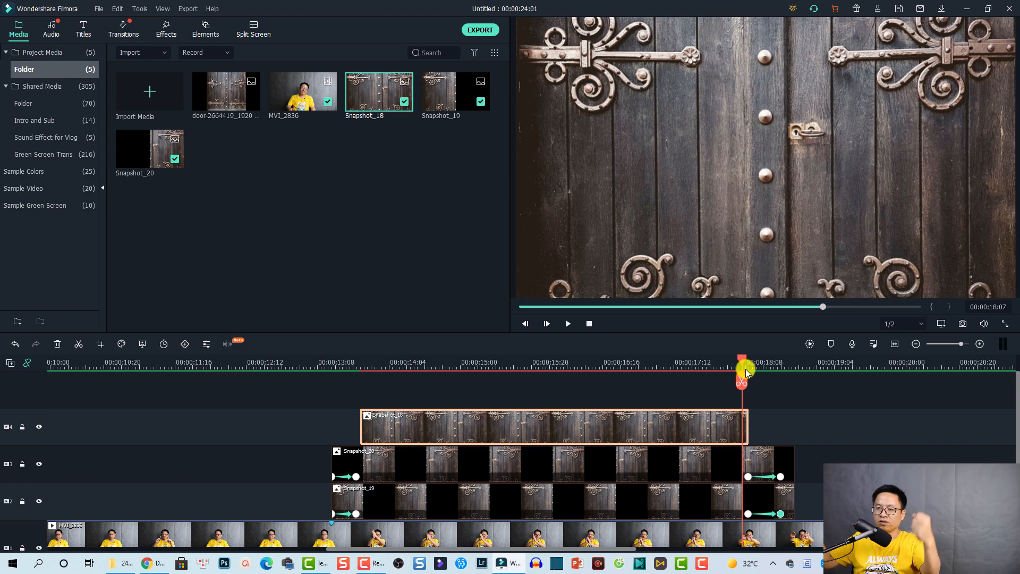
click(329, 365)
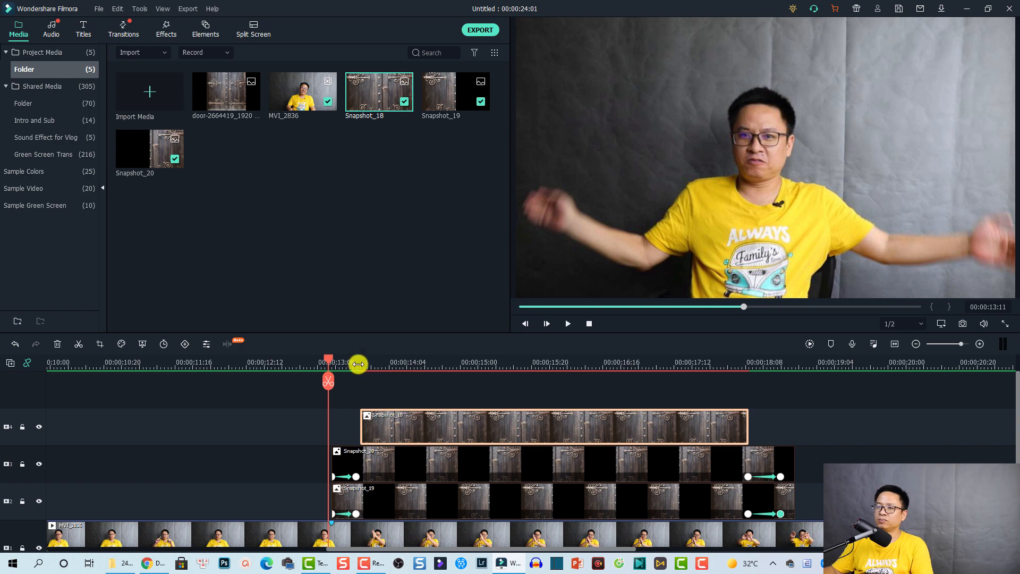
Step: Add the Chaos 1 shake filter on a new track above Snapshot_18, starting where the half-door snapshots begin
click(357, 365)
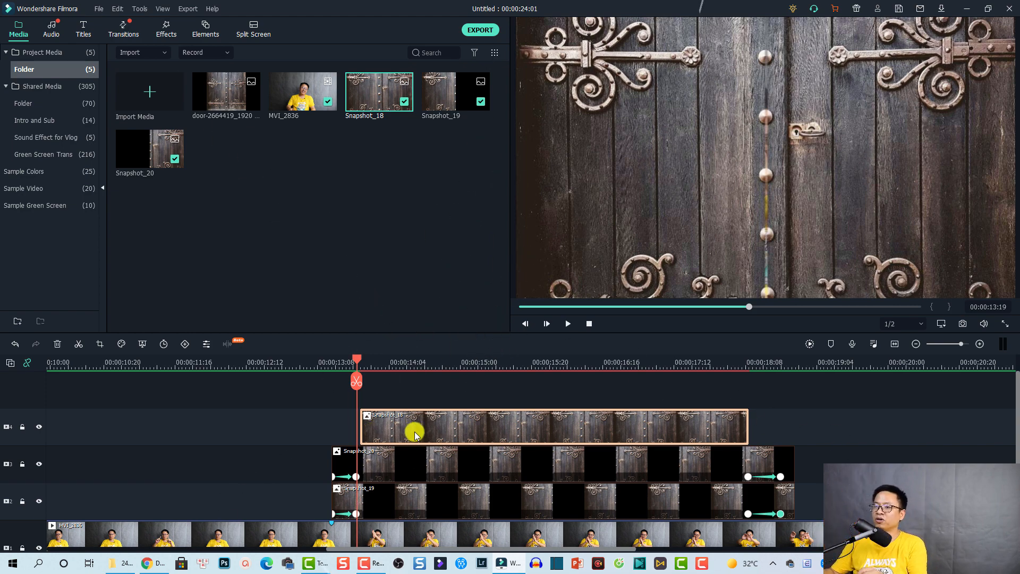
click(168, 39)
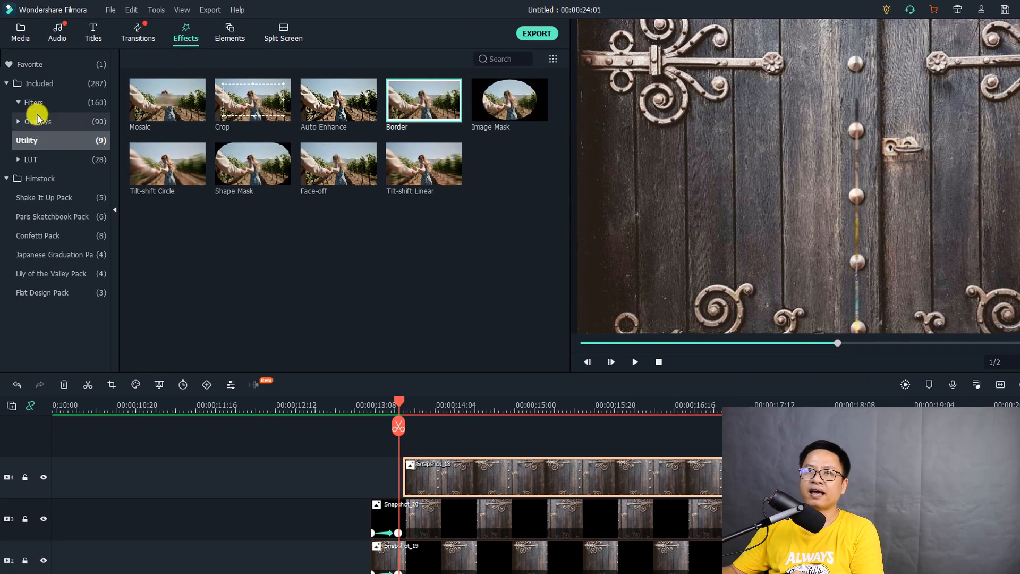
click(25, 104)
click(40, 122)
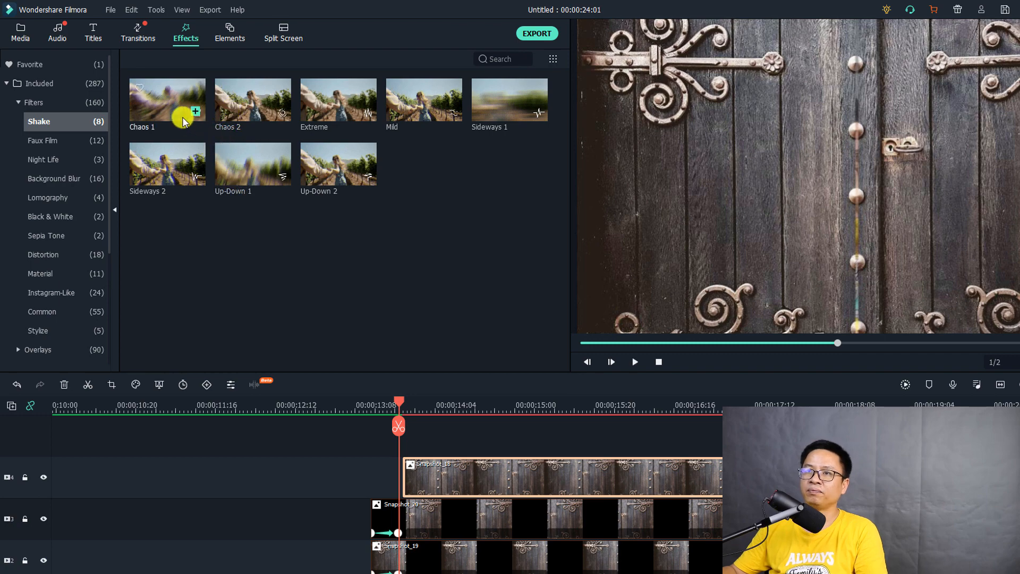
drag(173, 110, 393, 440)
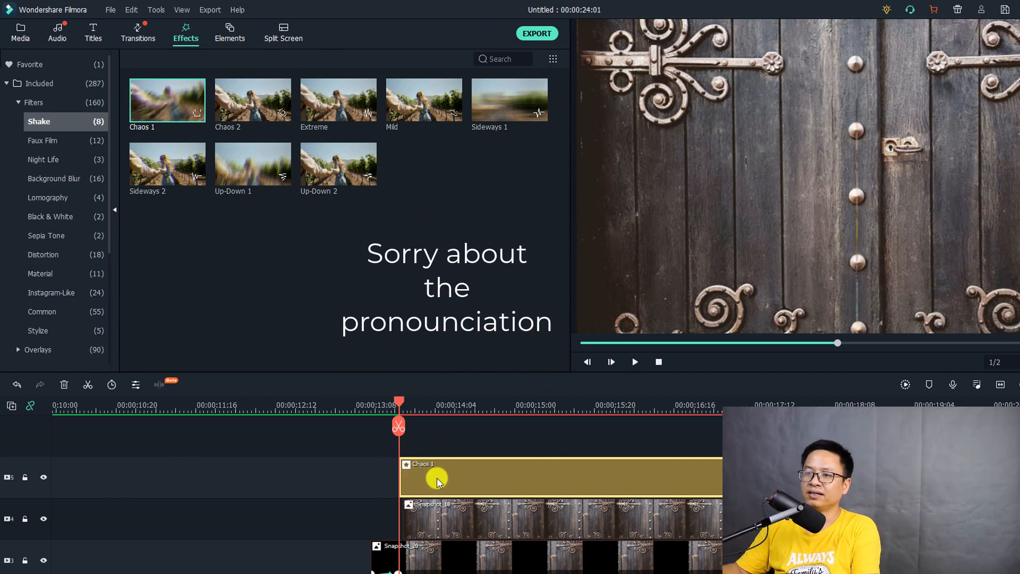
drag(416, 474, 387, 475)
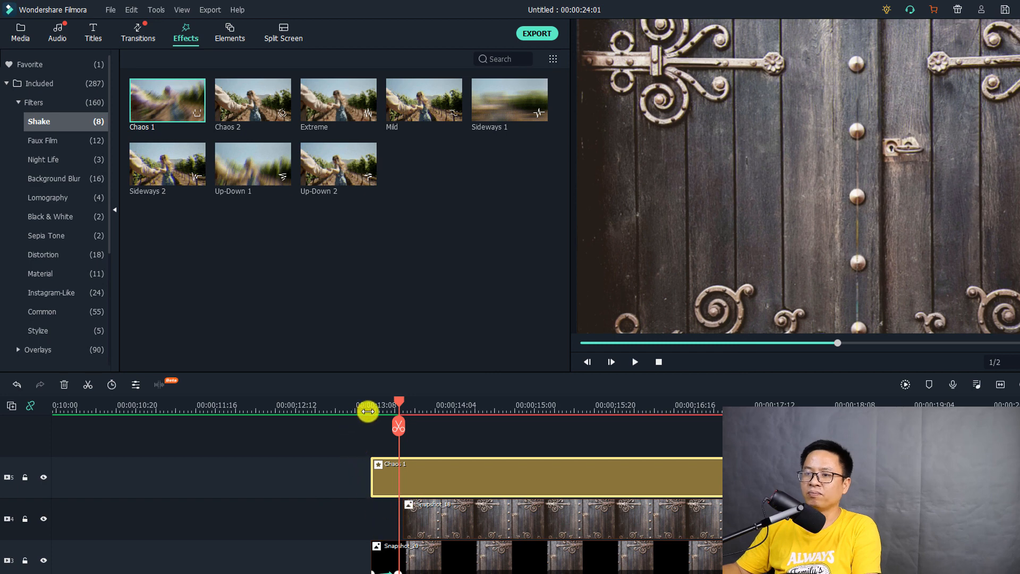
Step: Split the Chaos 1 filter at 00:00:13:20, where Snapshot_18 starts, and delete the part after the cut
click(367, 411)
scroll(387, 510, down, 2)
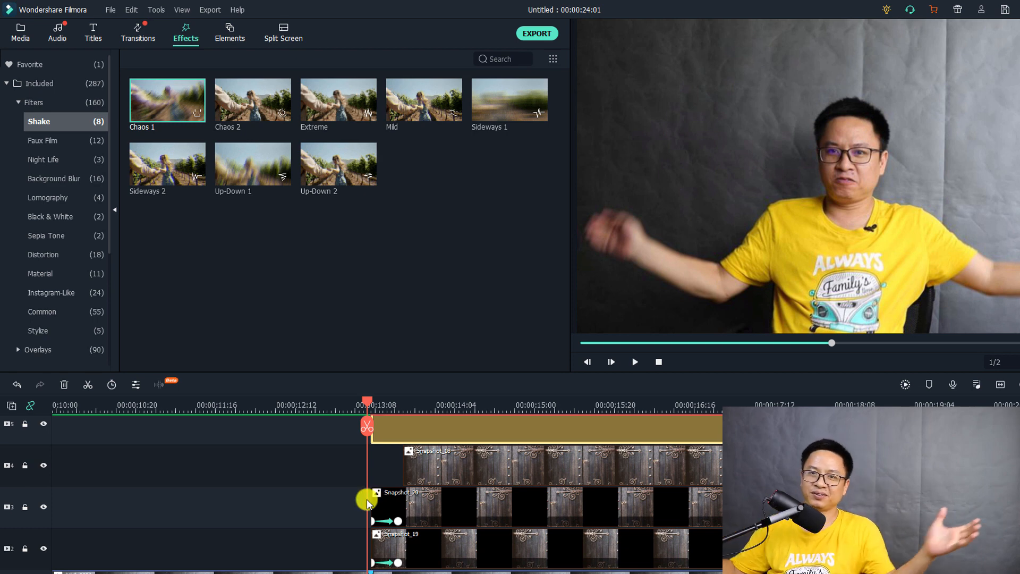
drag(366, 499, 377, 458)
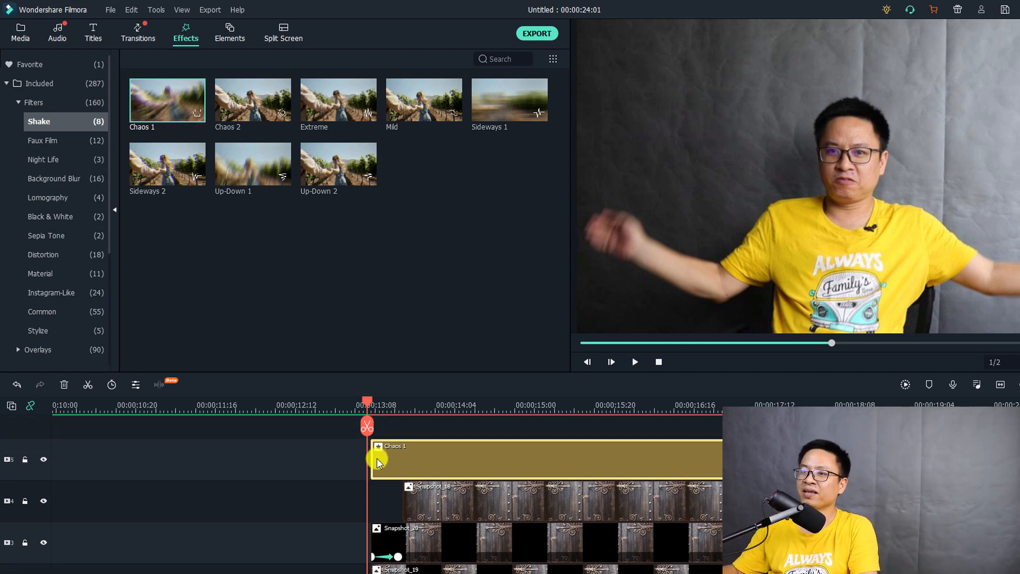
click(404, 410)
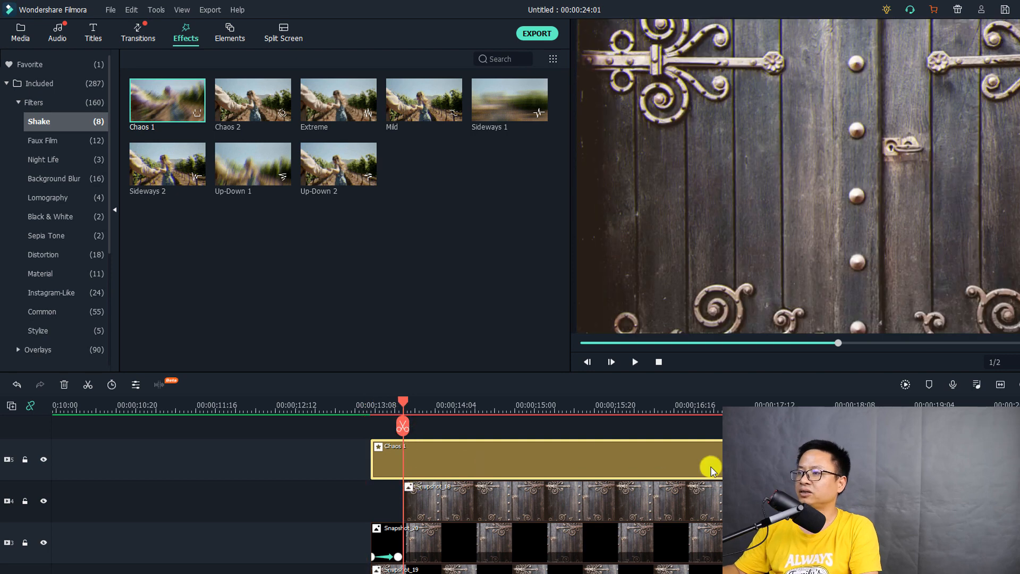
click(403, 427)
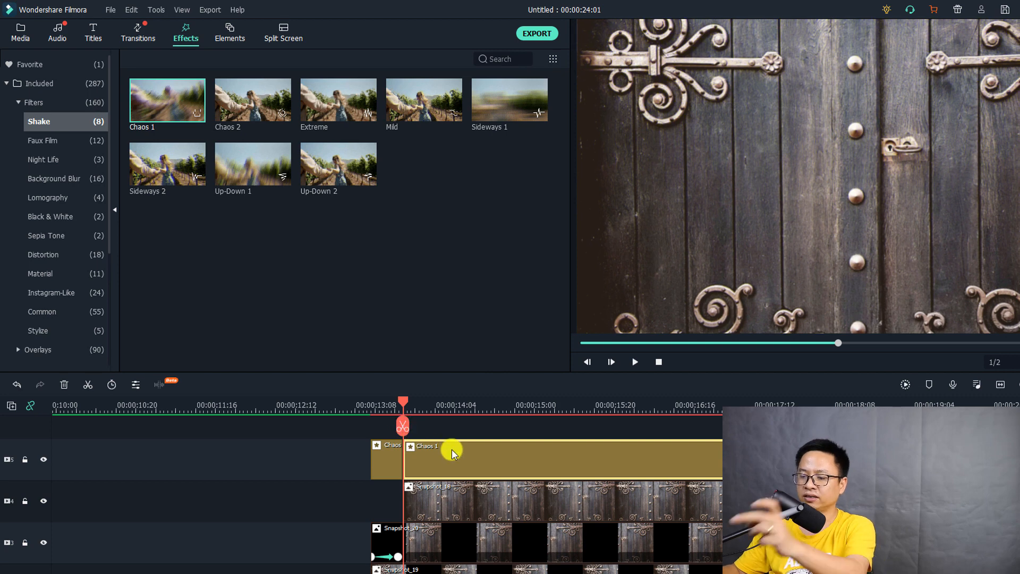
key(Delete)
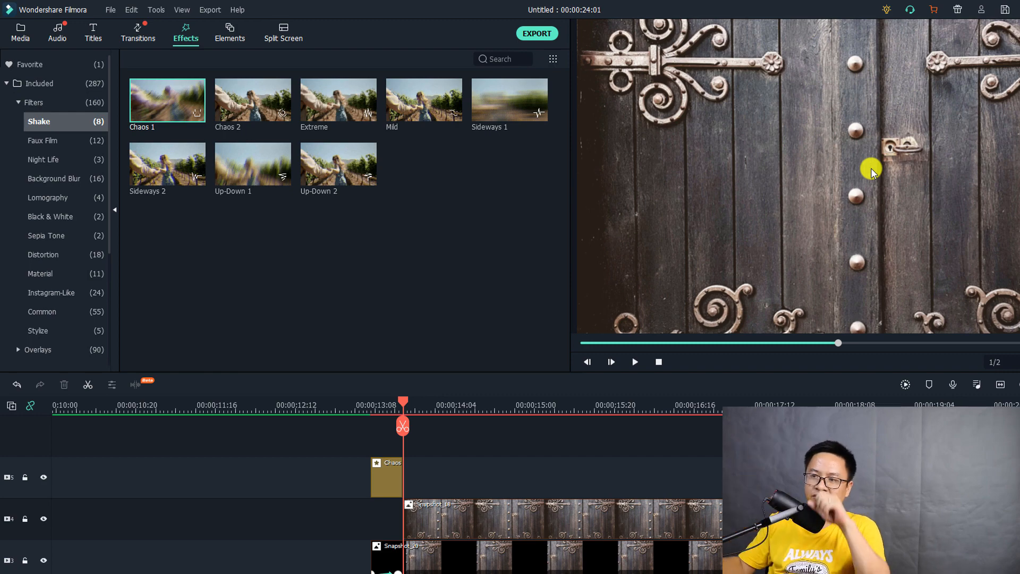
Step: Add the Electricity Energy 1 element on a new track above Chaos 1, starting just before the doors are fully closed
click(229, 33)
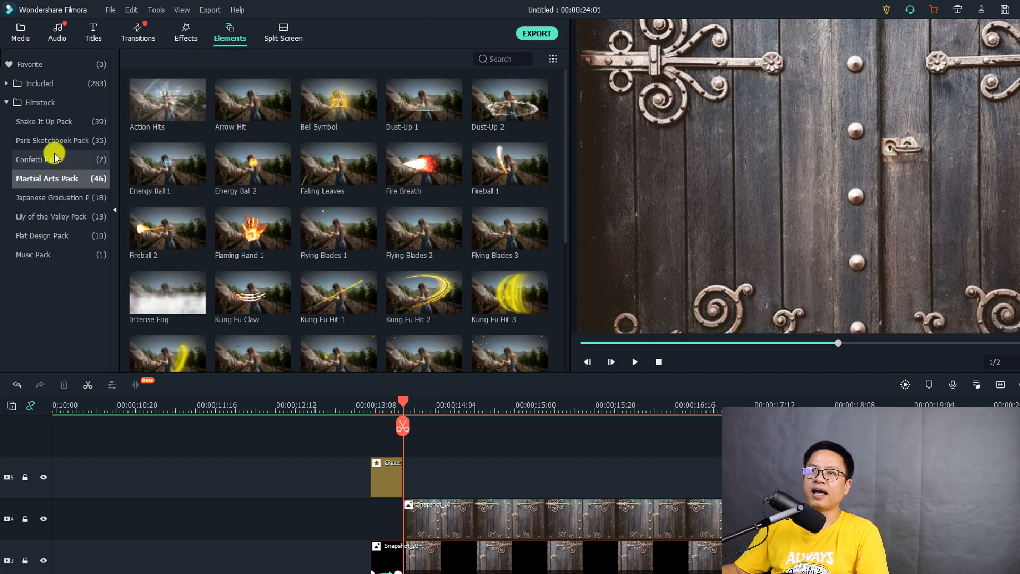
click(29, 84)
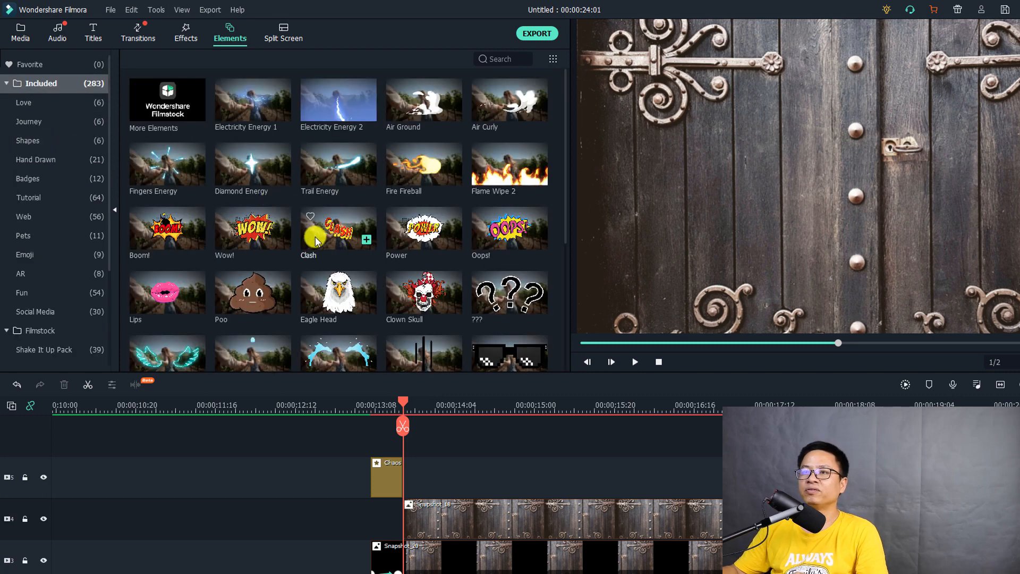
scroll(353, 176, down, 3)
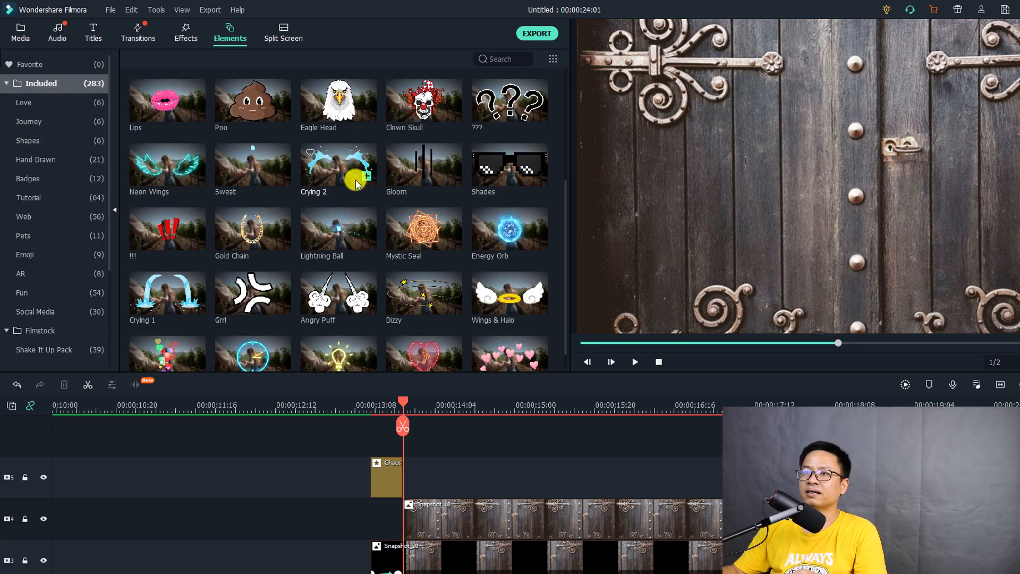
scroll(348, 210, up, 3)
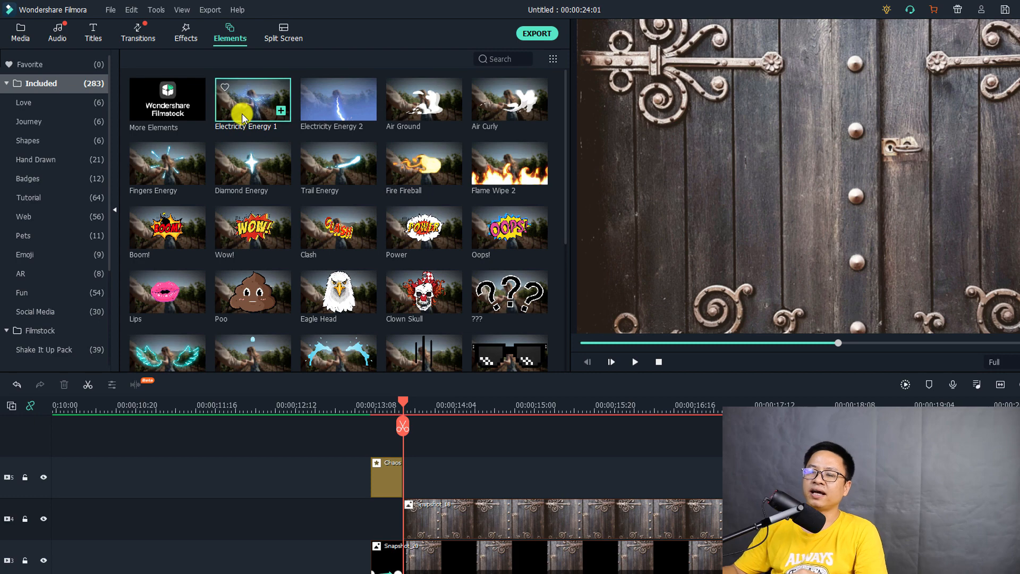
click(241, 114)
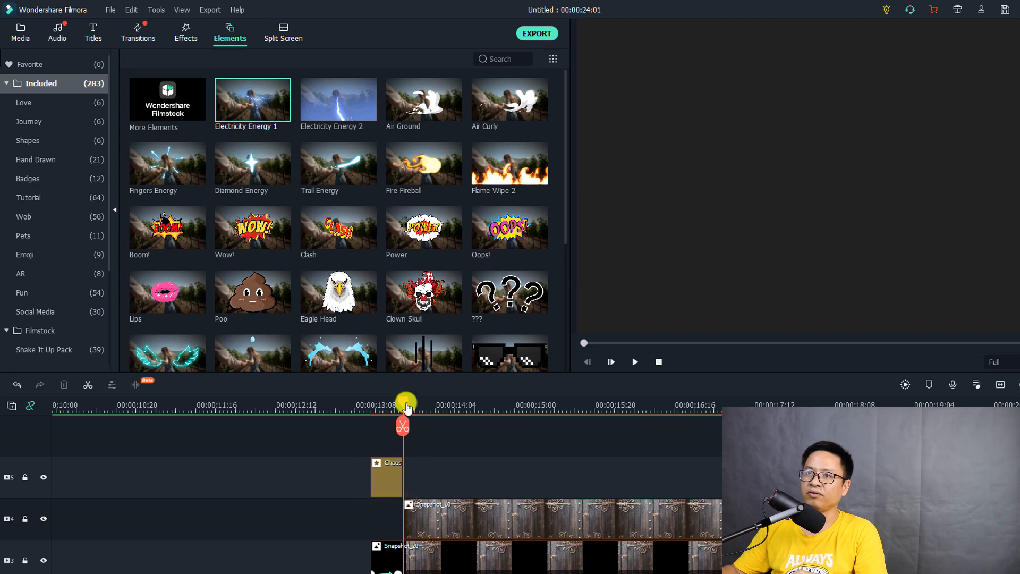
drag(255, 108, 412, 481)
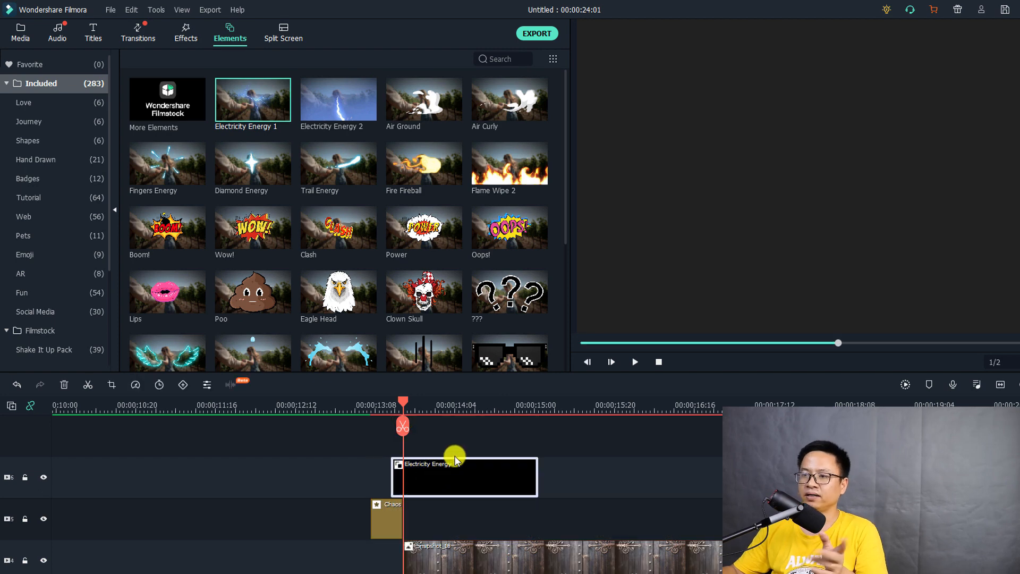
Step: Split the Electricity Energy 1 element at about 00:00:14:15 and delete the part after the cut
click(443, 405)
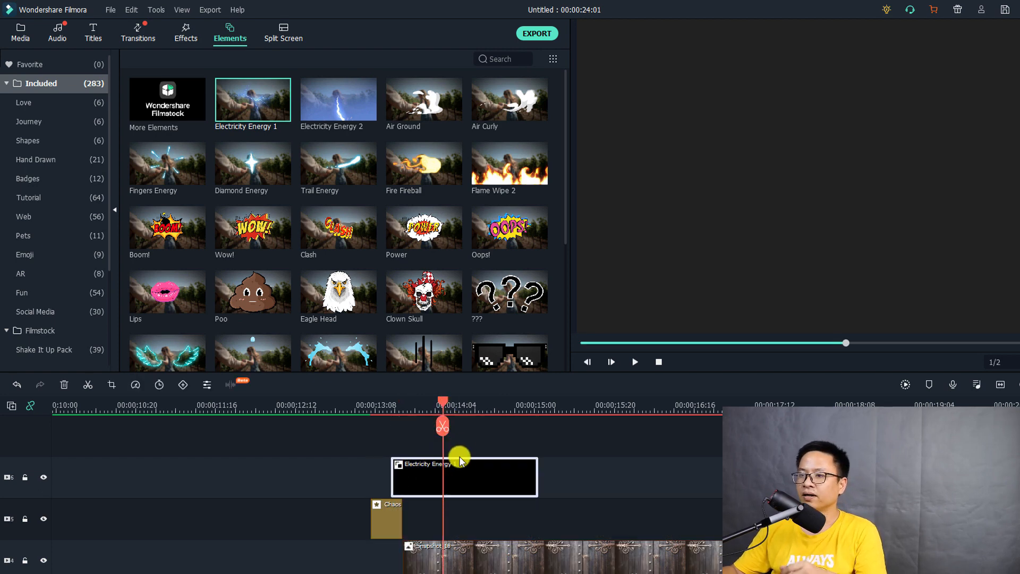
click(460, 474)
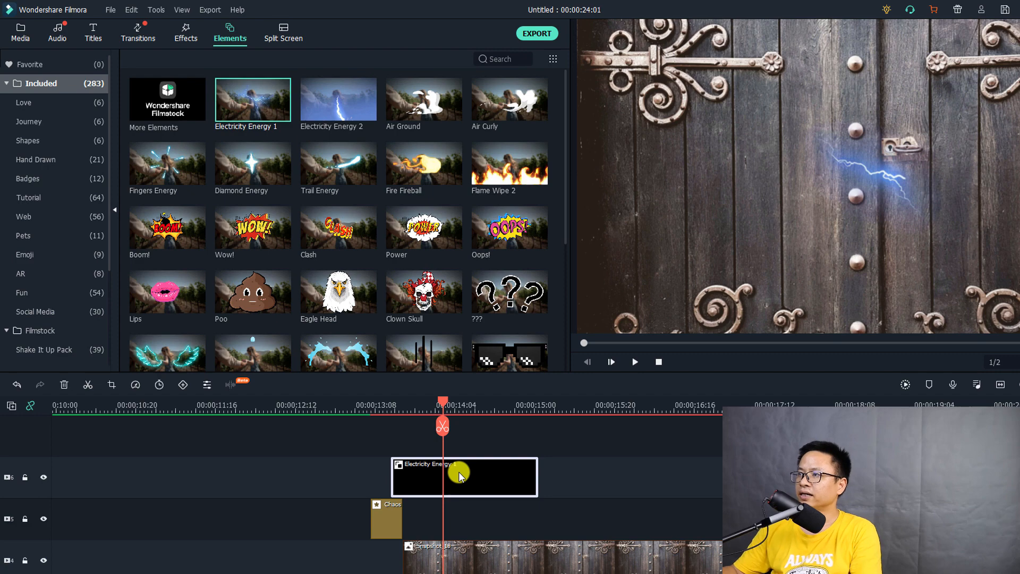
click(481, 409)
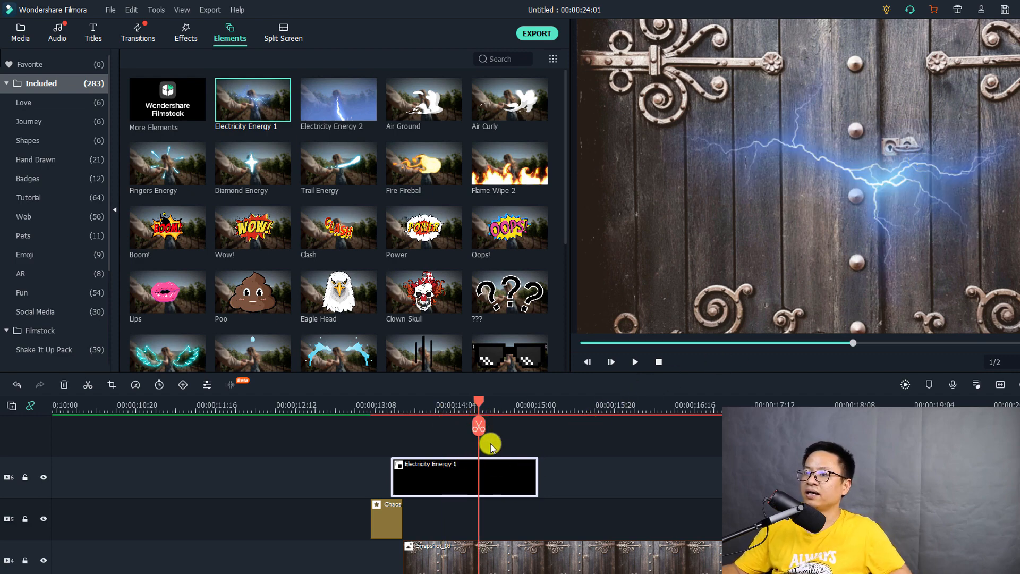
click(479, 427)
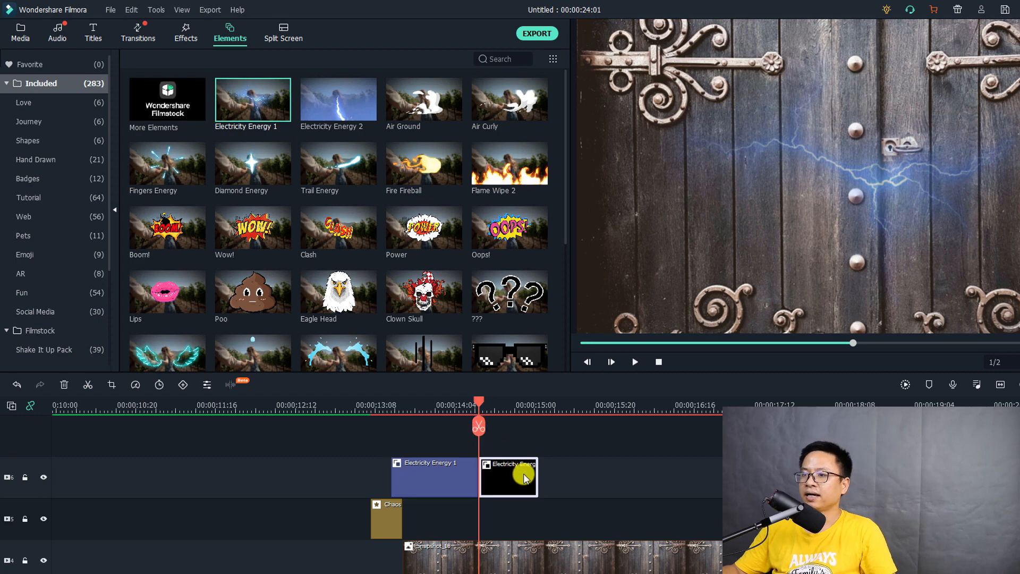
key(Delete)
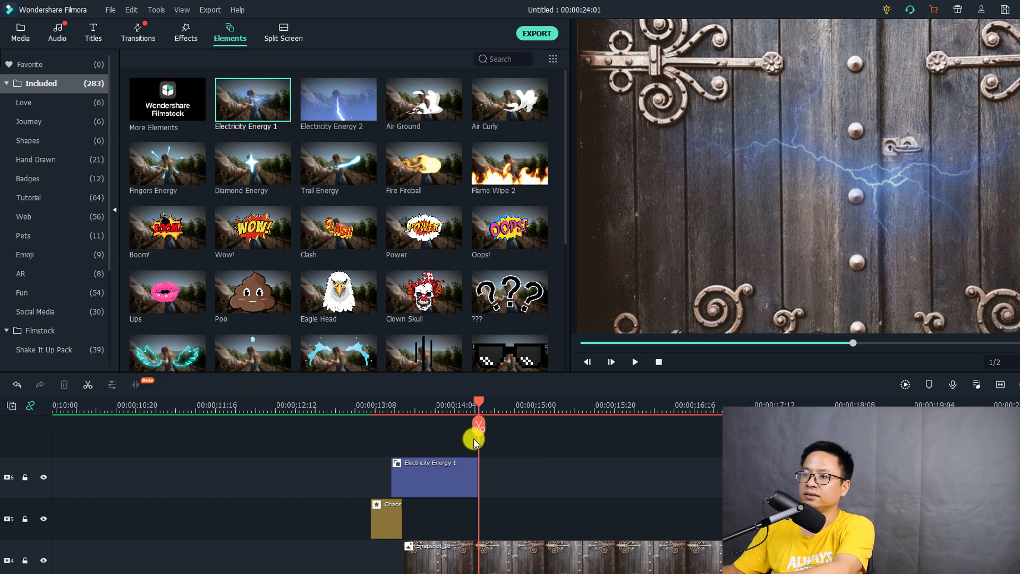
Step: Move the Electricity Energy 1 element earlier so it starts at about 00:00:13:08, just before the Chaos 1 filter
click(443, 407)
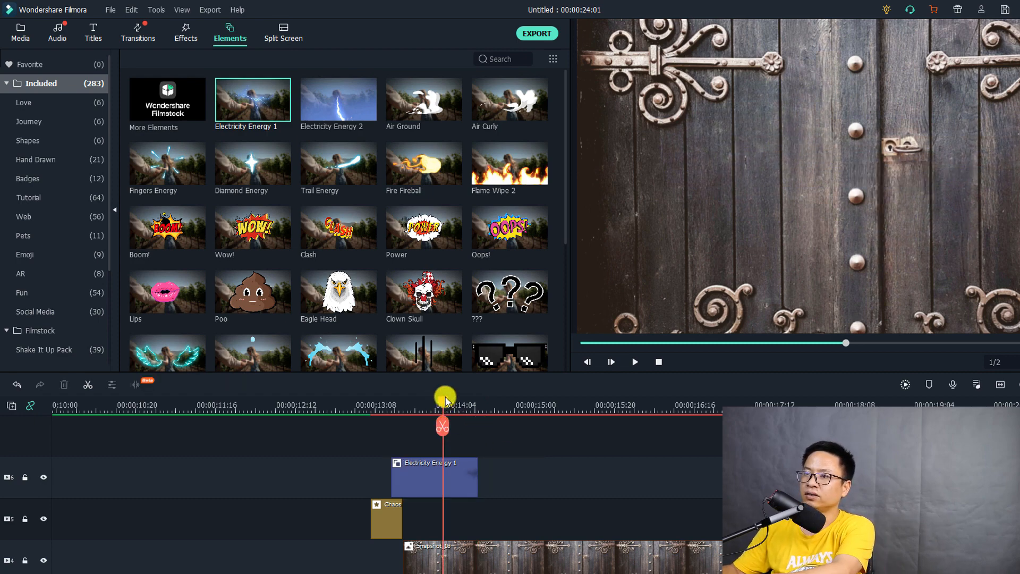
click(428, 480)
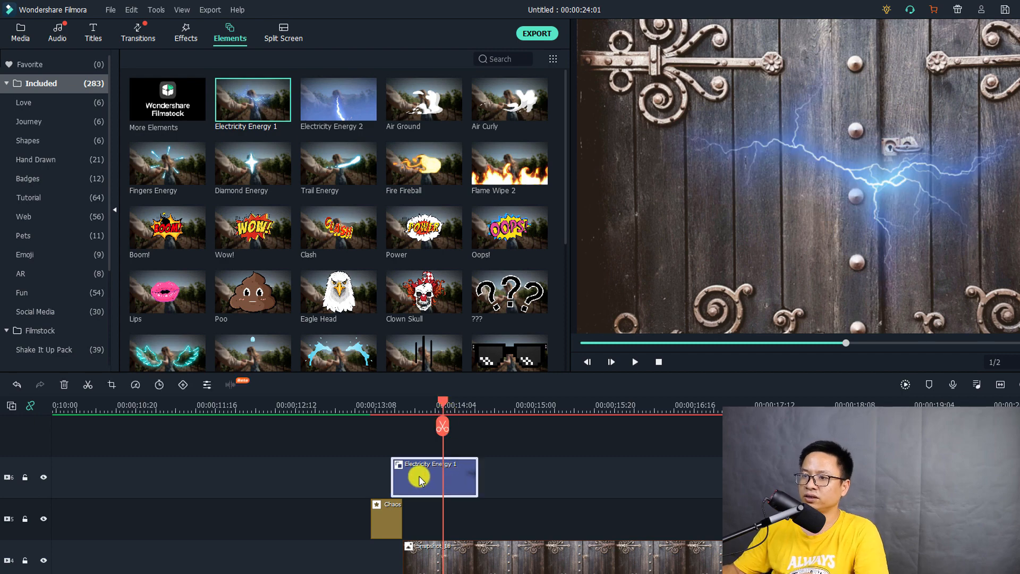
drag(414, 477, 410, 433)
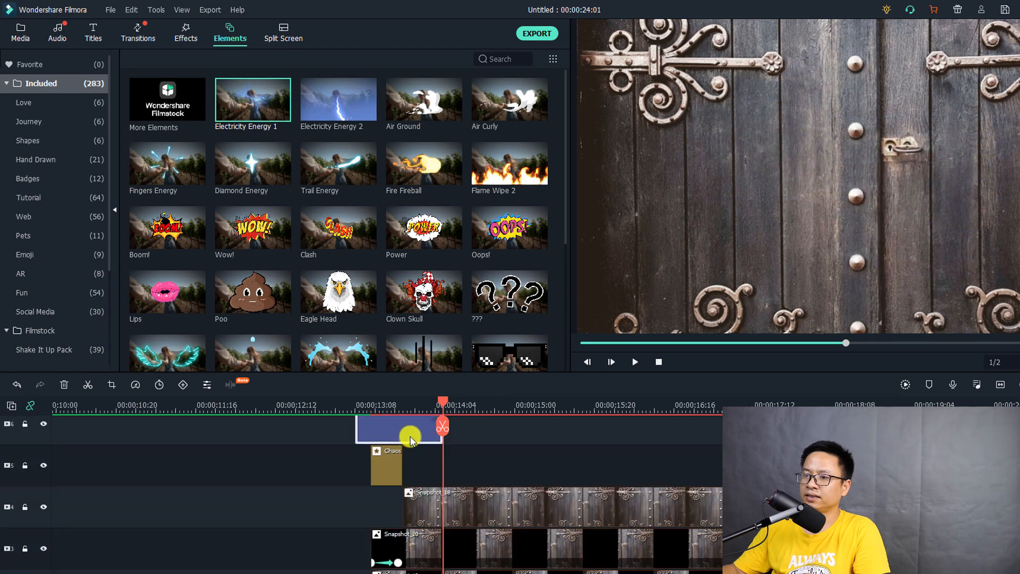
click(400, 407)
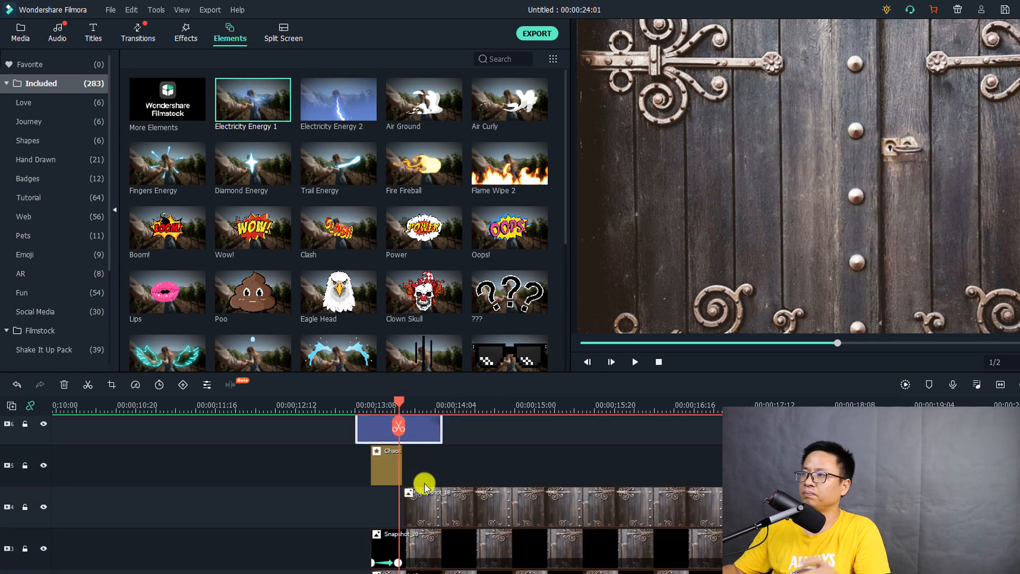
scroll(425, 488, up, 1)
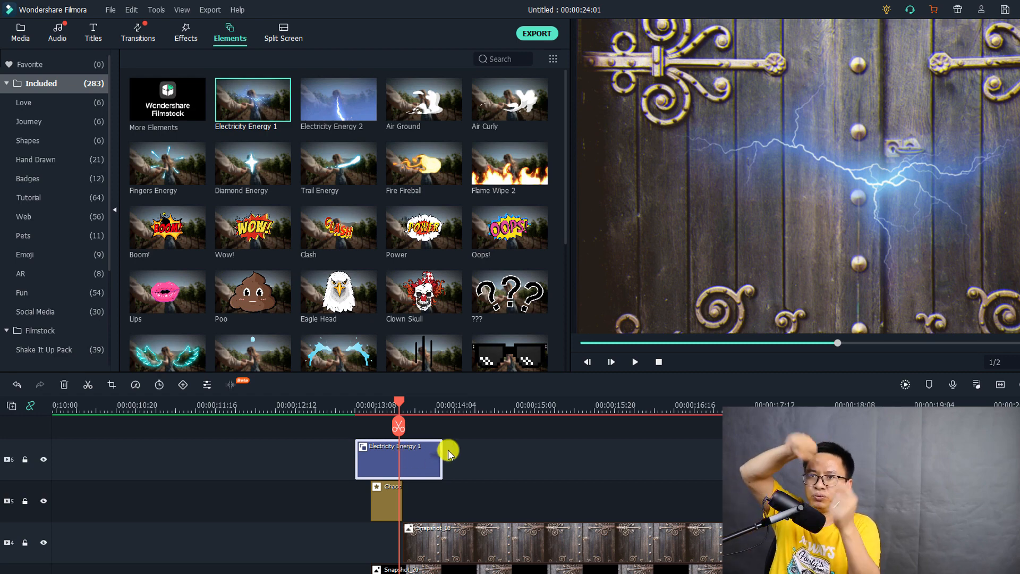
Step: Find the Blue Energy 2 element and add it on a new track above Electricity Energy 1, starting at about 00:00:13:19
scroll(439, 268, down, 4)
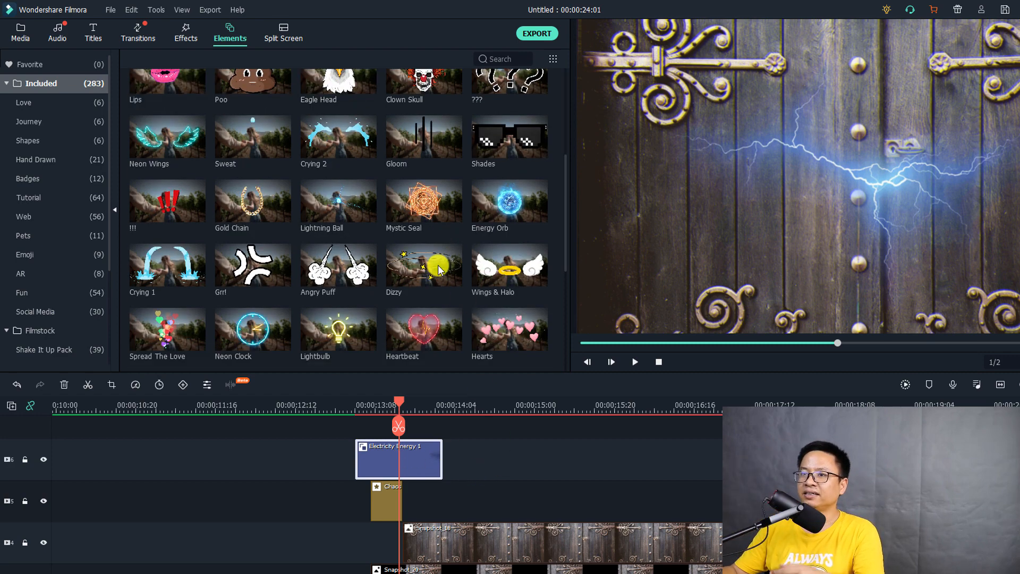
scroll(420, 270, down, 18)
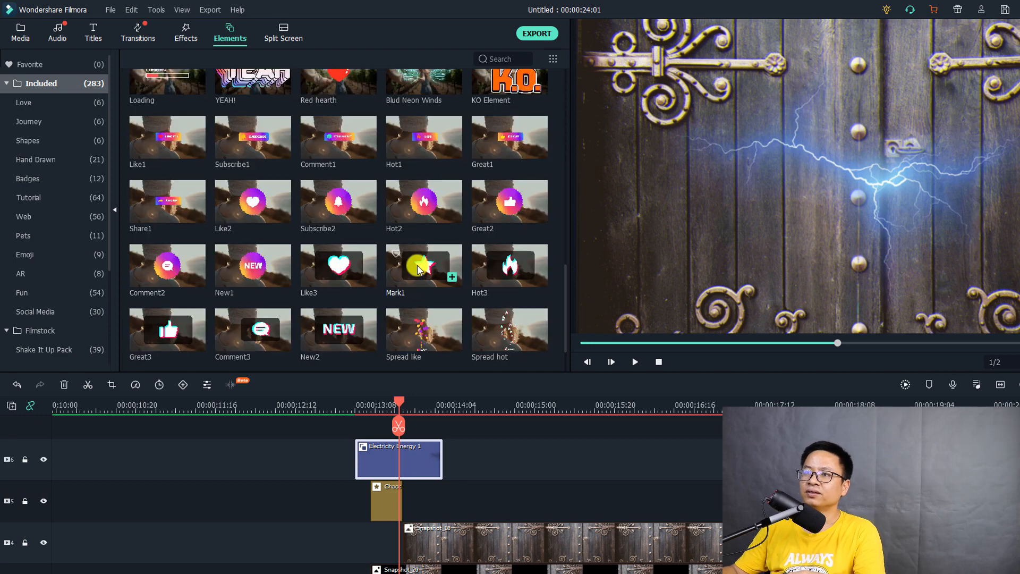
scroll(420, 270, up, 20)
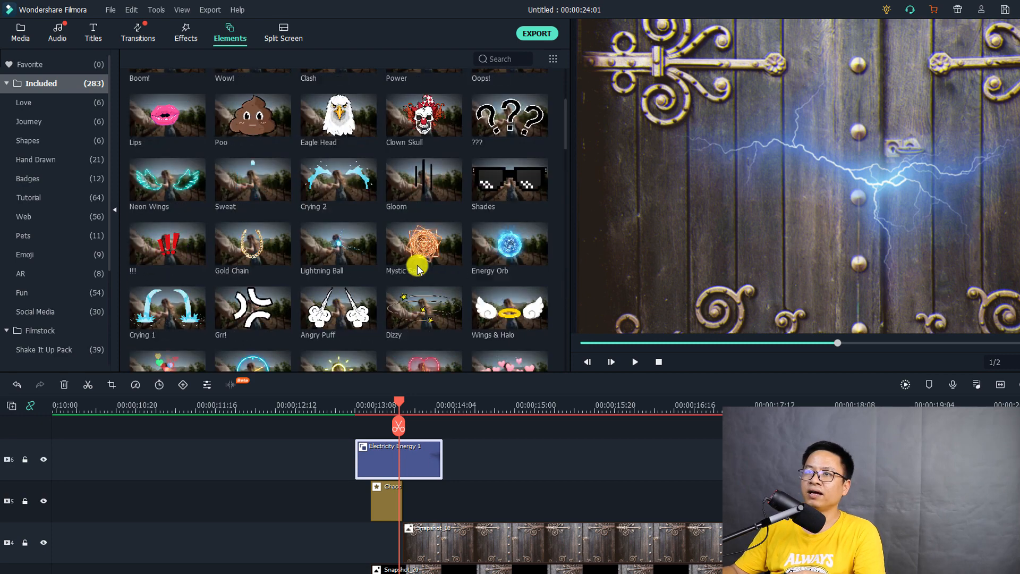
scroll(439, 249, down, 12)
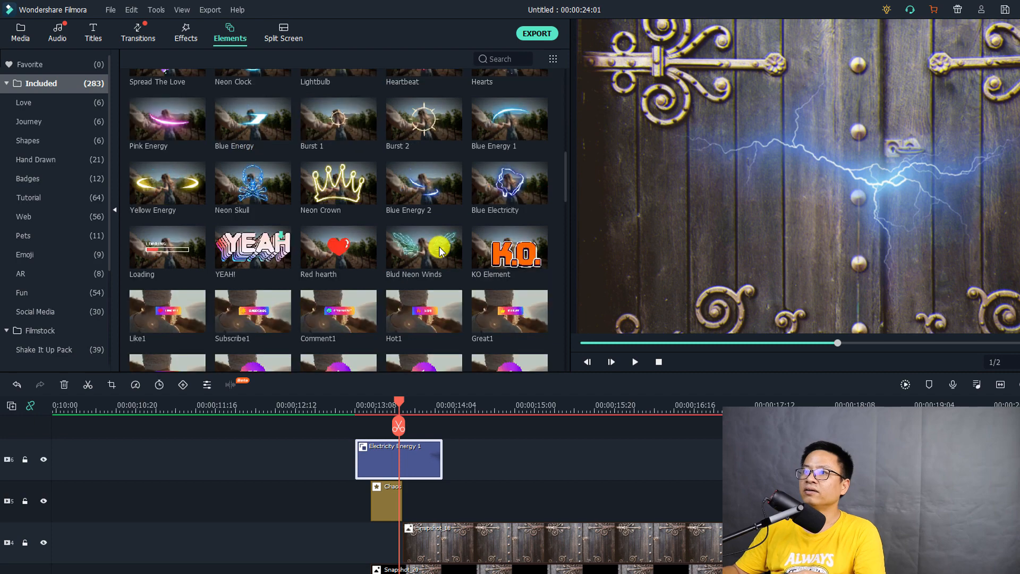
scroll(447, 221, up, 5)
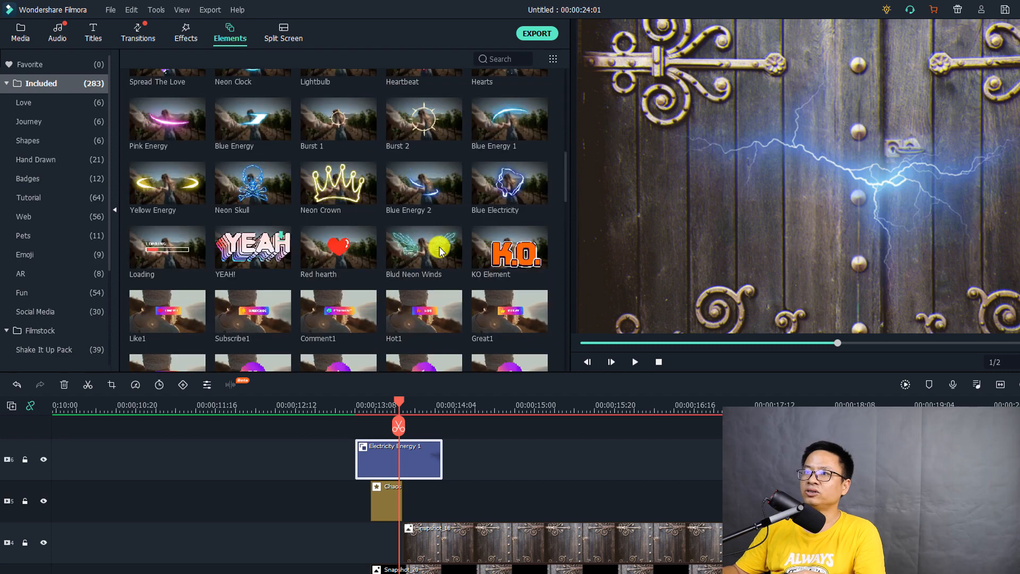
click(411, 196)
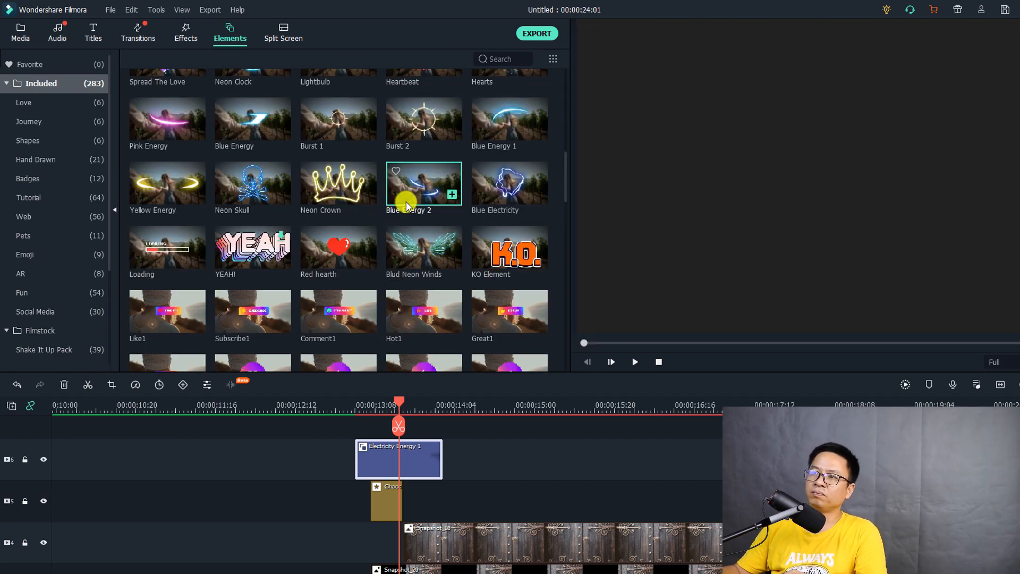
scroll(450, 255, up, 5)
scroll(452, 263, down, 5)
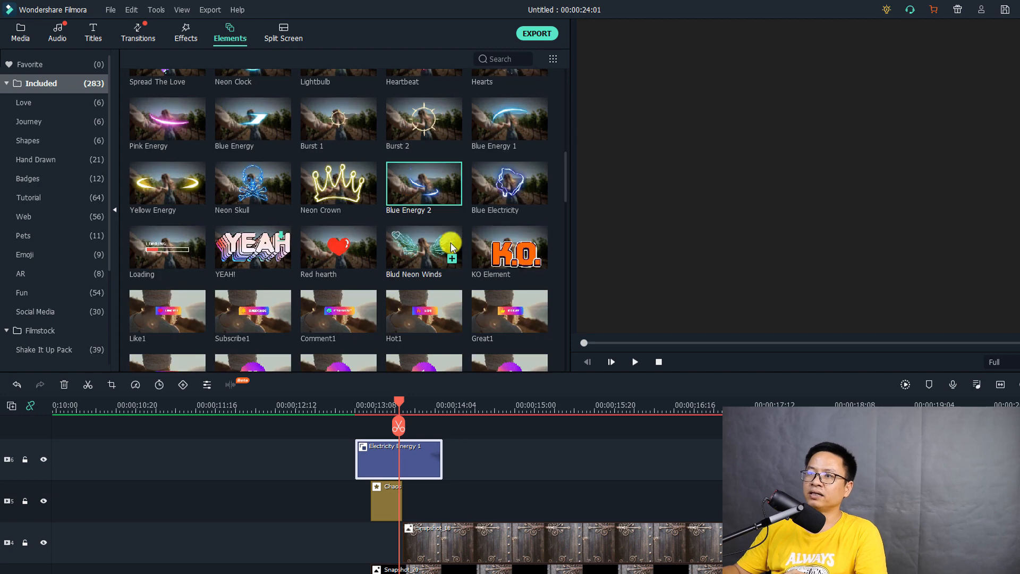
drag(416, 191, 401, 428)
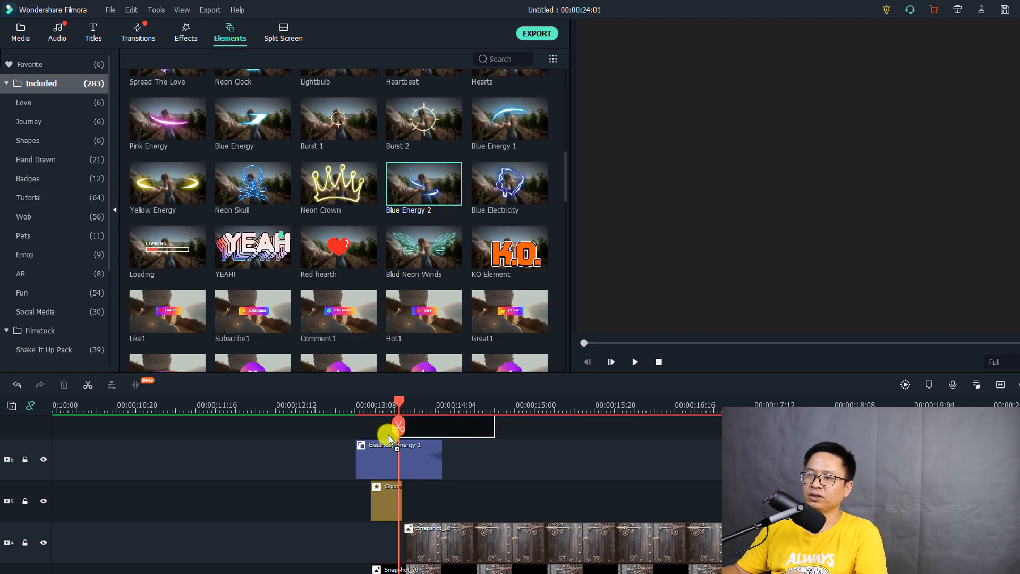
drag(401, 433, 401, 433)
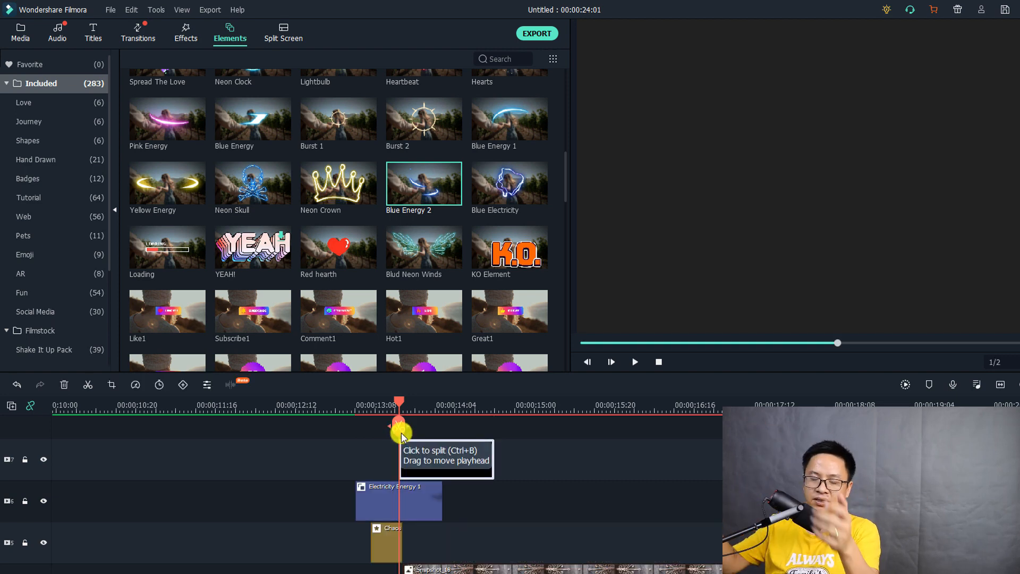
Step: Move the Blue Energy 2 element earlier to start at about 00:00:13:16 and check its animation over the door
drag(402, 435, 420, 423)
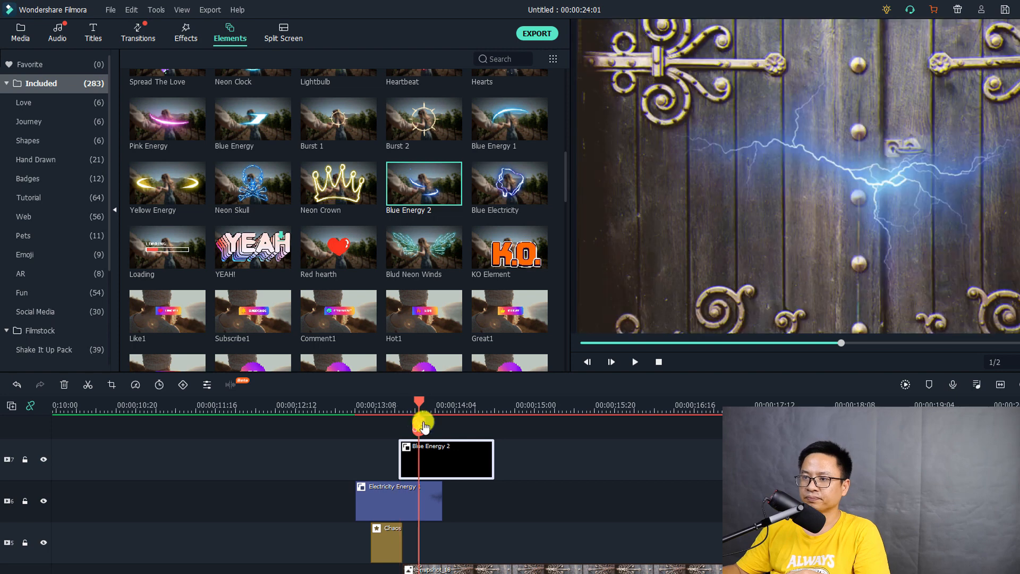
drag(426, 462, 404, 468)
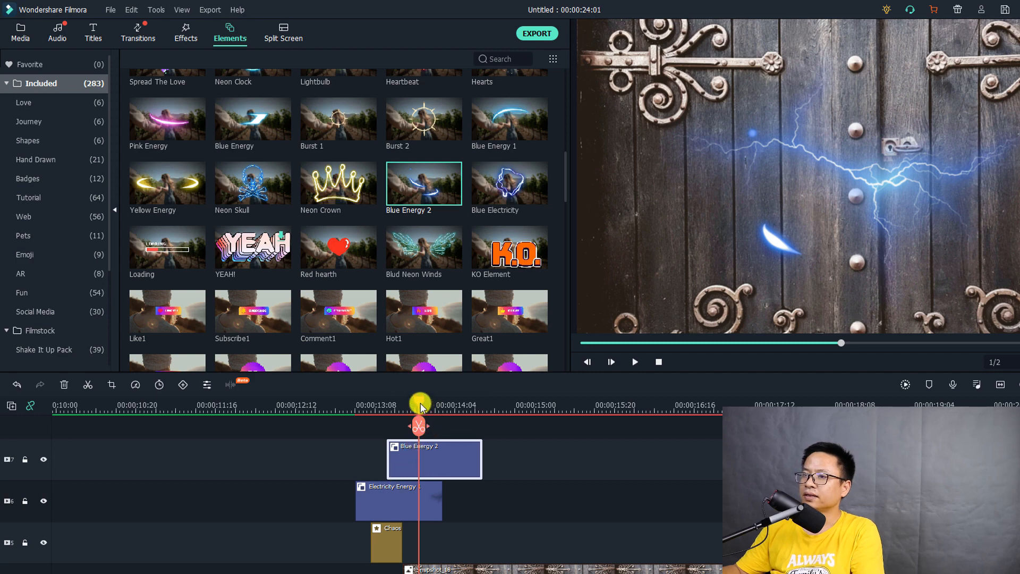
drag(419, 407, 425, 407)
drag(426, 407, 431, 408)
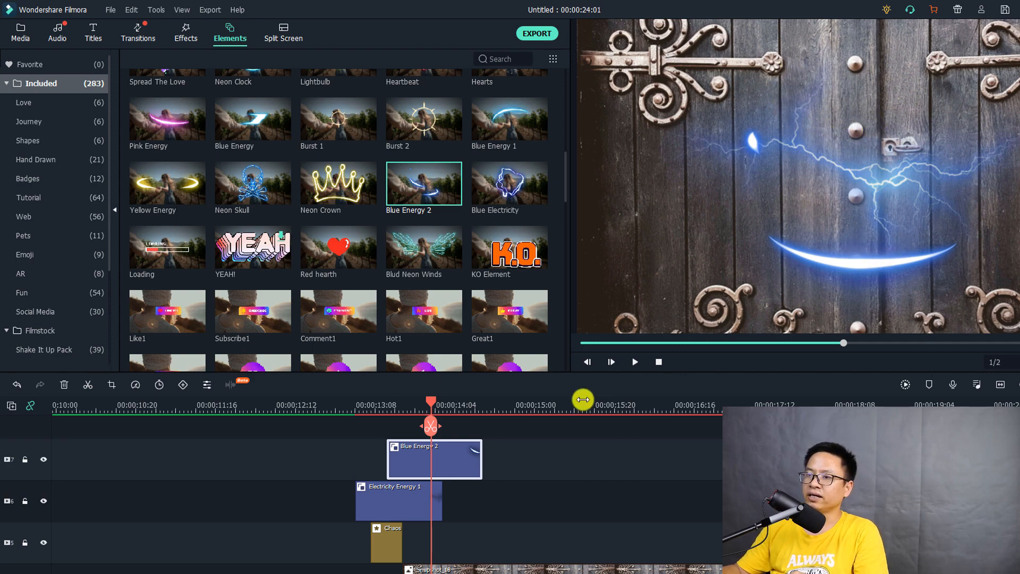
Step: Add a second Blue Energy 2 on a new track, aligned with the first, and shift its graphic up and slightly left in the preview
scroll(531, 417, up, 1)
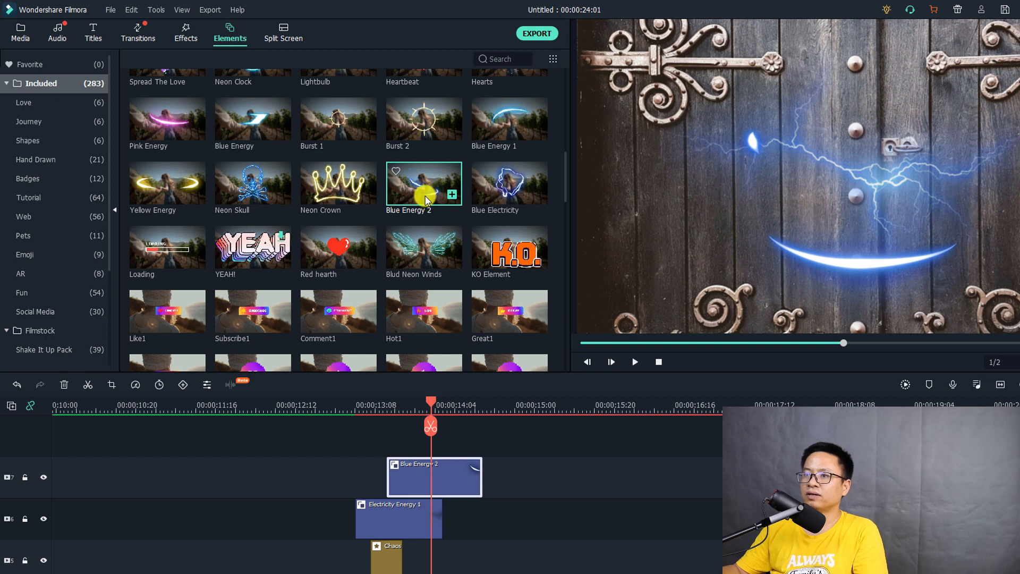
drag(425, 199, 402, 480)
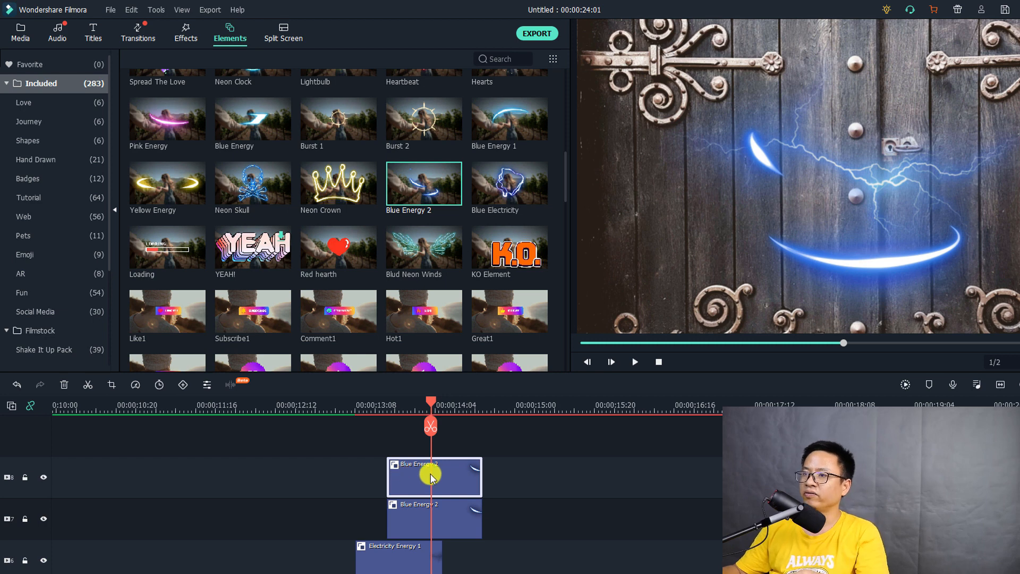
click(840, 166)
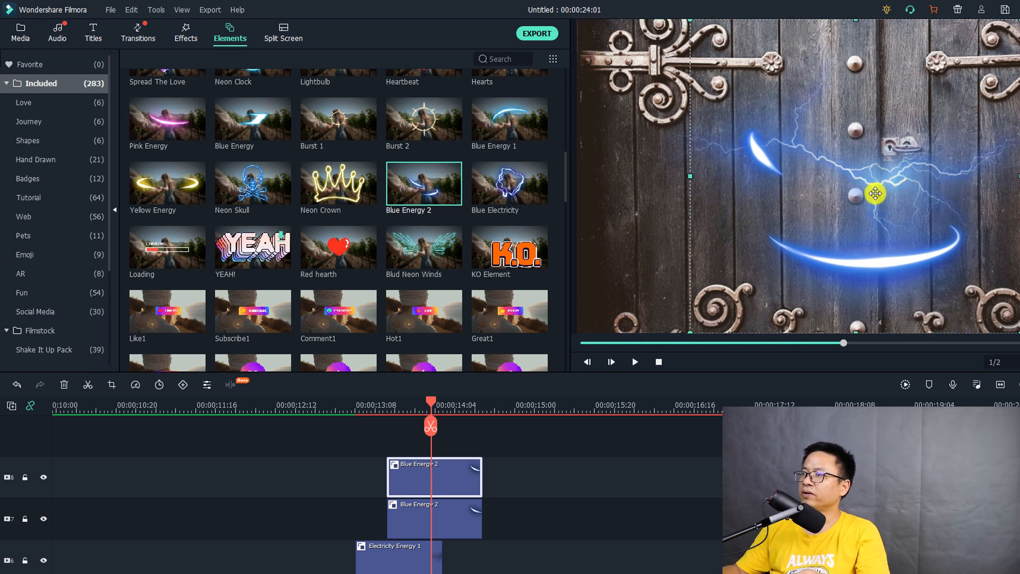
drag(879, 173, 856, 129)
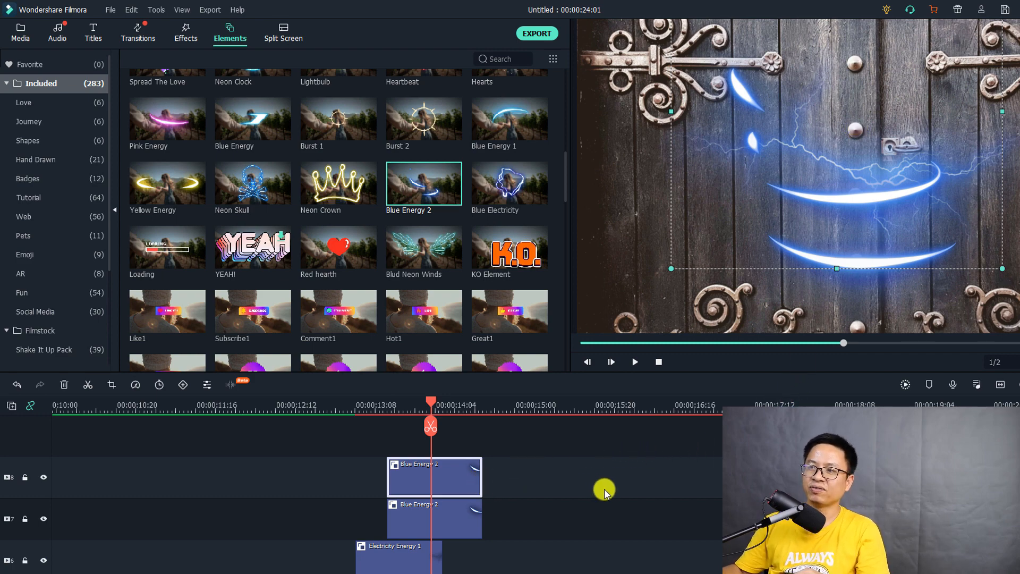
click(582, 492)
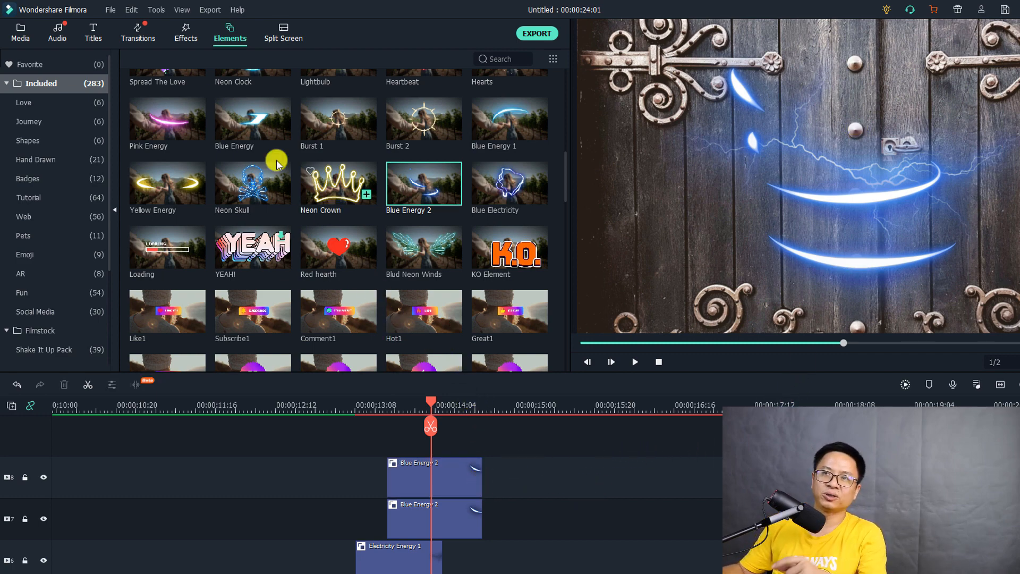
Step: Add green screen clip 55 from the shared Green Screen Trans folder on a new track above the Blue Energy 2 elements
click(21, 33)
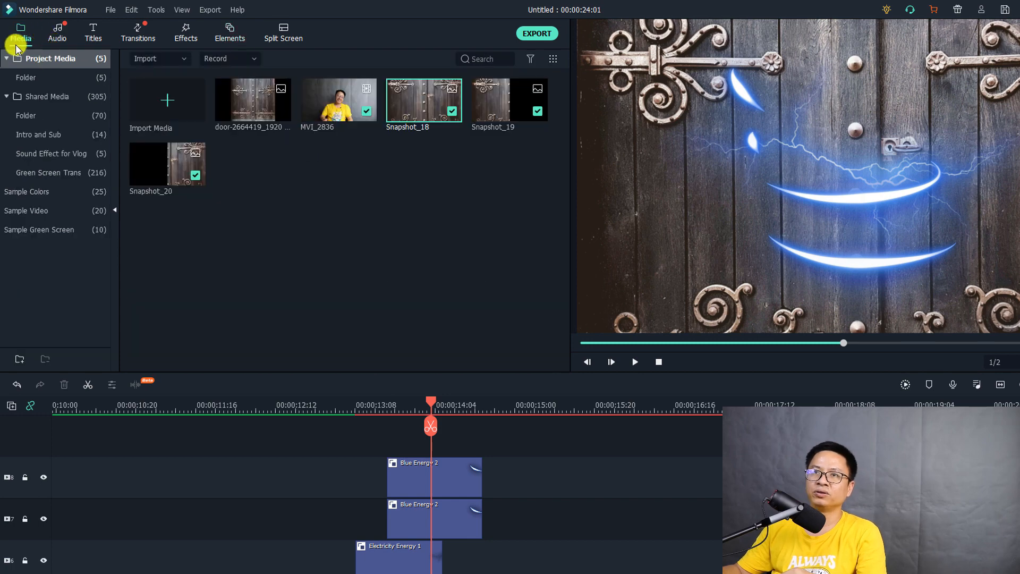
click(41, 171)
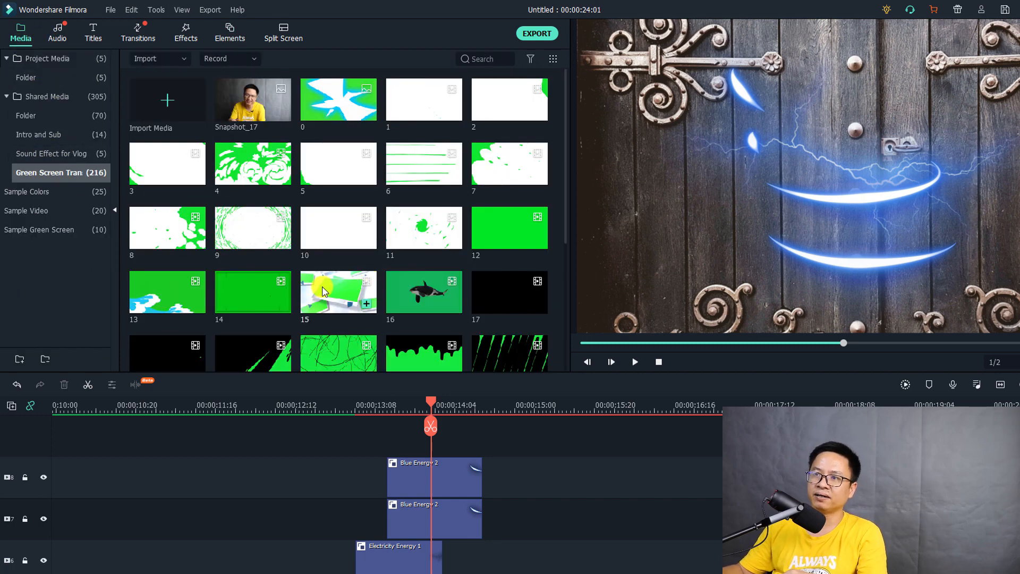
scroll(324, 291, down, 12)
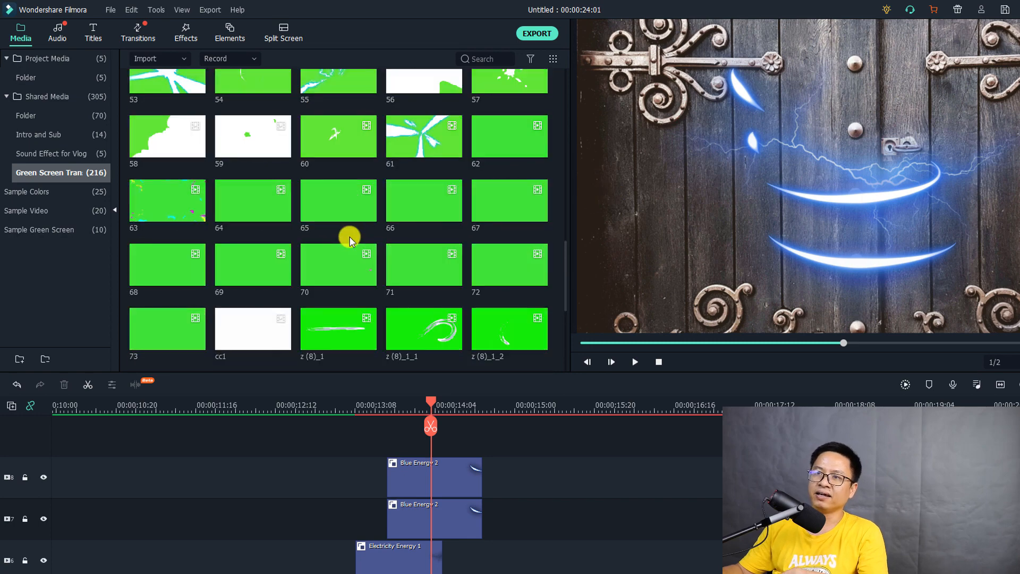
scroll(350, 240, down, 5)
scroll(350, 240, down, 10)
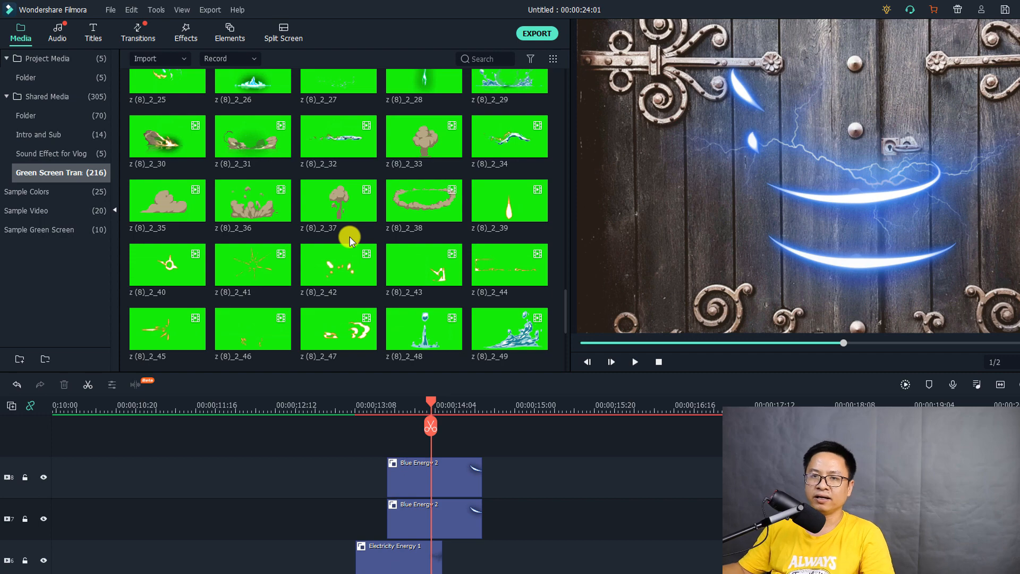
scroll(351, 240, up, 15)
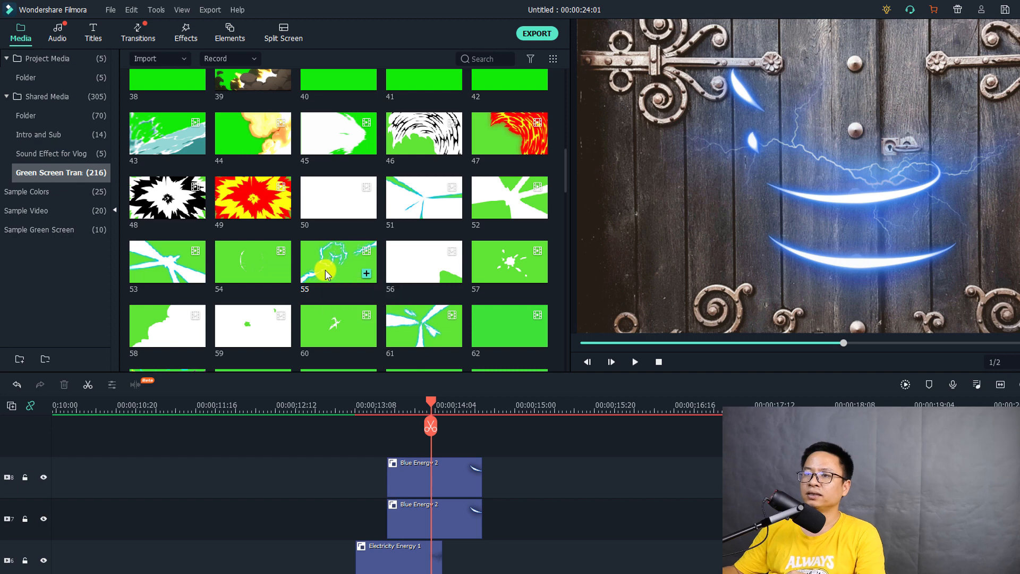
drag(326, 270, 448, 451)
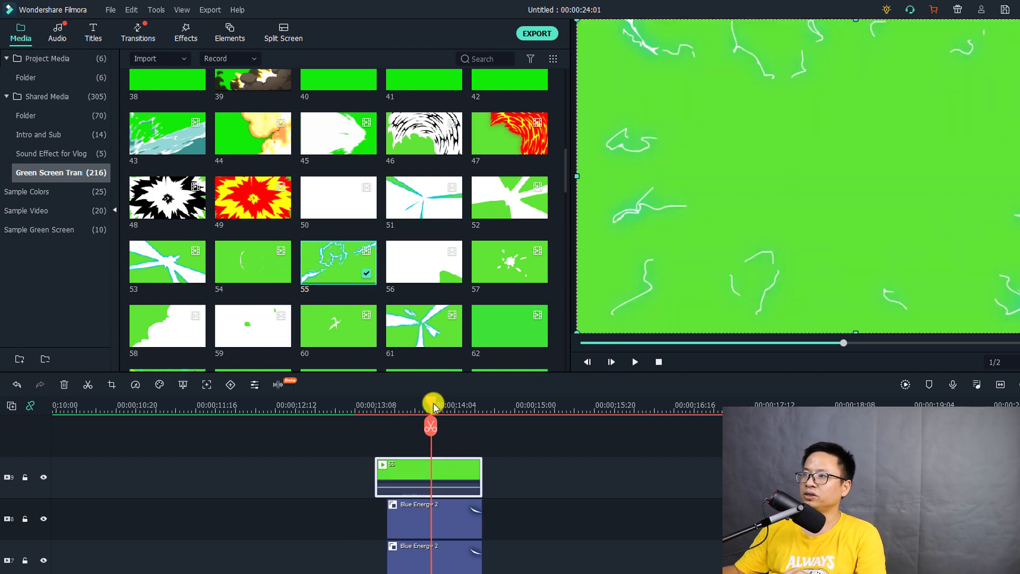
Step: Split clip 55 at about 00:00:13:20, where its lightning burst begins, and delete the part before the cut
drag(433, 407, 422, 408)
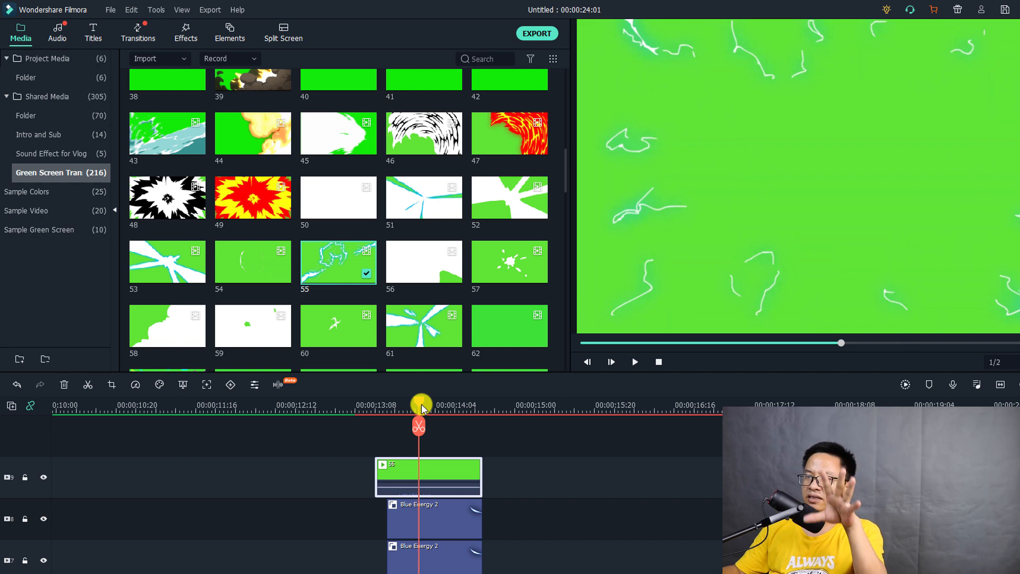
drag(422, 407, 411, 409)
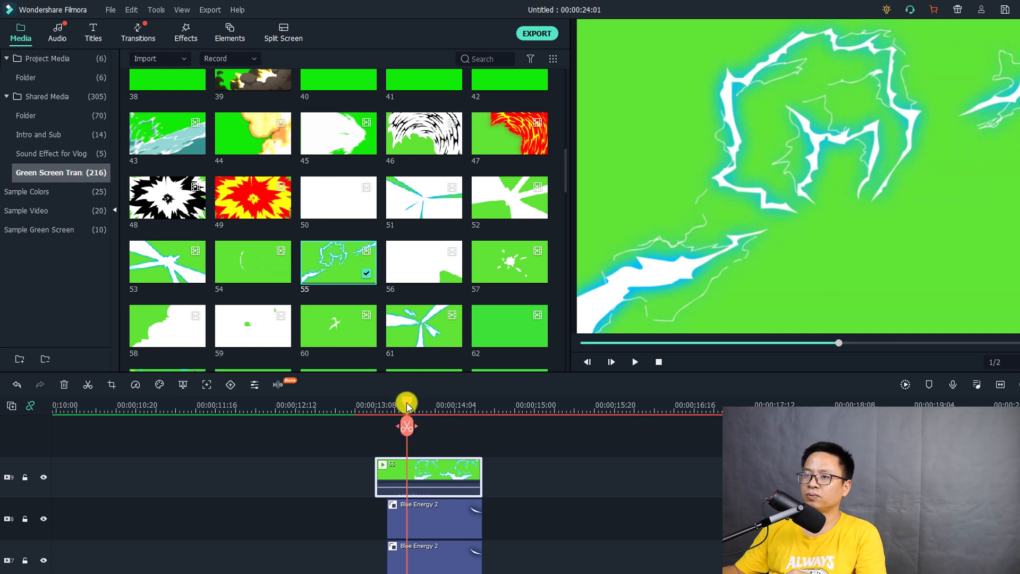
drag(407, 403, 404, 405)
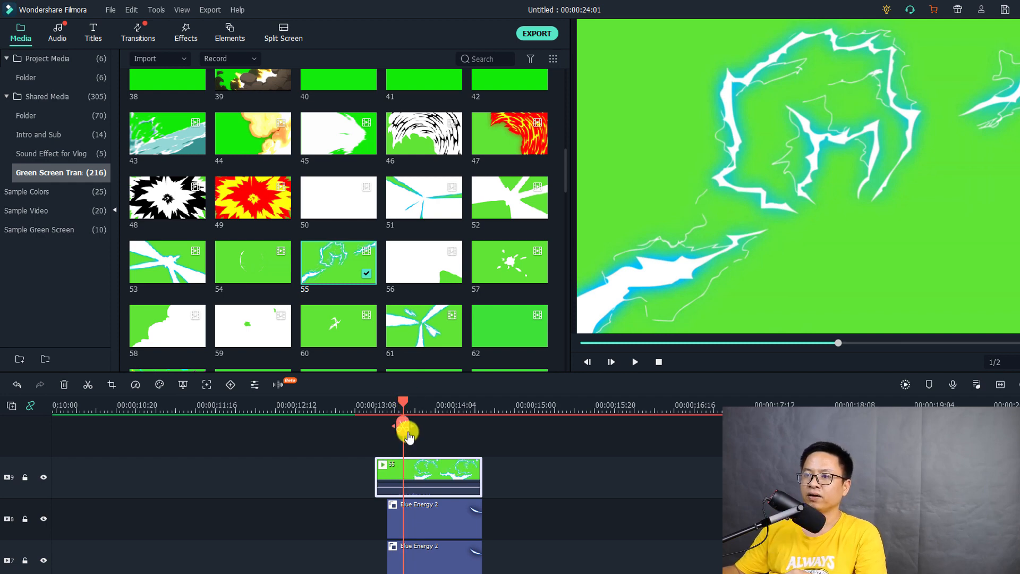
click(409, 433)
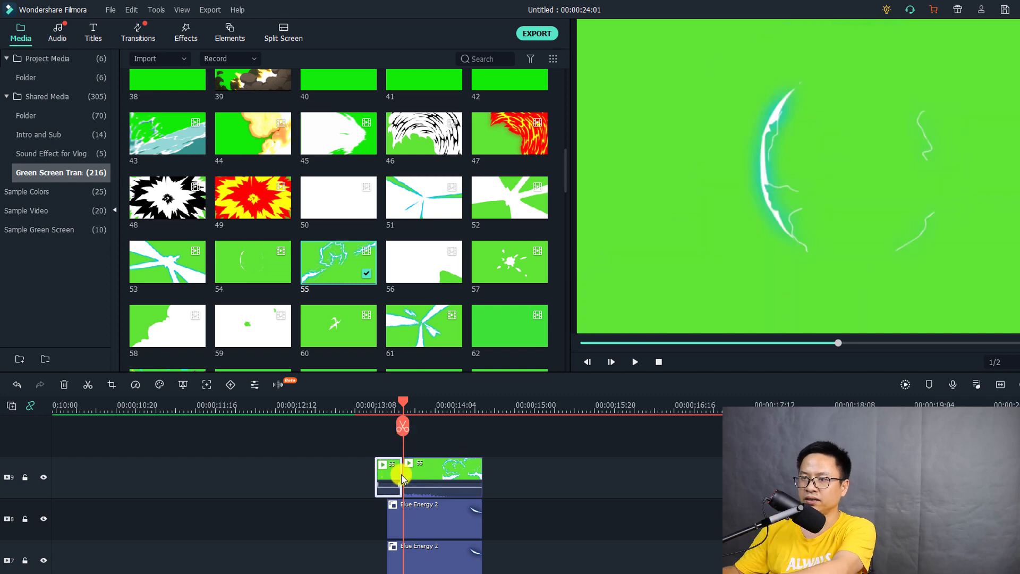
key(Delete)
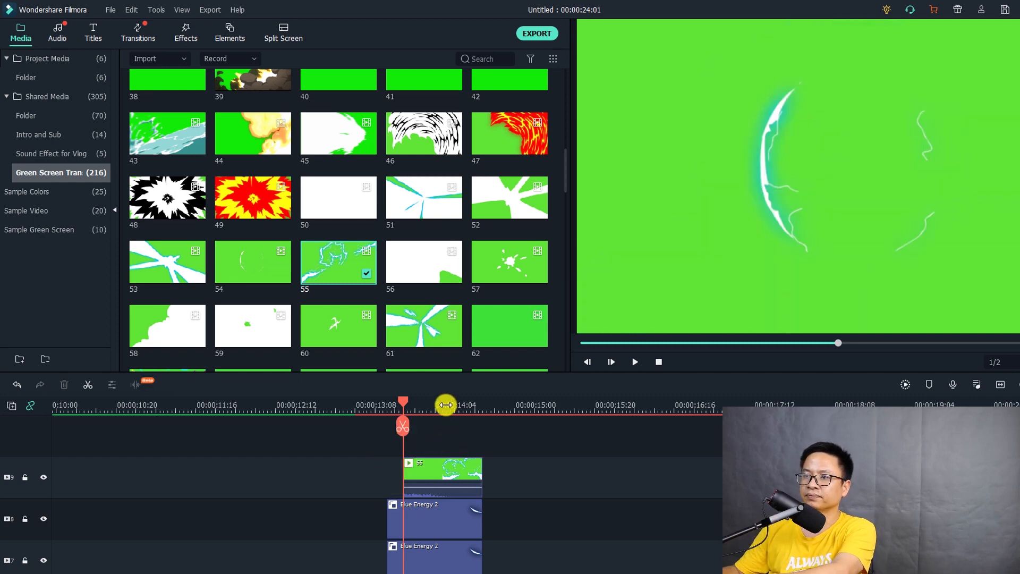
Step: Split clip 55 at about 00:00:14:06 and delete the part after the cut
click(443, 405)
click(461, 472)
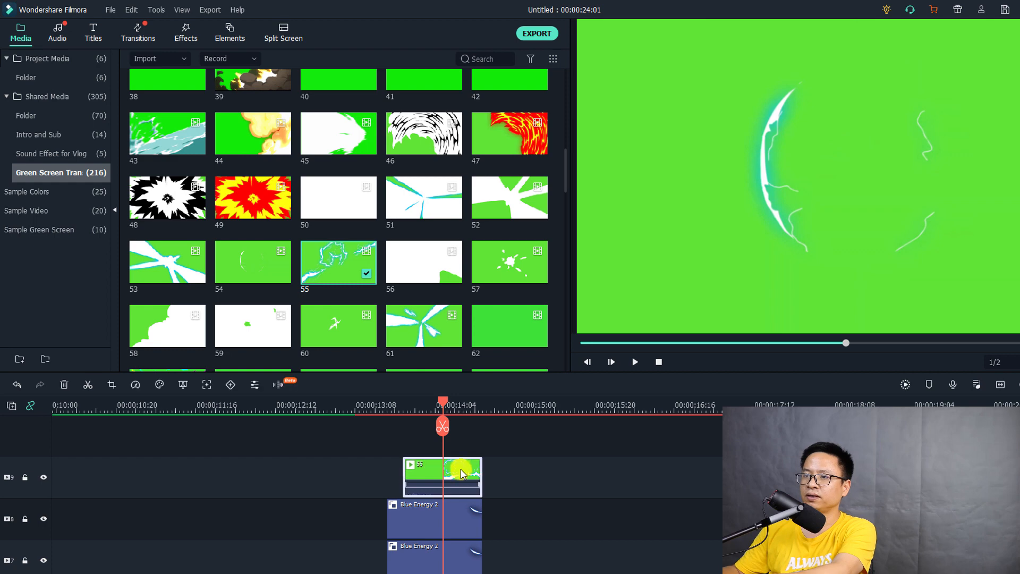
click(443, 426)
click(458, 477)
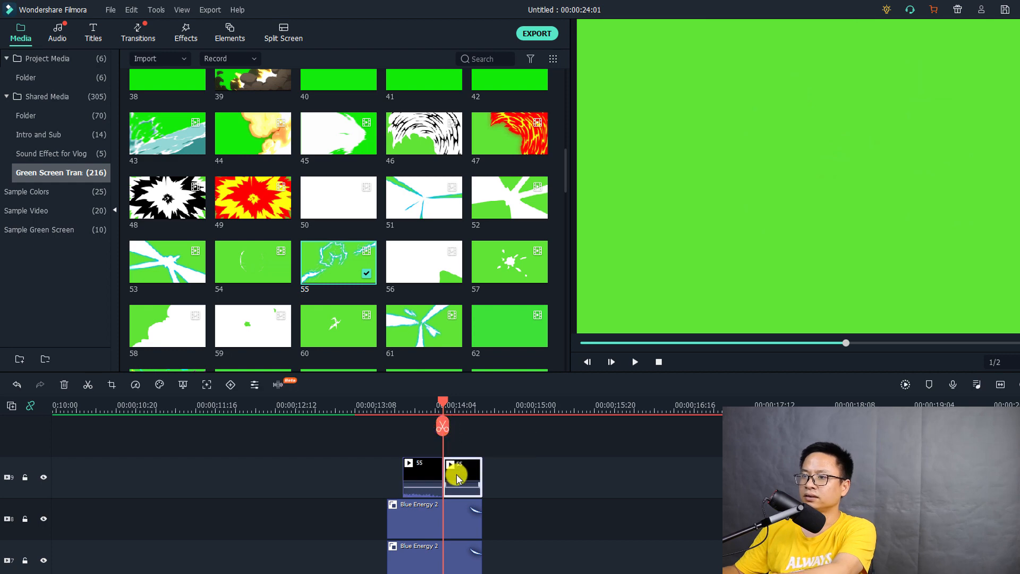
key(Delete)
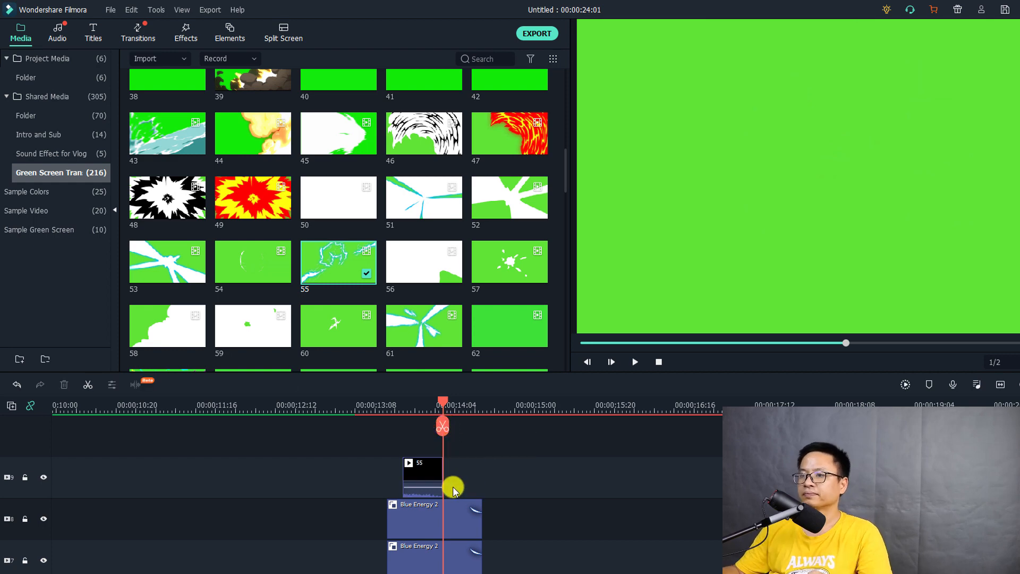
Step: Key out clip 55's background with Chroma Key, sampling its green from the preview, and check the lightning over the door
click(417, 474)
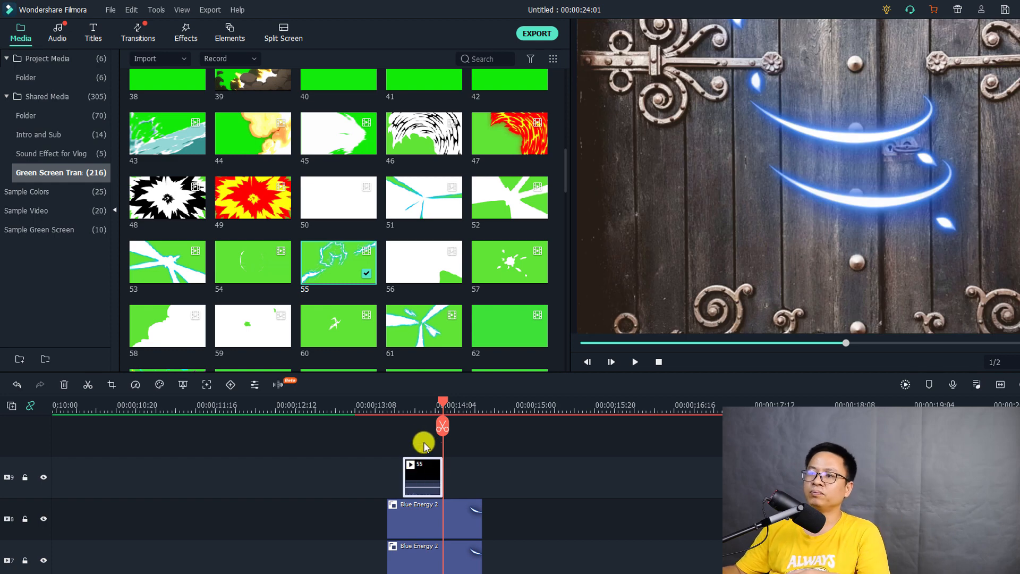
click(415, 409)
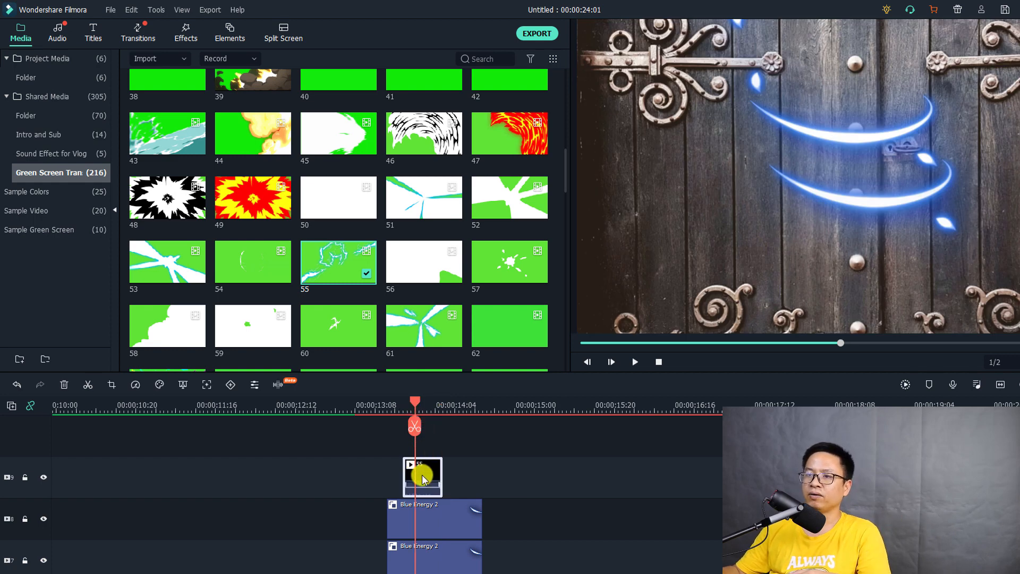
click(183, 391)
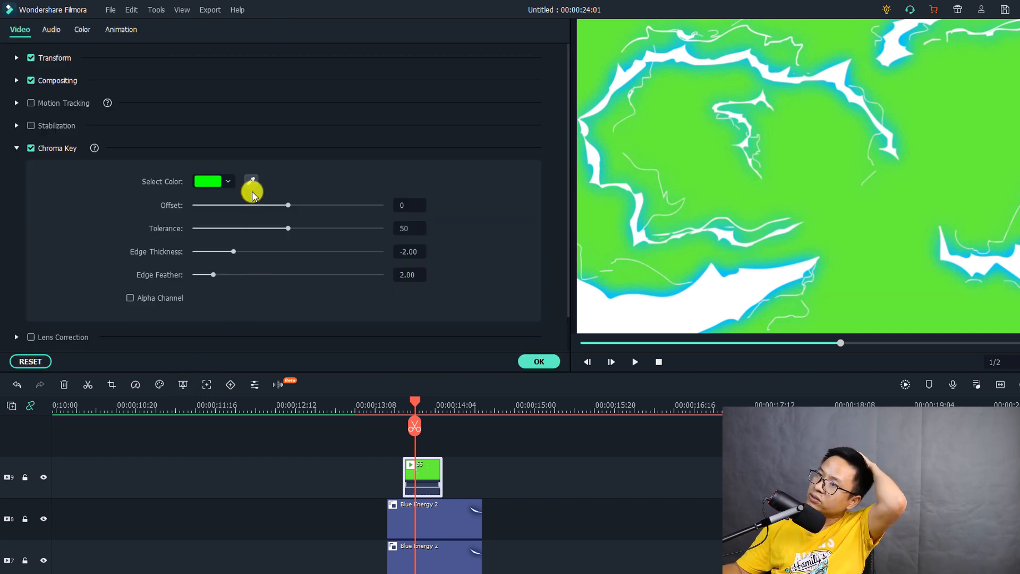
click(250, 186)
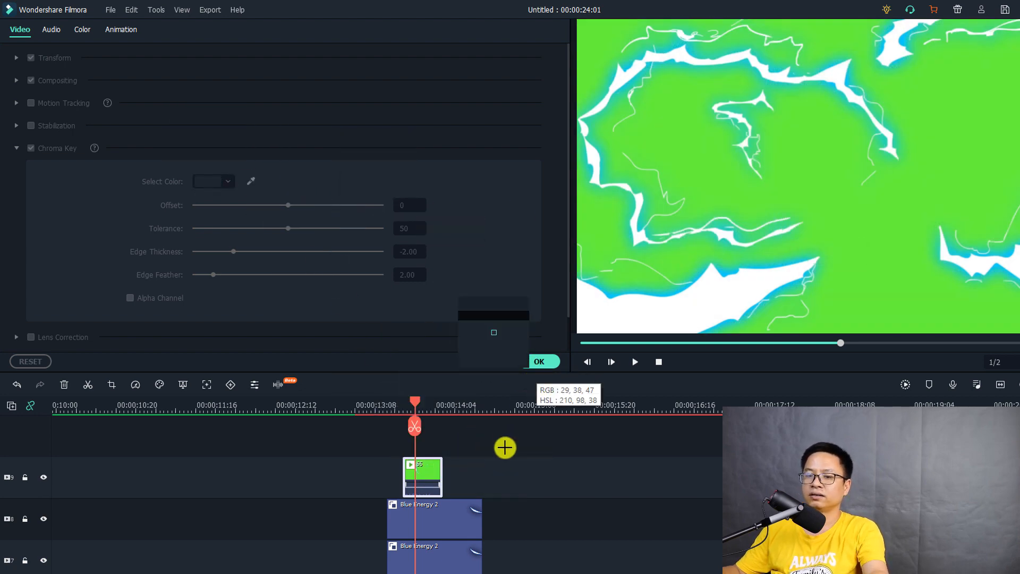
click(727, 190)
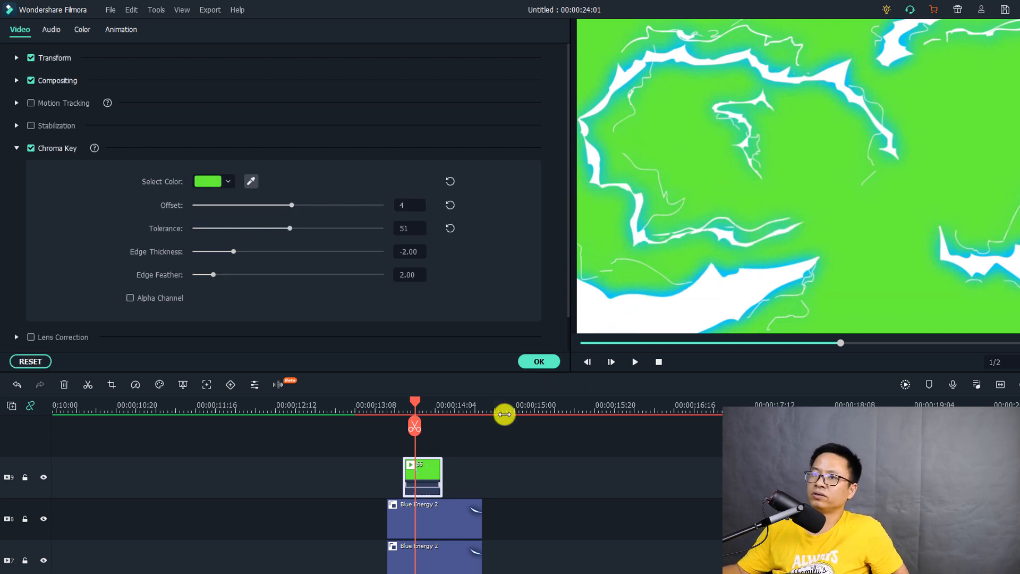
drag(415, 405, 423, 405)
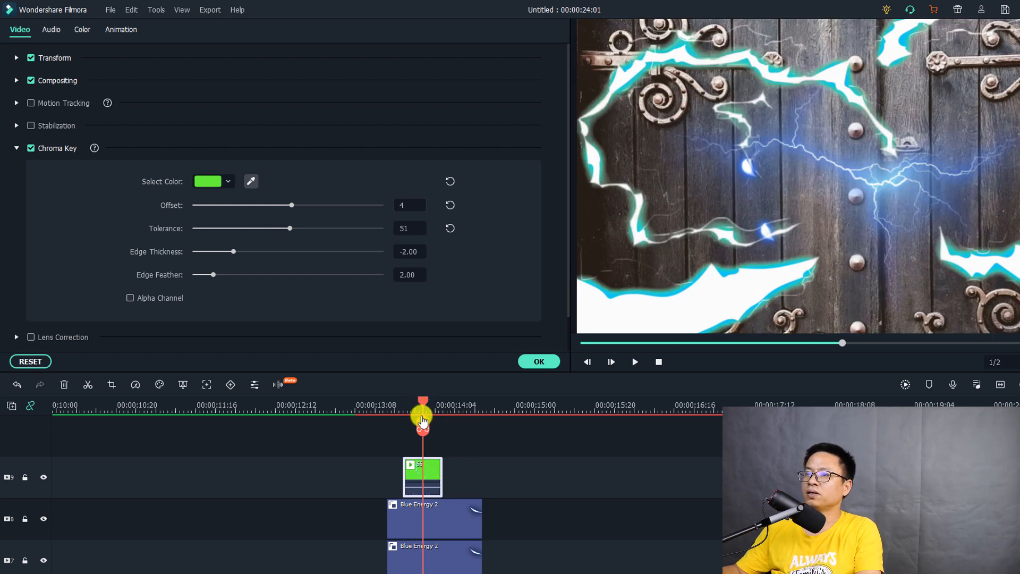
click(400, 407)
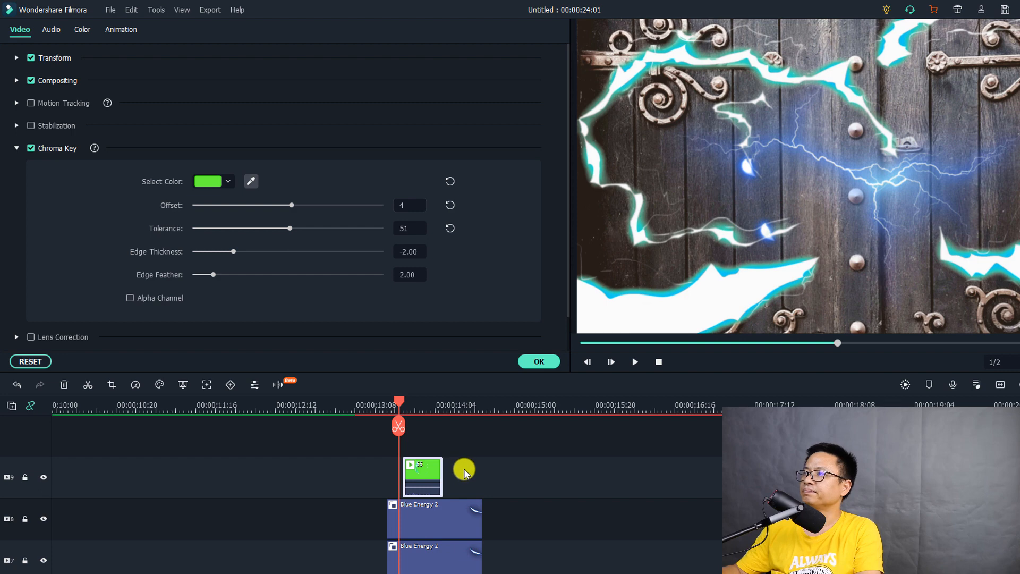
Step: Accept the chroma key settings and add the Sideways 1 shake filter on the Chaos 1 track, starting at 00:00:18:06
scroll(465, 473, down, 1)
scroll(465, 472, down, 5)
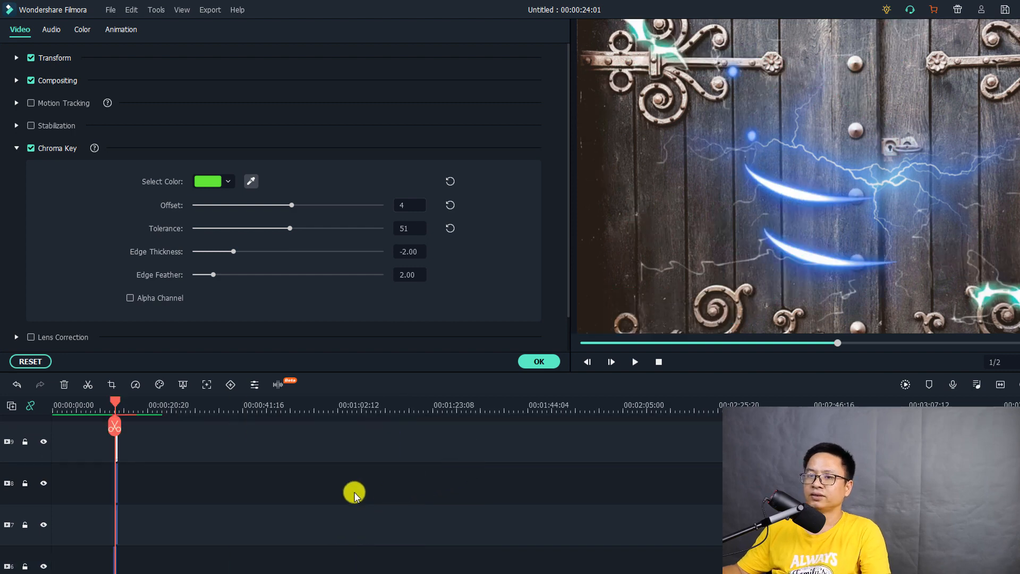
scroll(319, 497, up, 5)
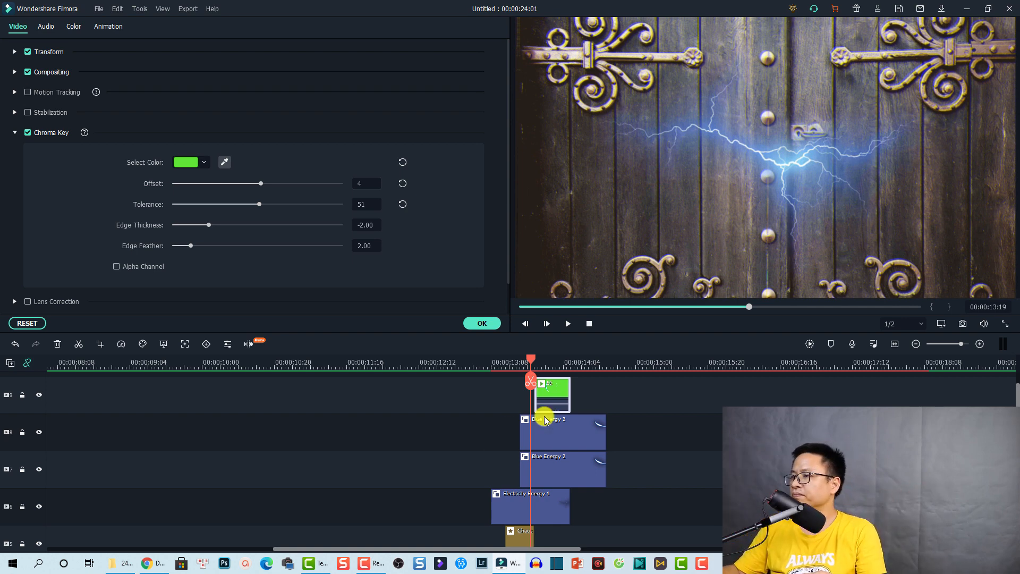
click(726, 362)
scroll(726, 393, down, 2)
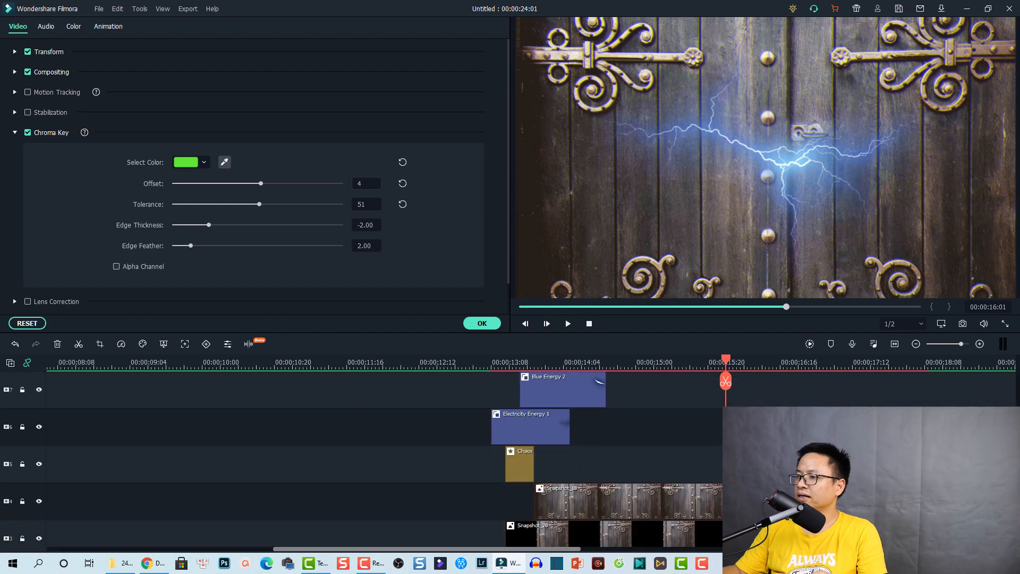
scroll(726, 426, down, 3)
click(927, 363)
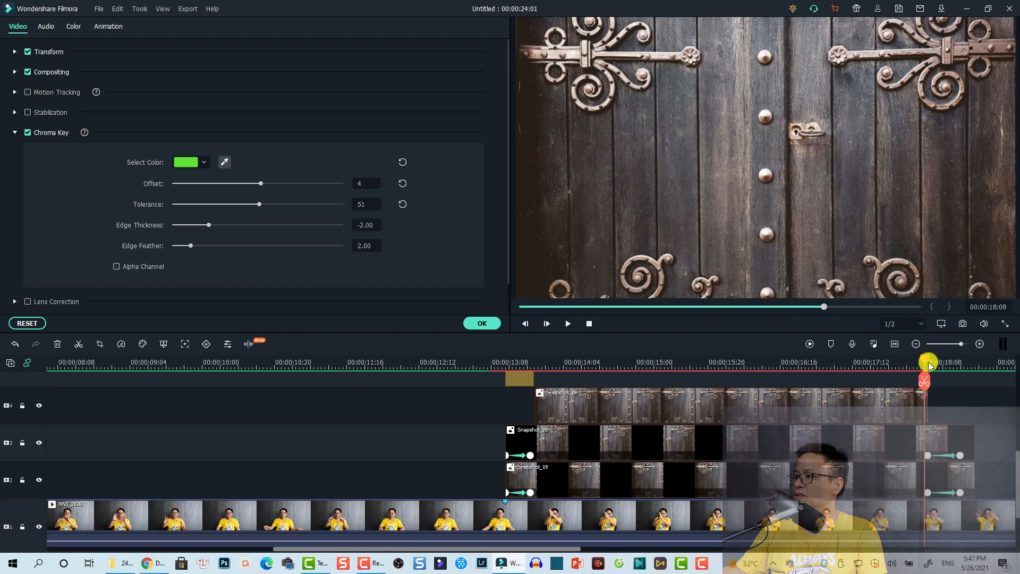
click(920, 357)
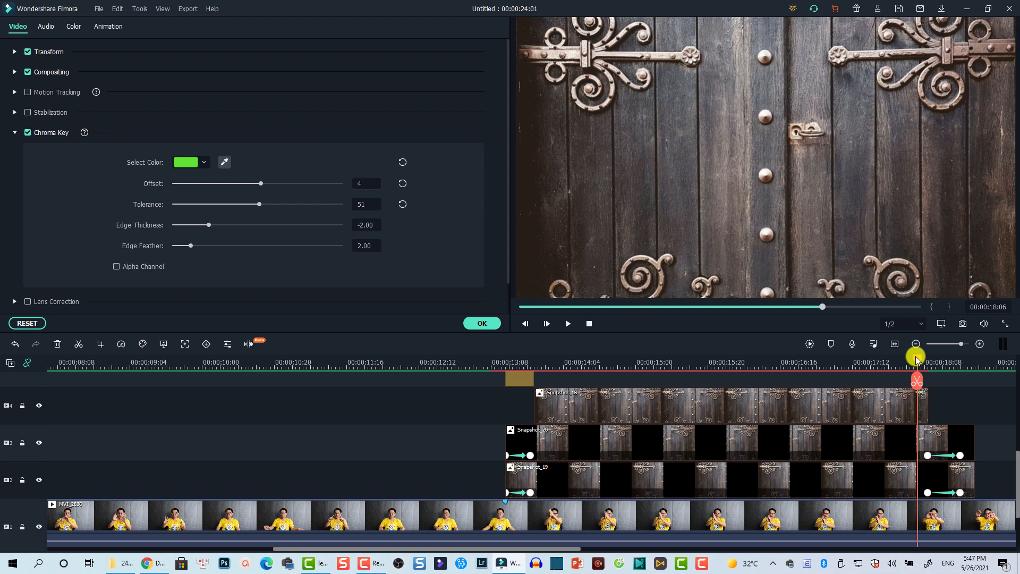
click(482, 323)
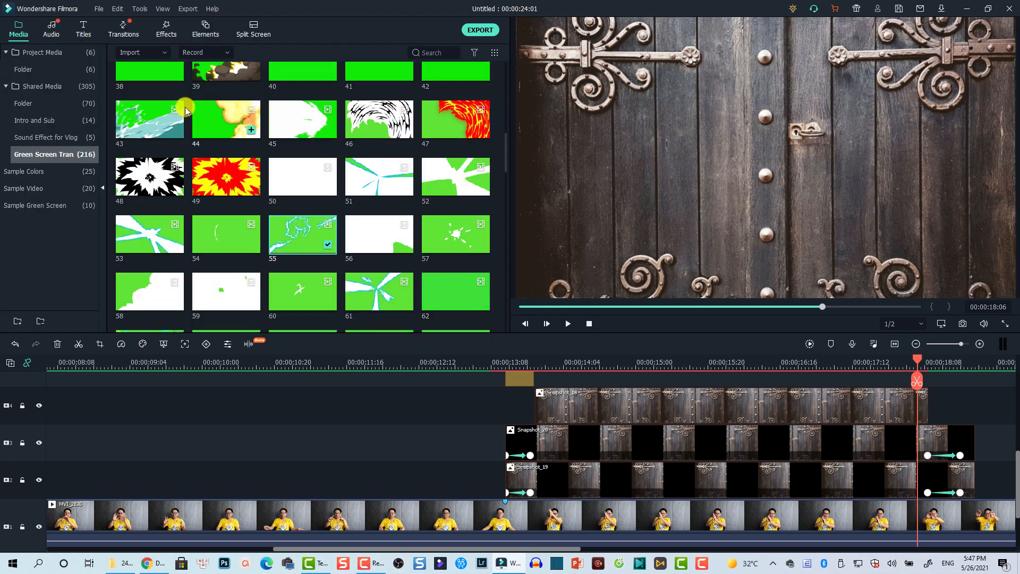
click(165, 30)
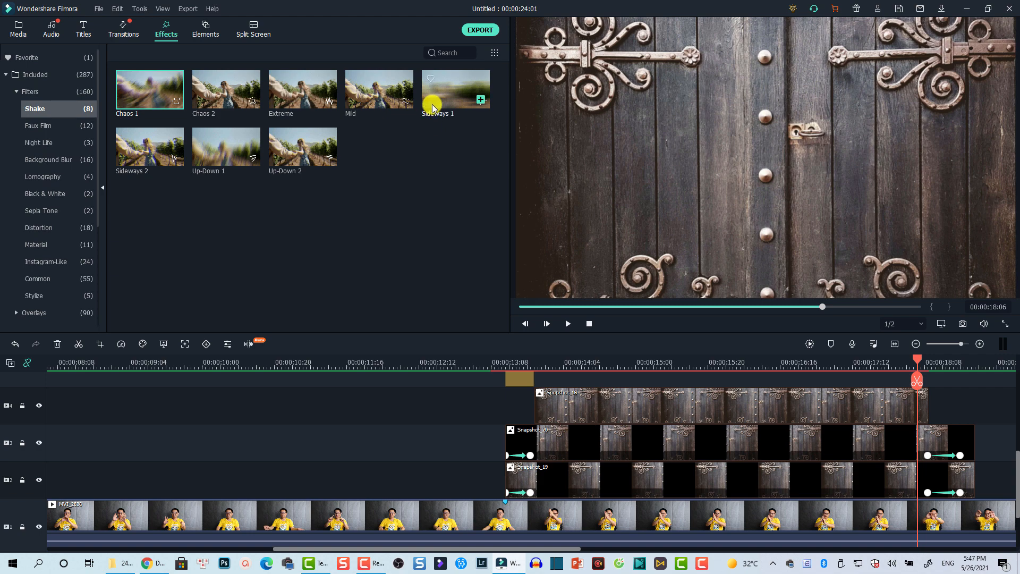
drag(434, 106, 914, 384)
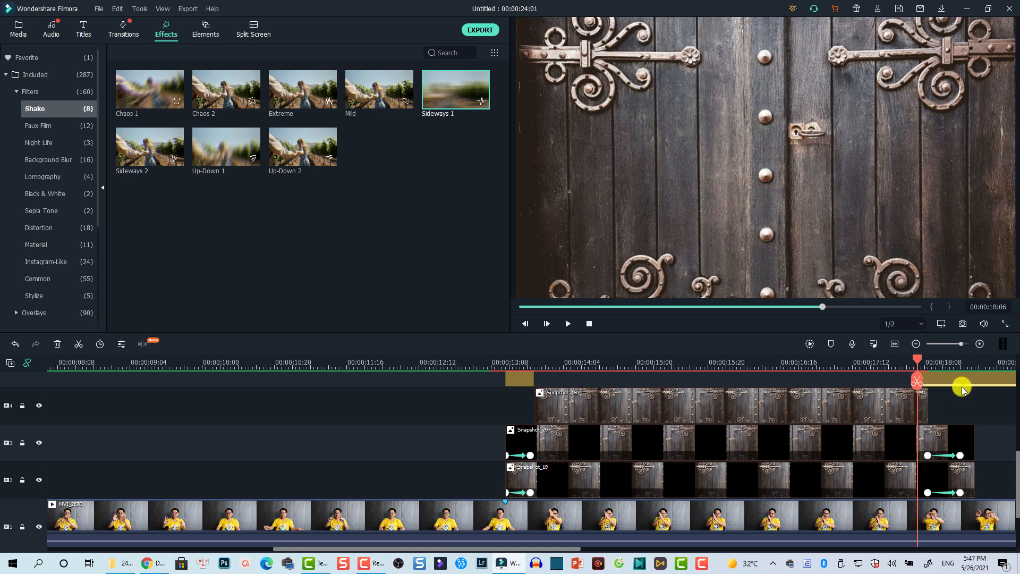
Step: Split the Sideways 1 filter at 00:00:18:17, as the half-doors finish opening, and delete the part after the cut
click(958, 366)
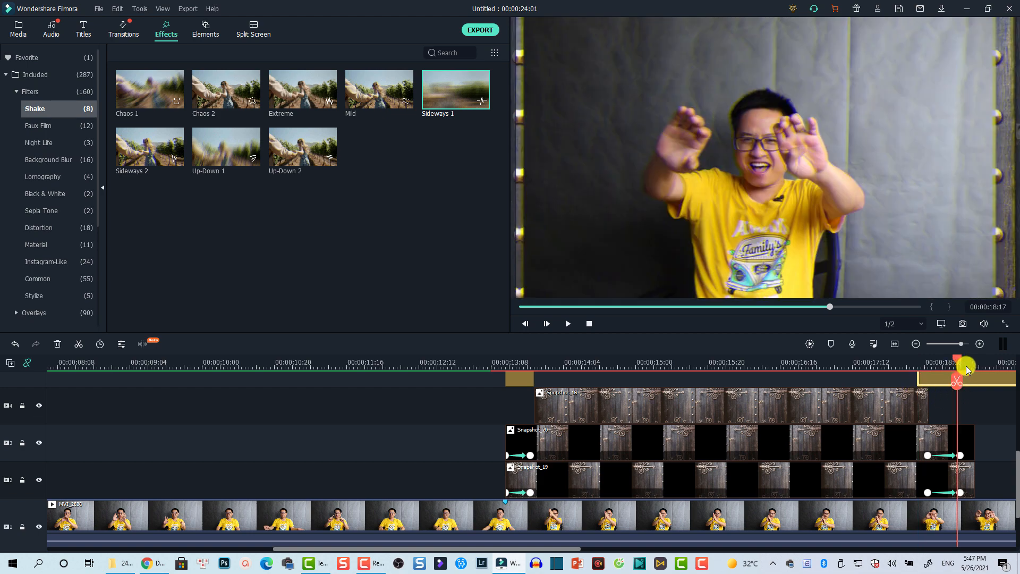
scroll(1010, 399, up, 1)
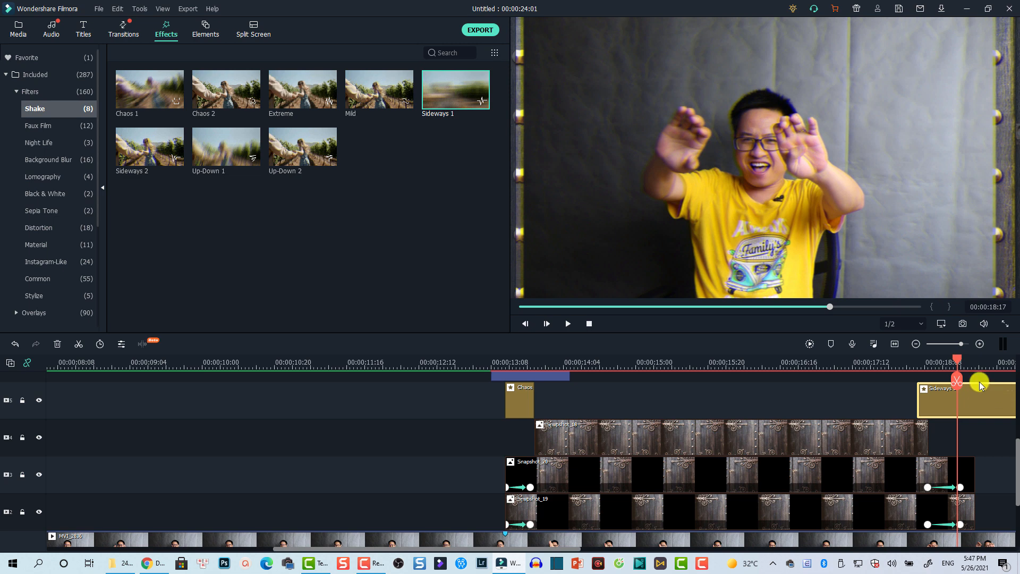
click(959, 381)
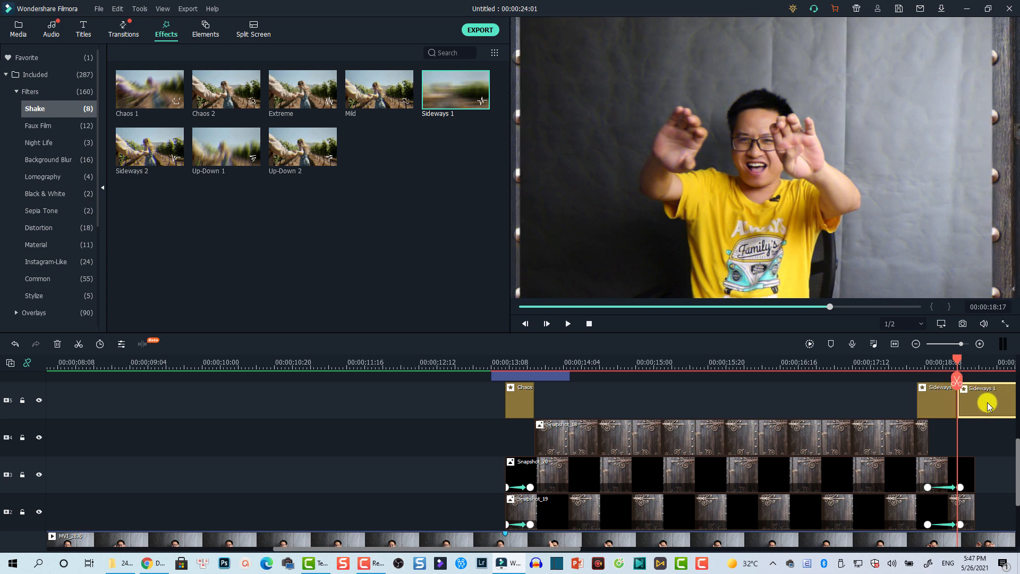
key(Delete)
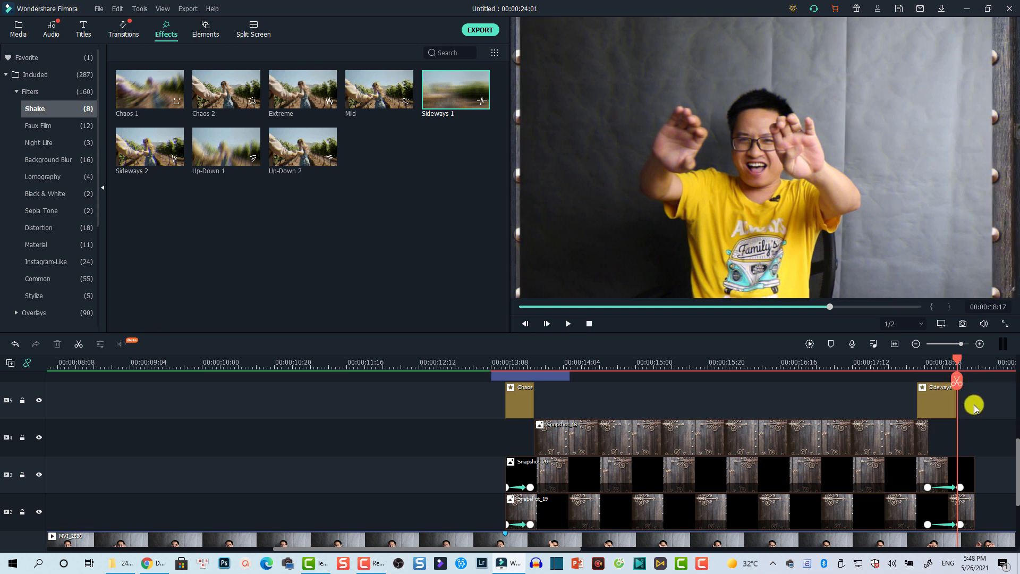
Step: Review the stacked tracks from clip 55 down to the audio track and check the frames at 00:00:13:14 and 00:00:16:06
click(903, 367)
scroll(627, 425, up, 4)
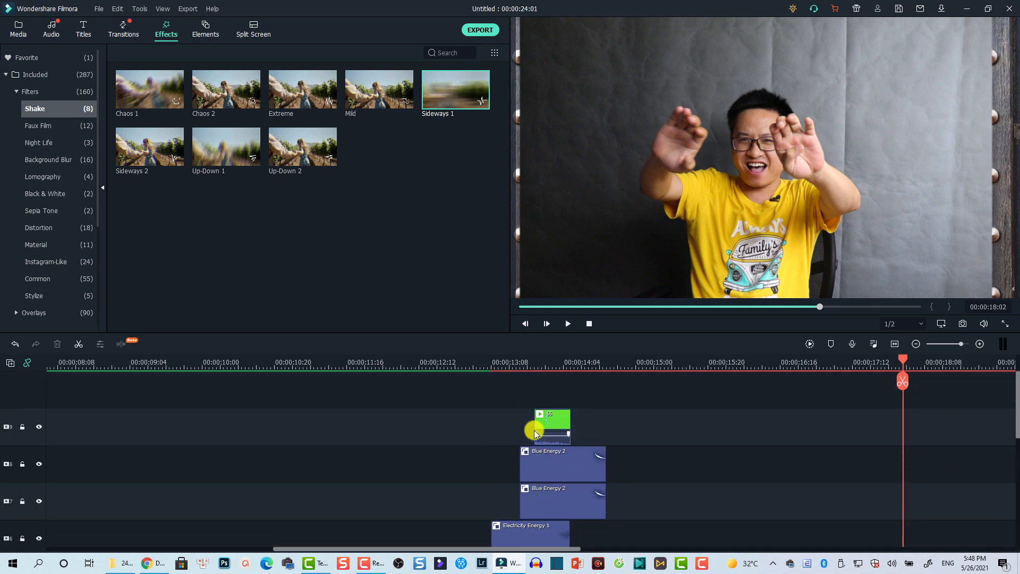
scroll(553, 391, down, 1)
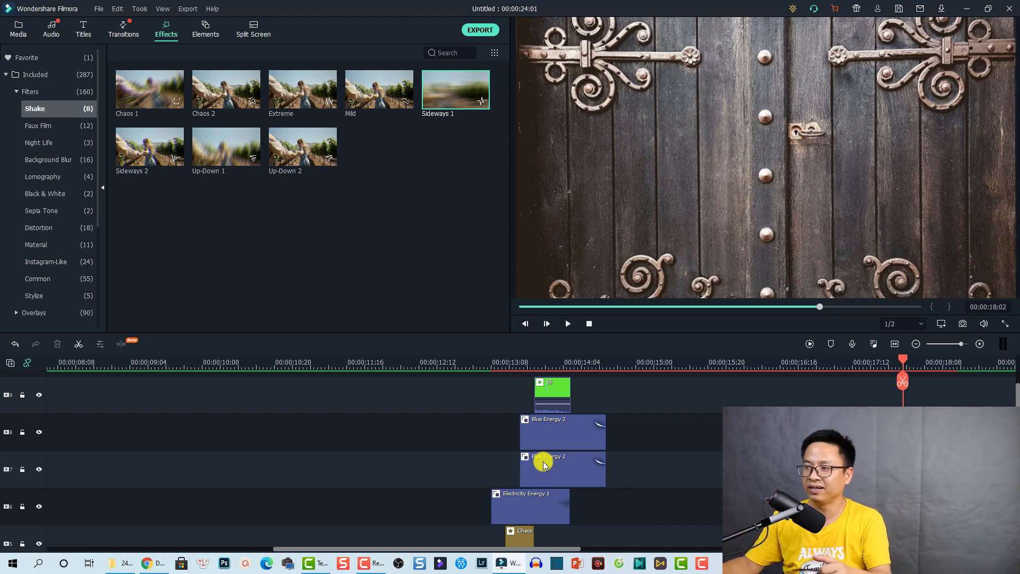
scroll(633, 438, down, 3)
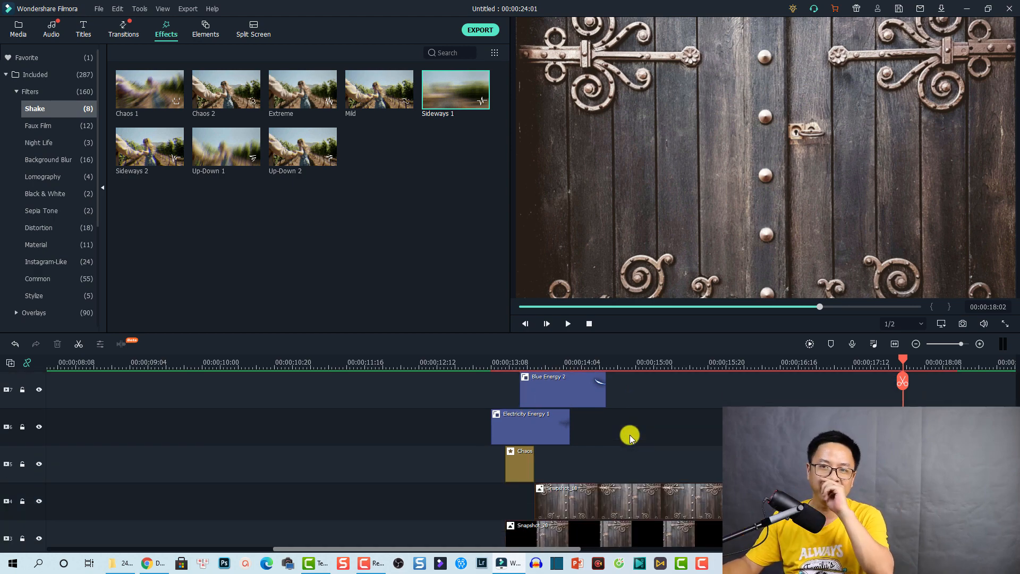
scroll(630, 435, down, 6)
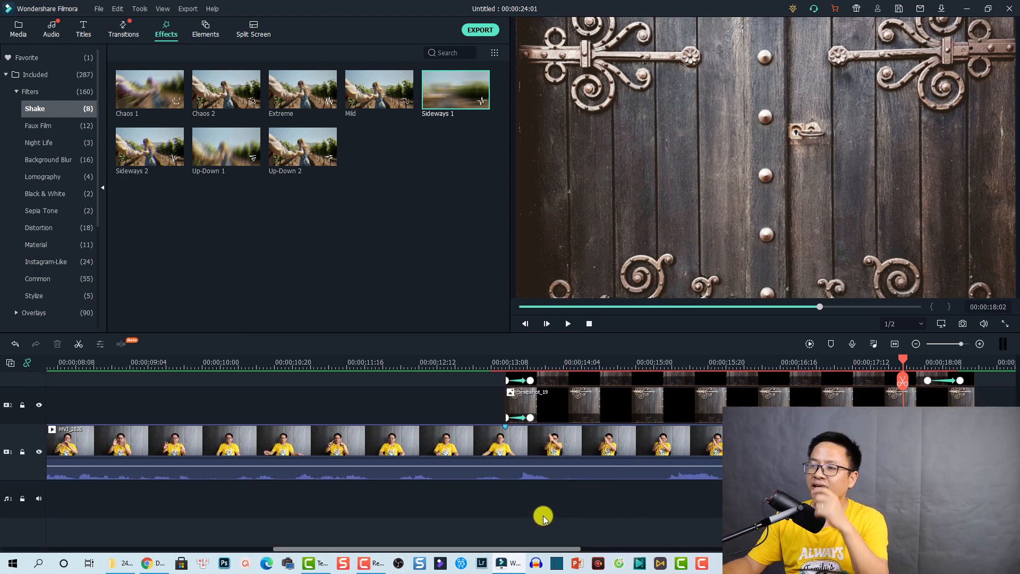
click(513, 367)
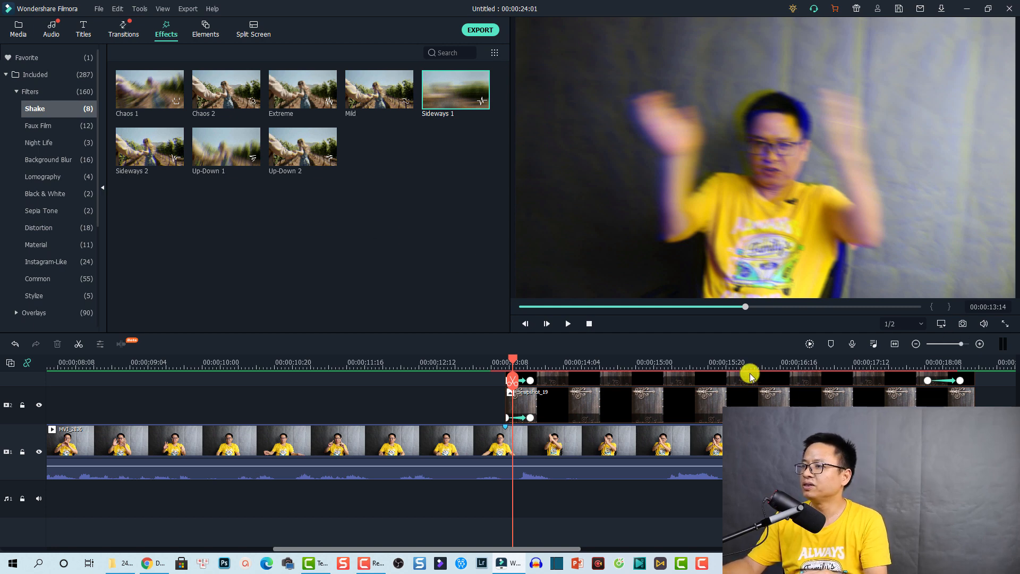
click(745, 383)
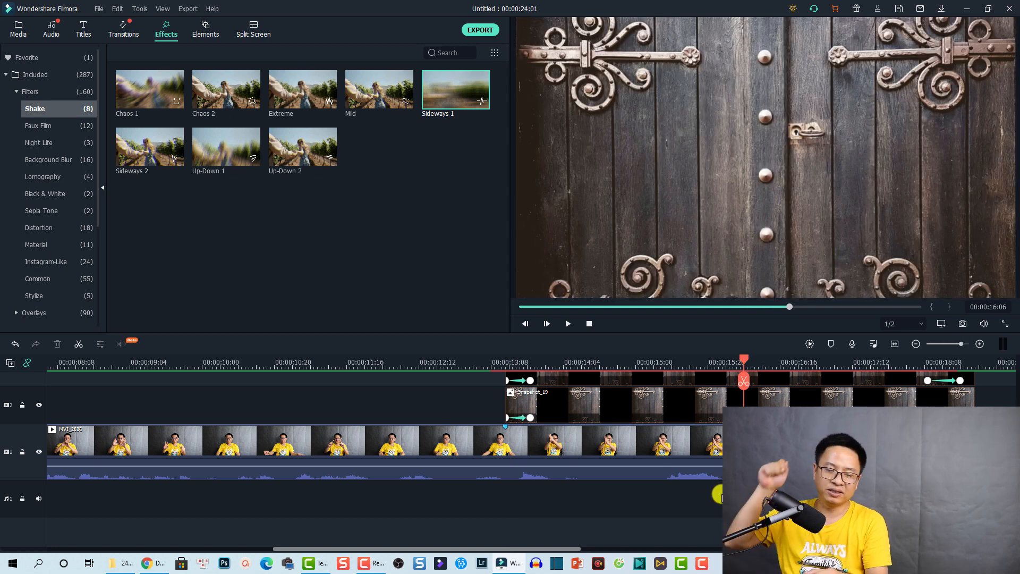